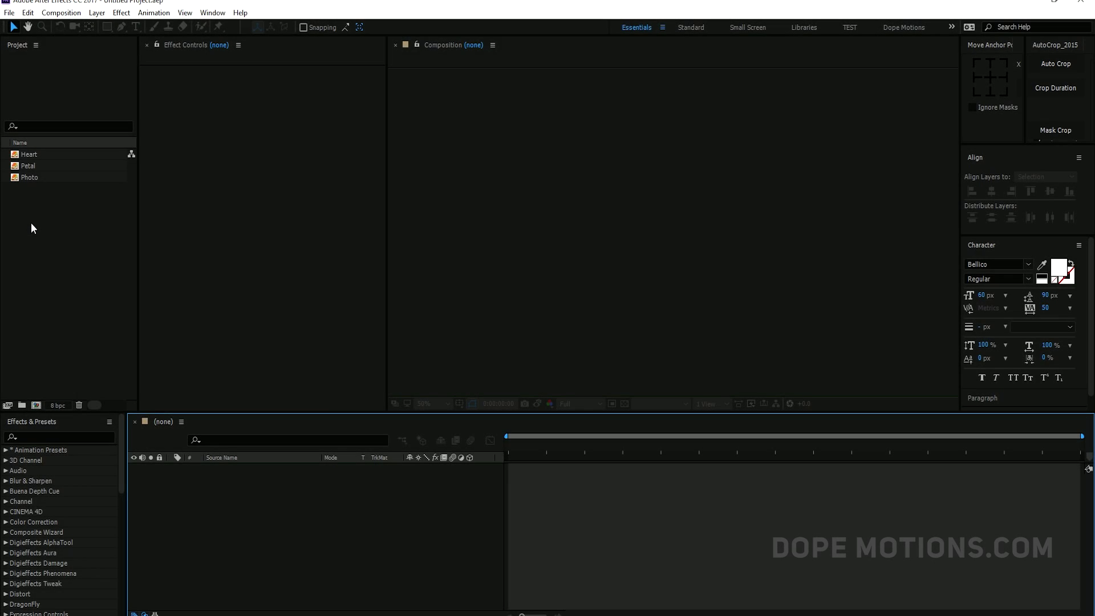
# Preview the Heart, Petal and Photo footage items, then close the footage viewer
pyautogui.moveTo(31, 223); pyautogui.dragTo(36, 152)
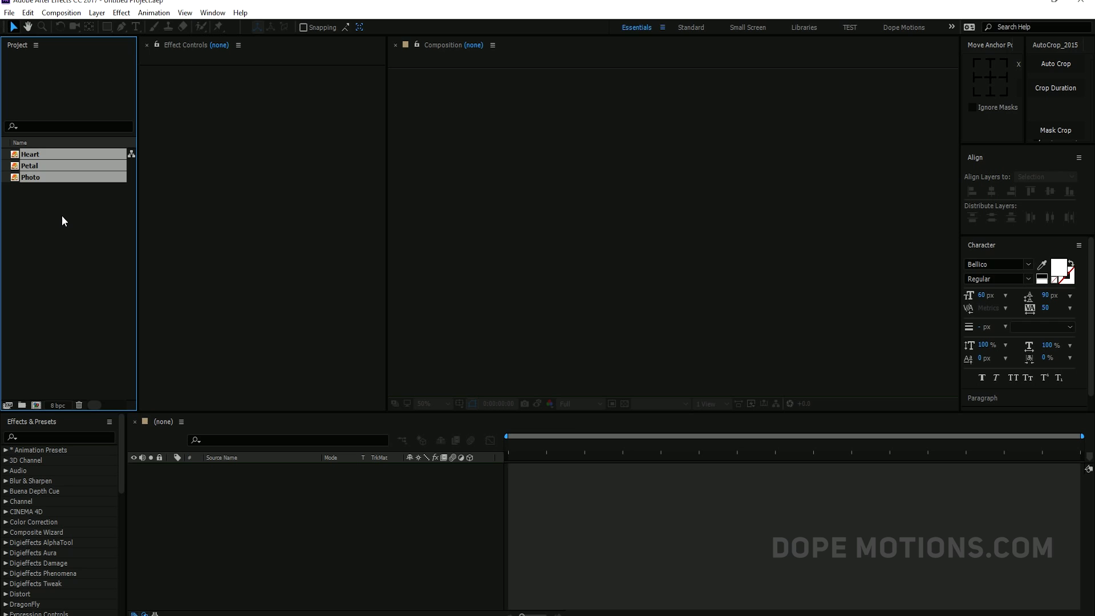
pyautogui.click(34, 191)
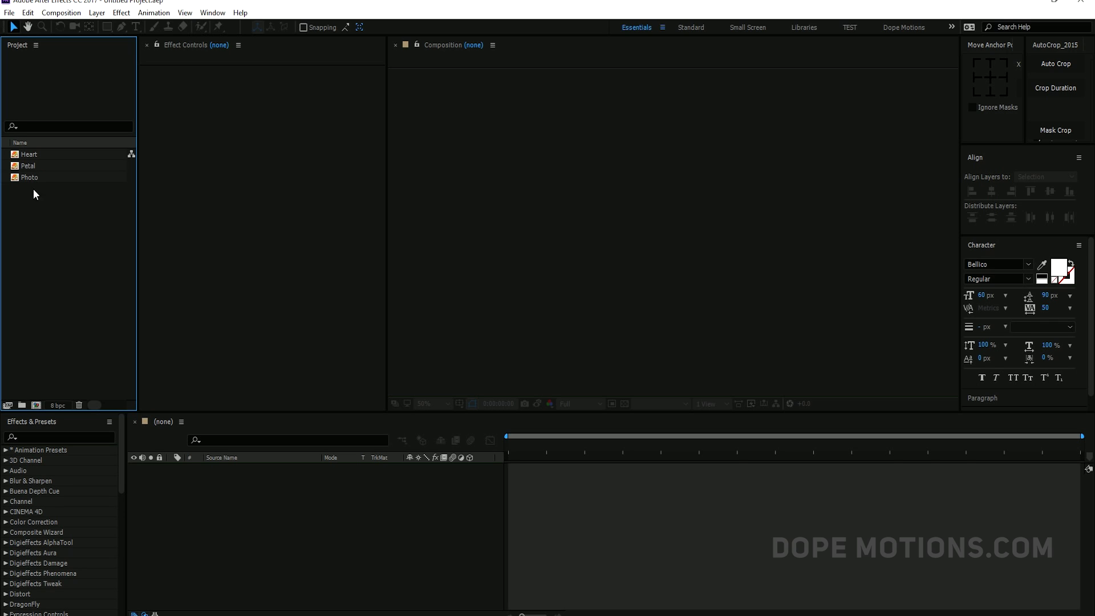
pyautogui.doubleClick(34, 153)
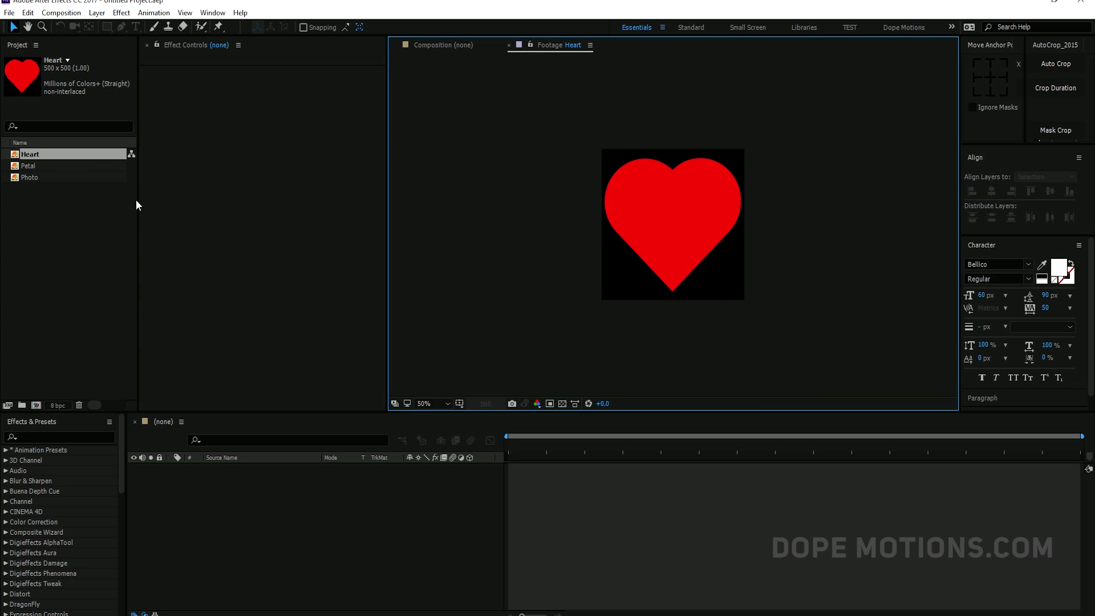
pyautogui.doubleClick(32, 166)
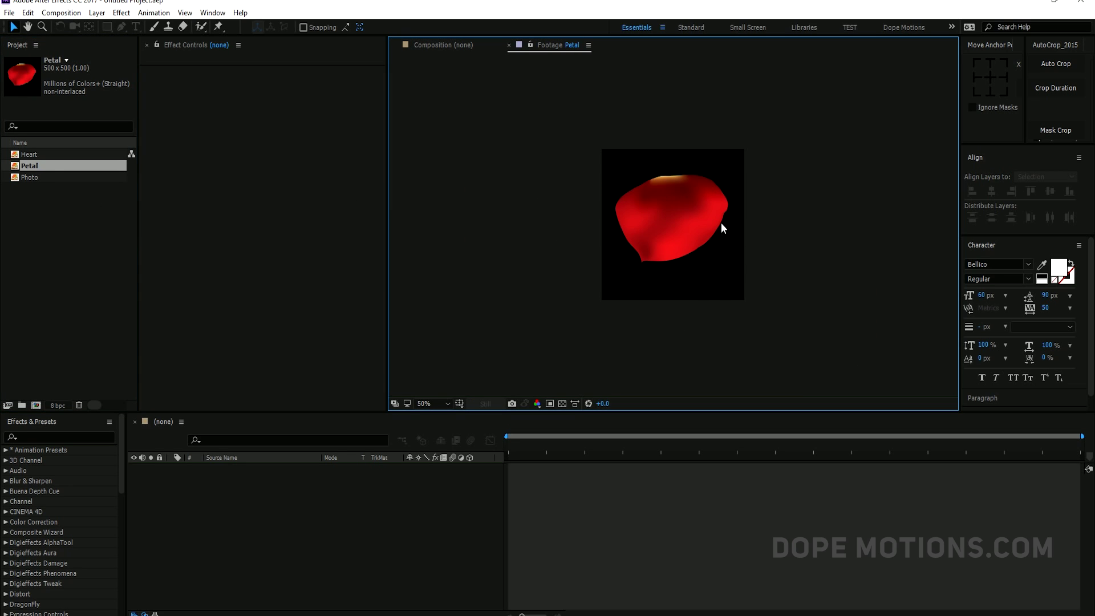
pyautogui.doubleClick(28, 178)
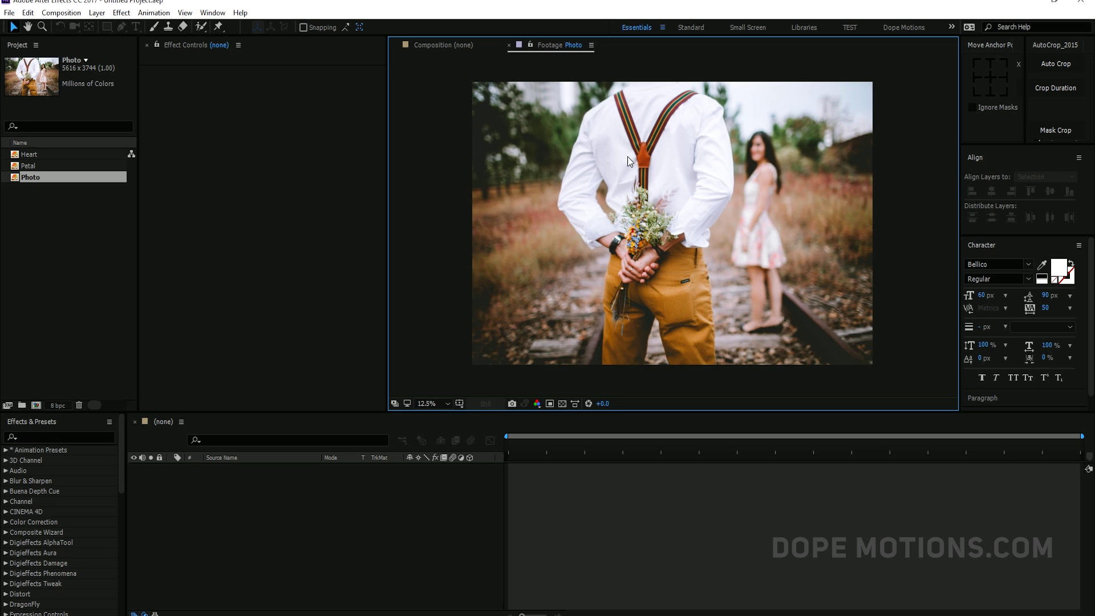
pyautogui.click(108, 221)
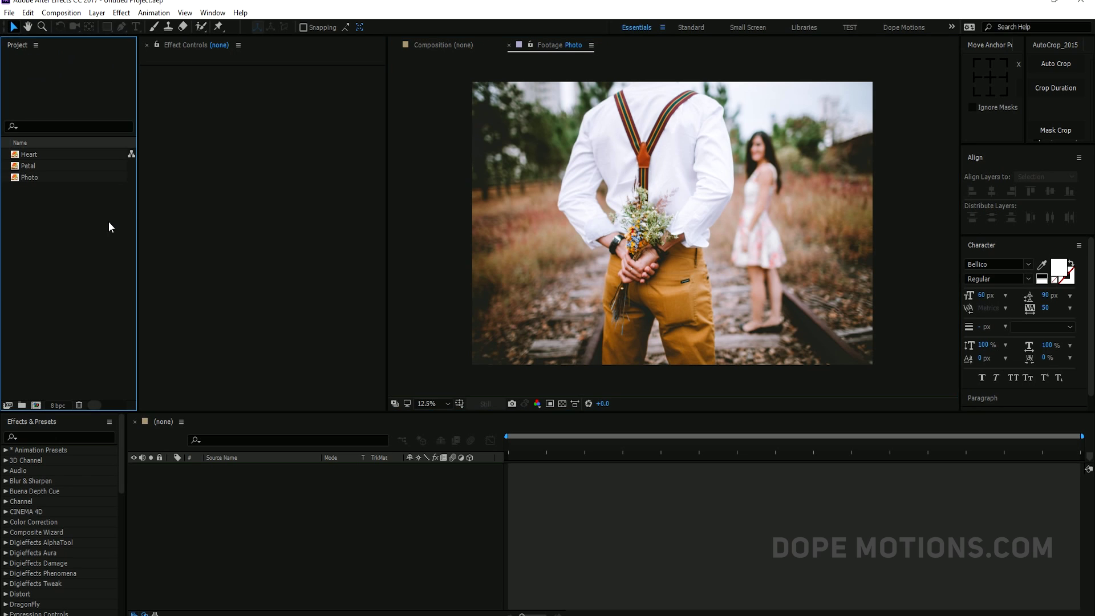
pyautogui.click(509, 45)
# Create the new composition named Main and enlarge the composition viewer
pyautogui.click(36, 405)
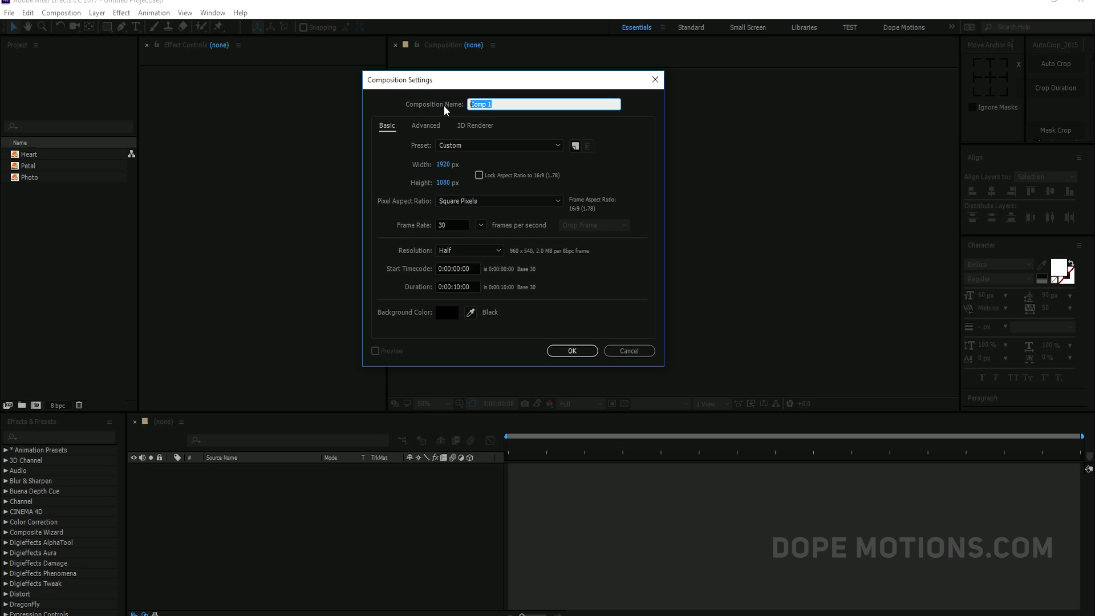
pyautogui.write('Main')
pyautogui.click(559, 351)
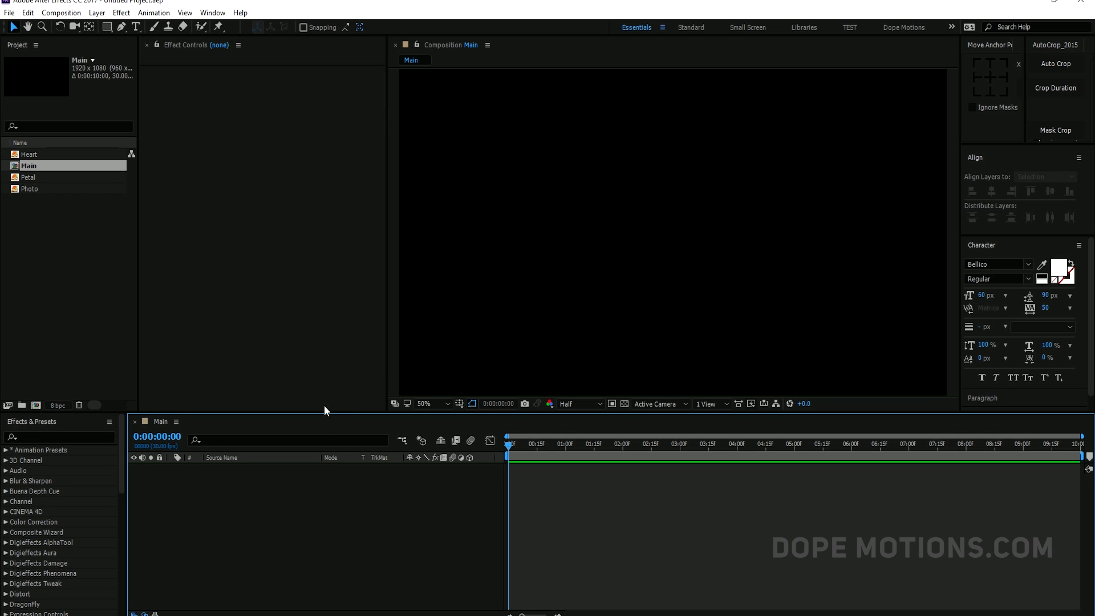
pyautogui.moveTo(319, 415); pyautogui.dragTo(318, 435)
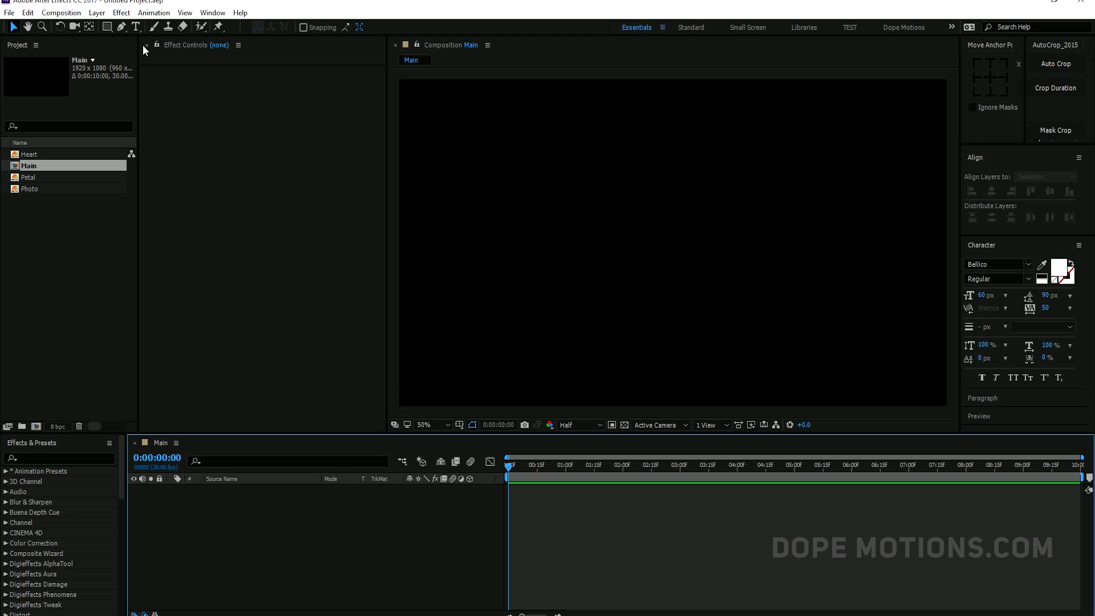
# Add a text layer reading 'Happy Valentines Day' at the composition centre
pyautogui.click(136, 26)
pyautogui.click(595, 244)
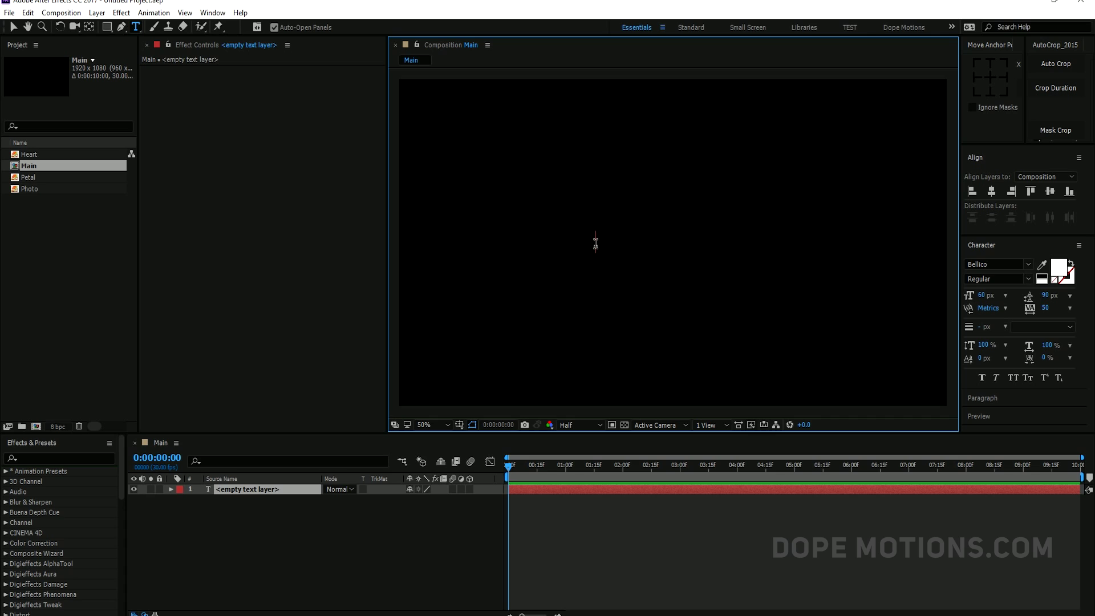
pyautogui.write('HA')
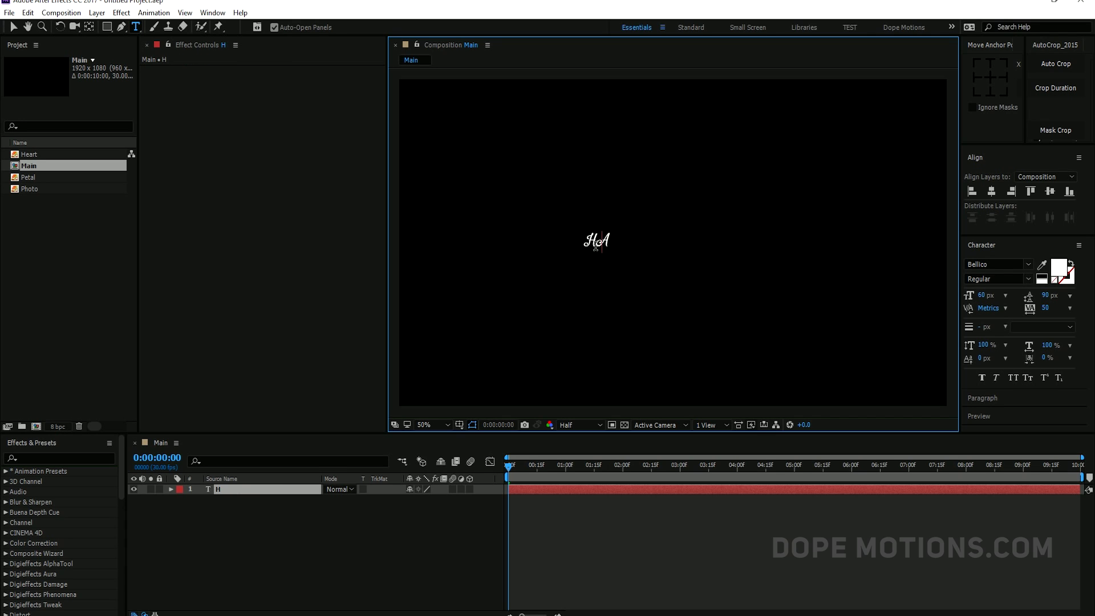
pyautogui.press('BackSpace')
pyautogui.write('App')
pyautogui.press('BackSpace')
pyautogui.press('BackSpace')
pyautogui.press('BackSpace')
pyautogui.write('appy Valentines Day')
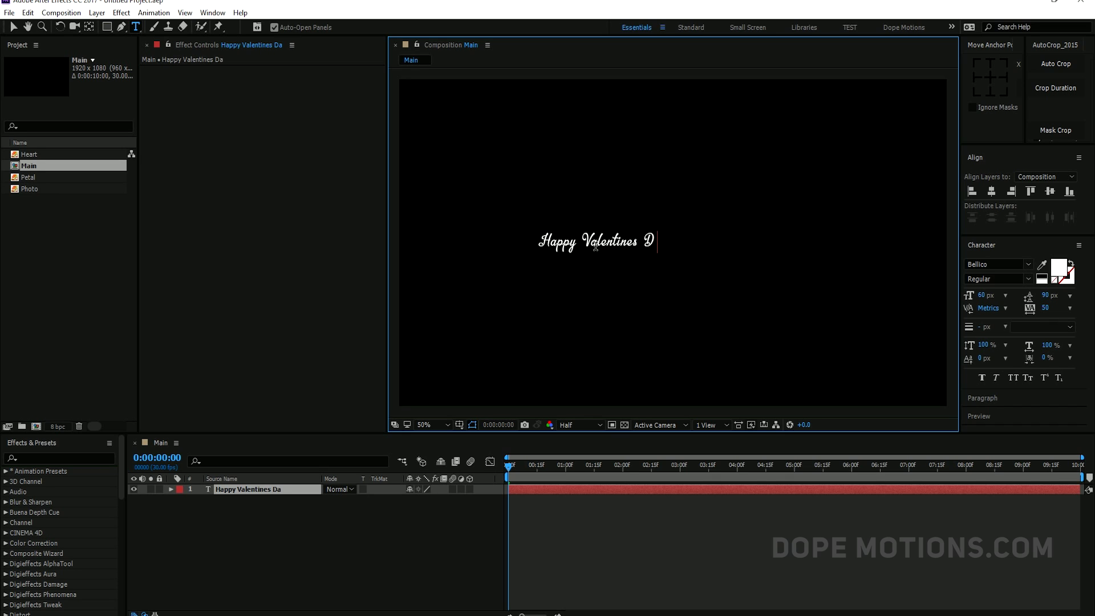
pyautogui.click(13, 27)
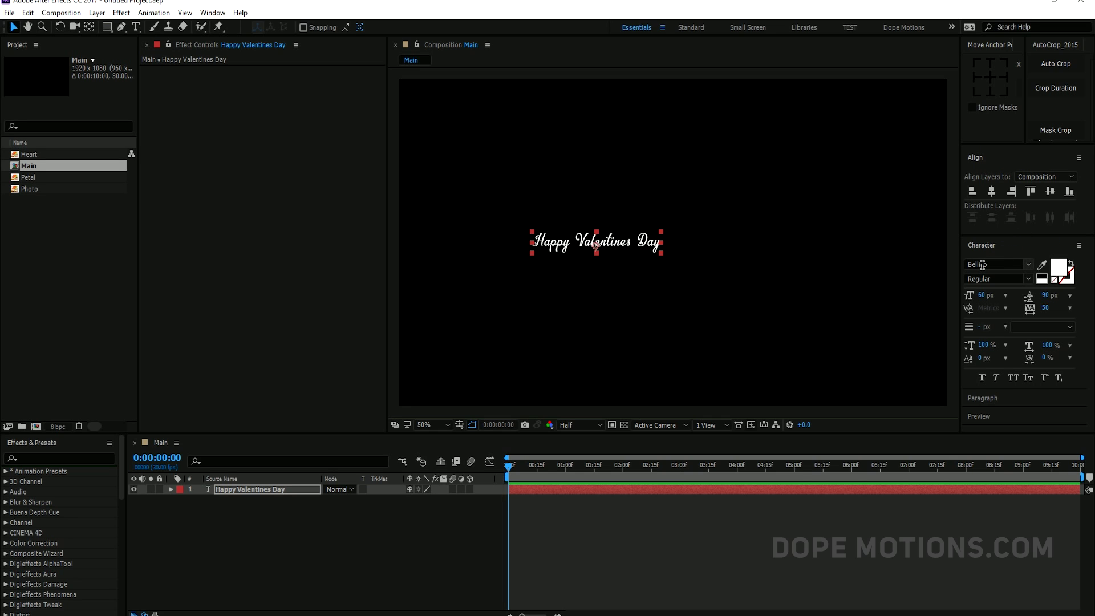
# Centre the text horizontally with Align and scale it up
pyautogui.click(679, 204)
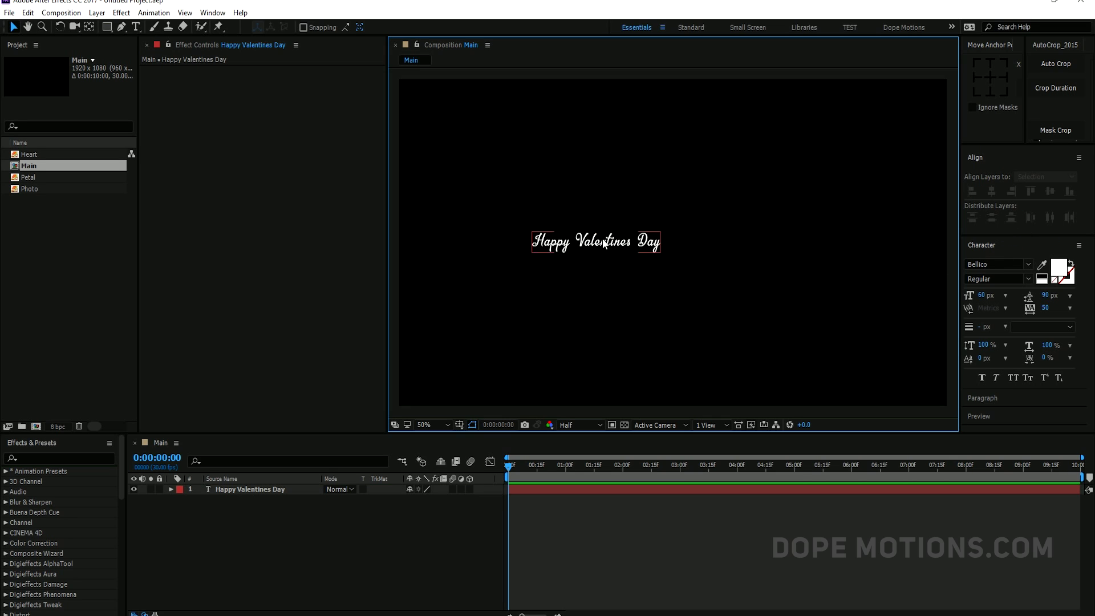
pyautogui.hotkey('ctrl', 'a')
pyautogui.click(998, 118)
pyautogui.click(991, 192)
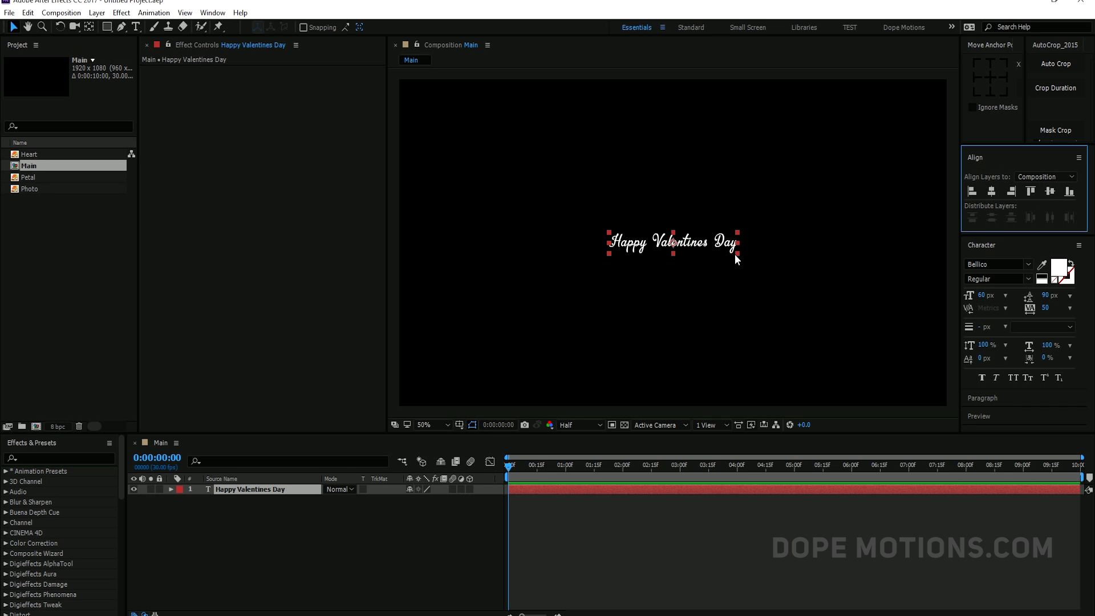
pyautogui.moveTo(736, 257); pyautogui.dragTo(798, 283)
pyautogui.click(718, 299)
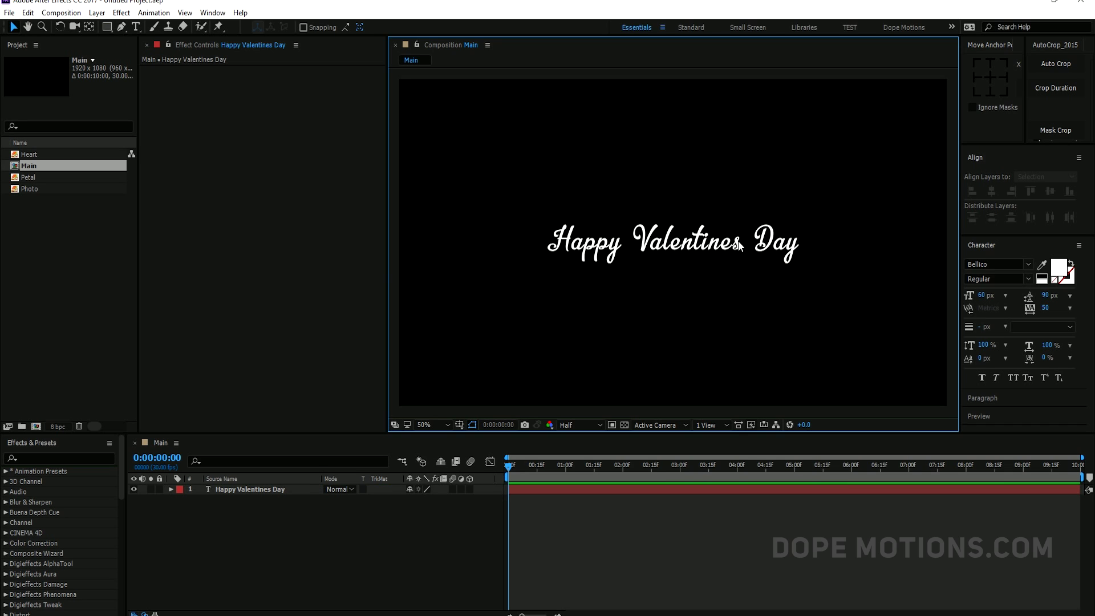
# Create a new solid named Saber and bring up the quick effect search
pyautogui.rightClick(233, 529)
pyautogui.moveTo(310, 414)
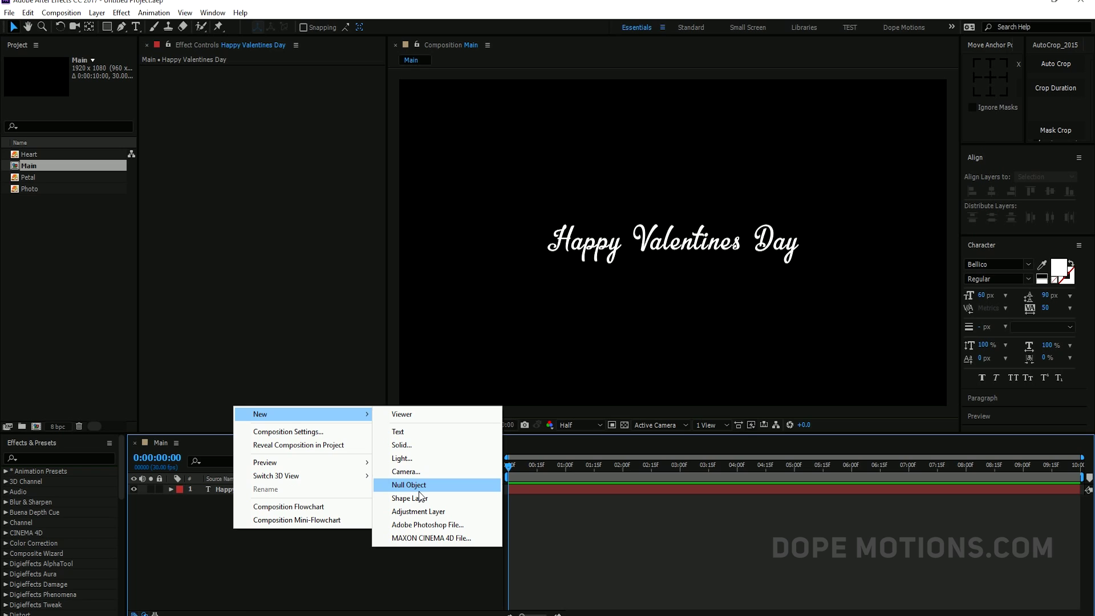
pyautogui.click(401, 444)
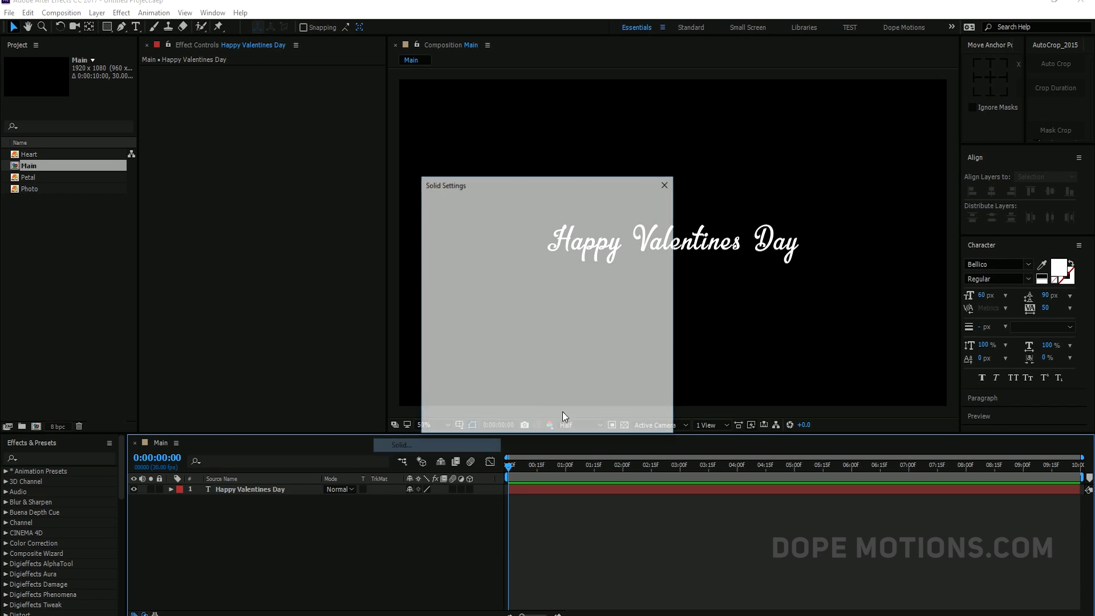
pyautogui.write('Saber')
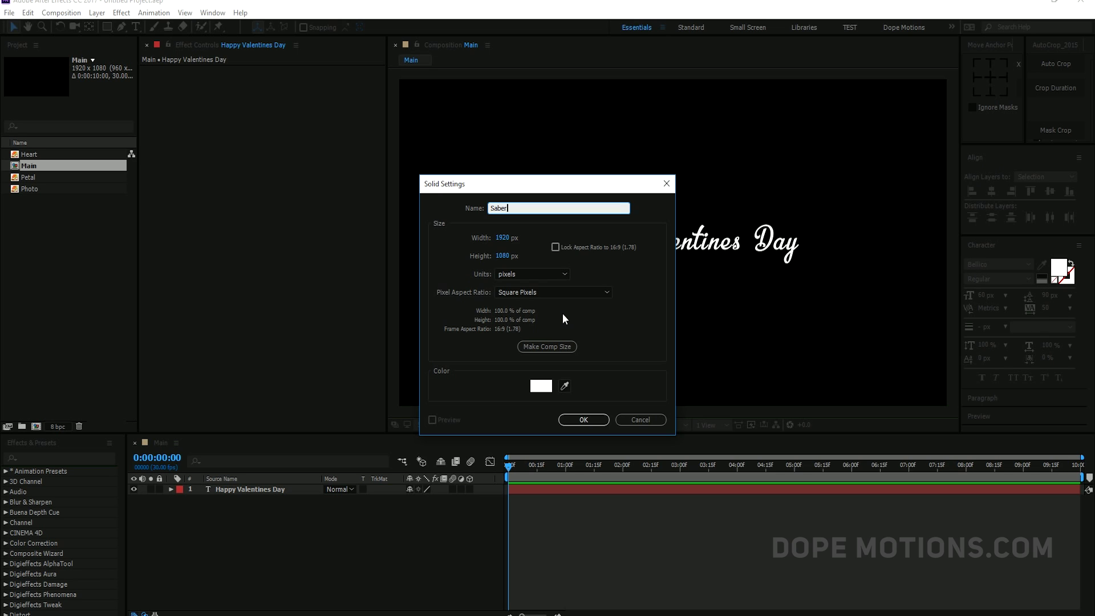
pyautogui.click(583, 420)
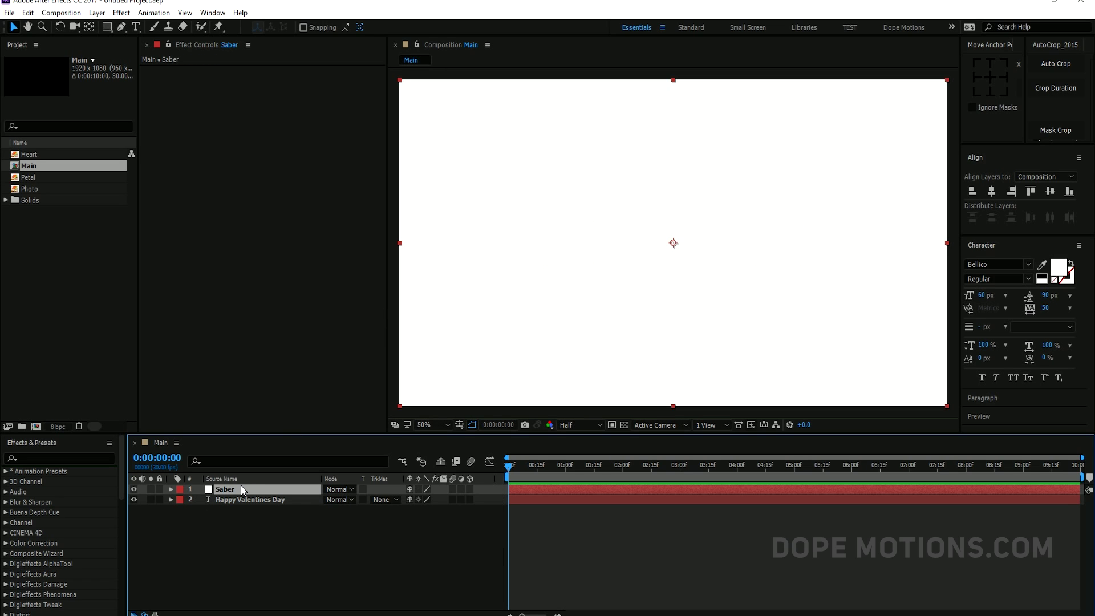
pyautogui.hotkey('ctrl', 'space')
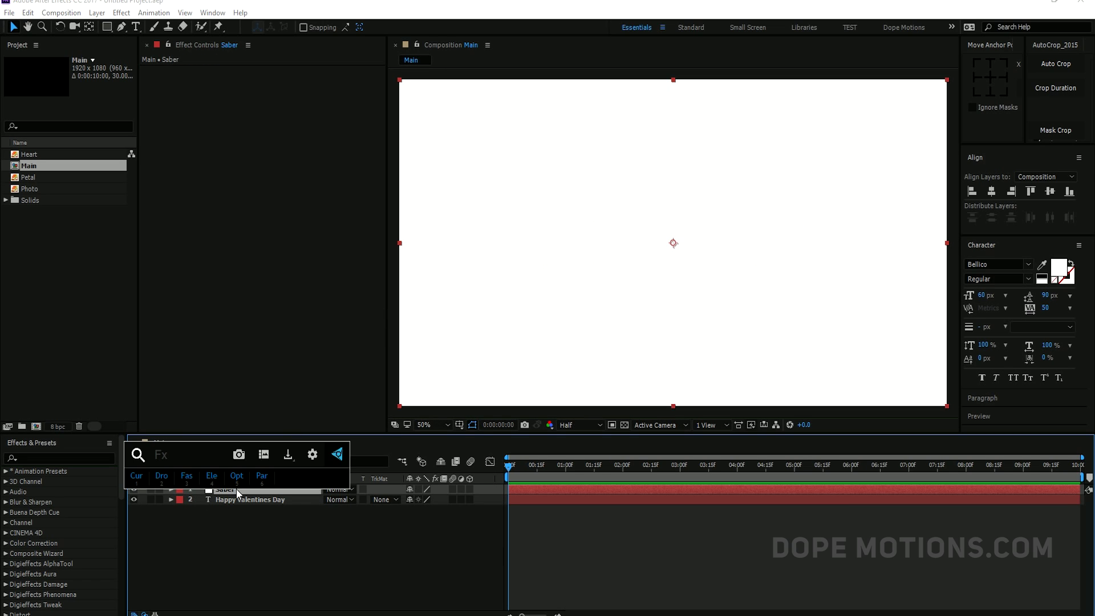
pyautogui.write('d')
pyautogui.press('BackSpace')
# Apply the Saber effect and set its core to follow the Happy Valentines Day text layer
pyautogui.write('saber')
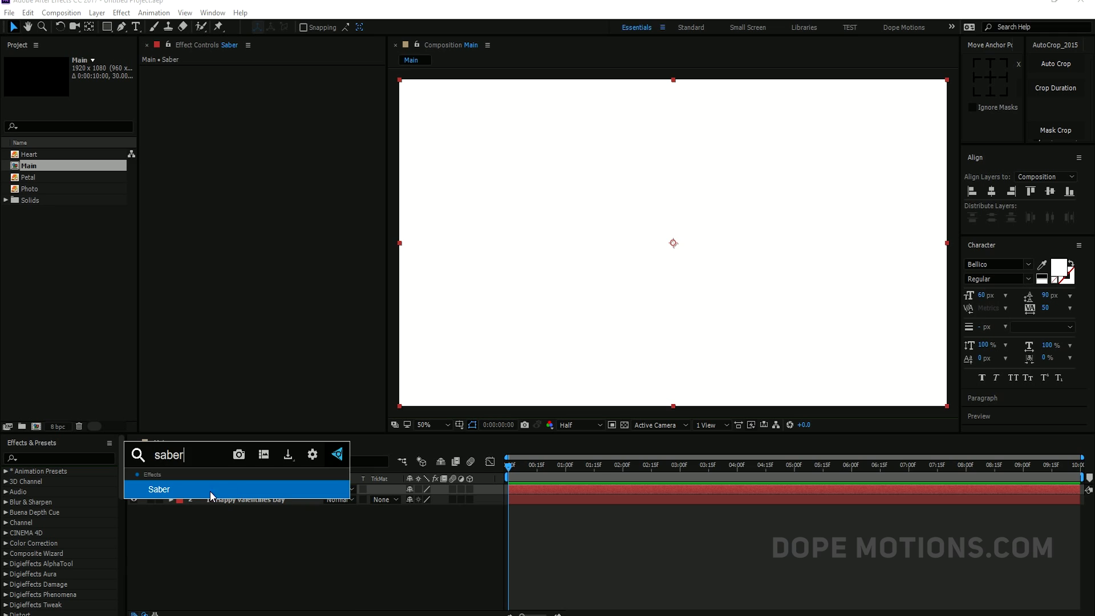
pyautogui.press('Return')
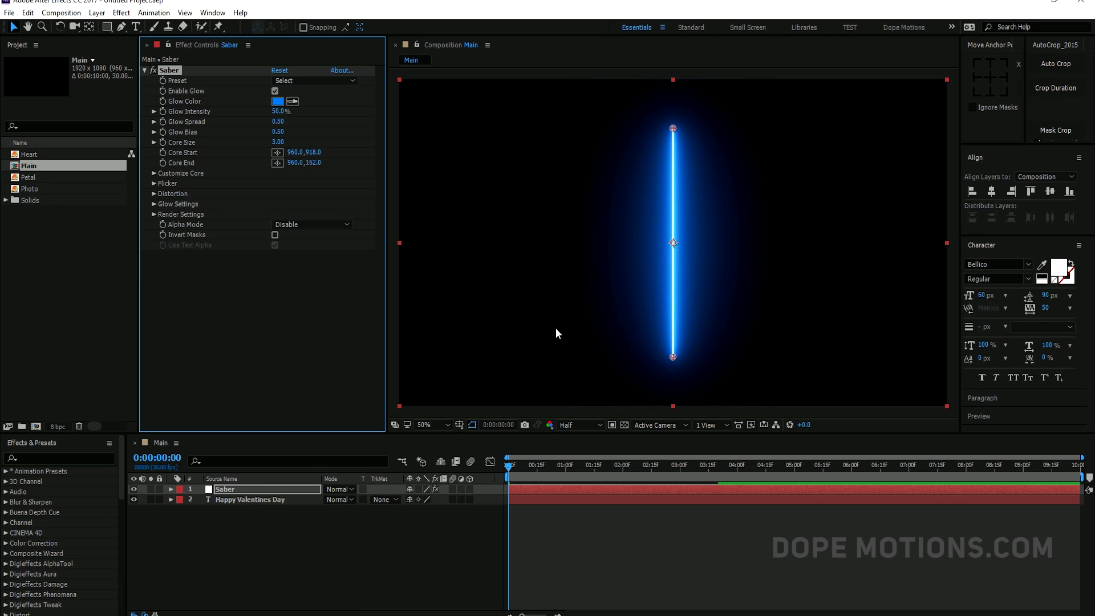
pyautogui.click(154, 174)
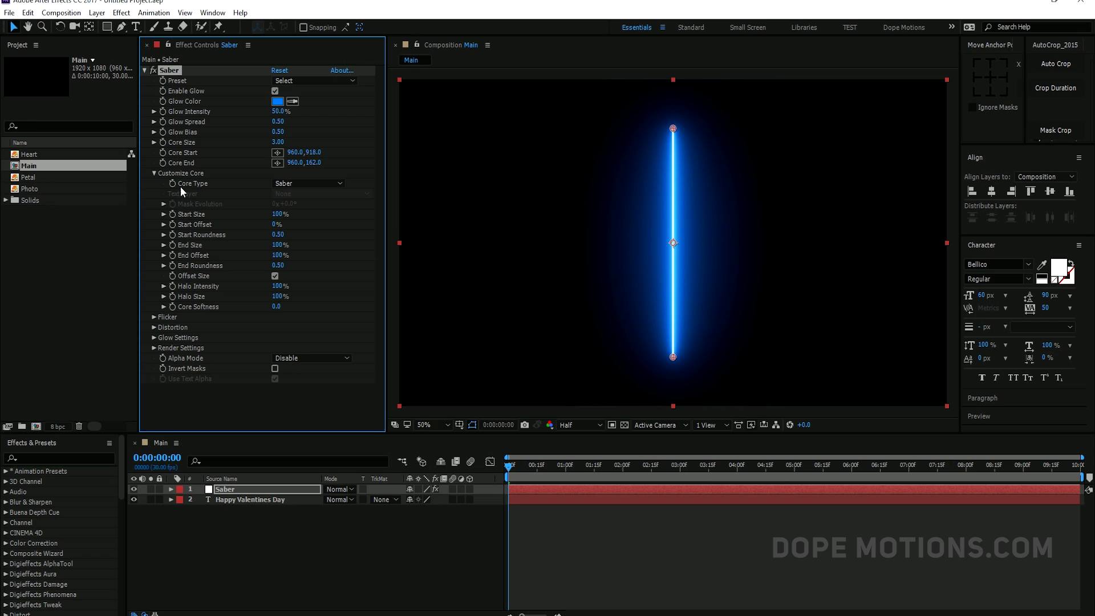
pyautogui.click(280, 185)
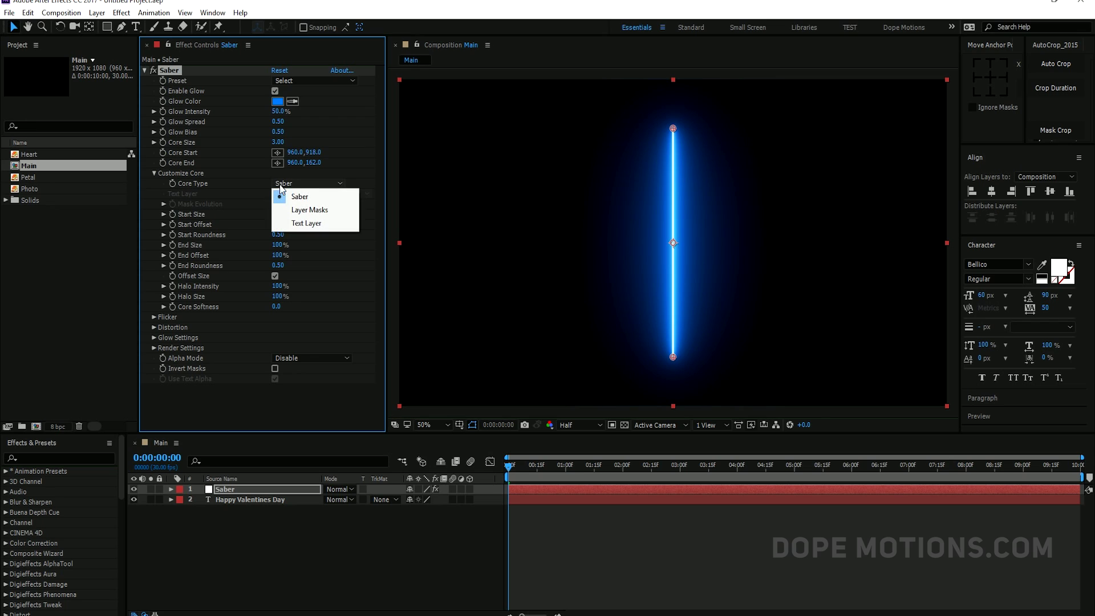
pyautogui.click(300, 223)
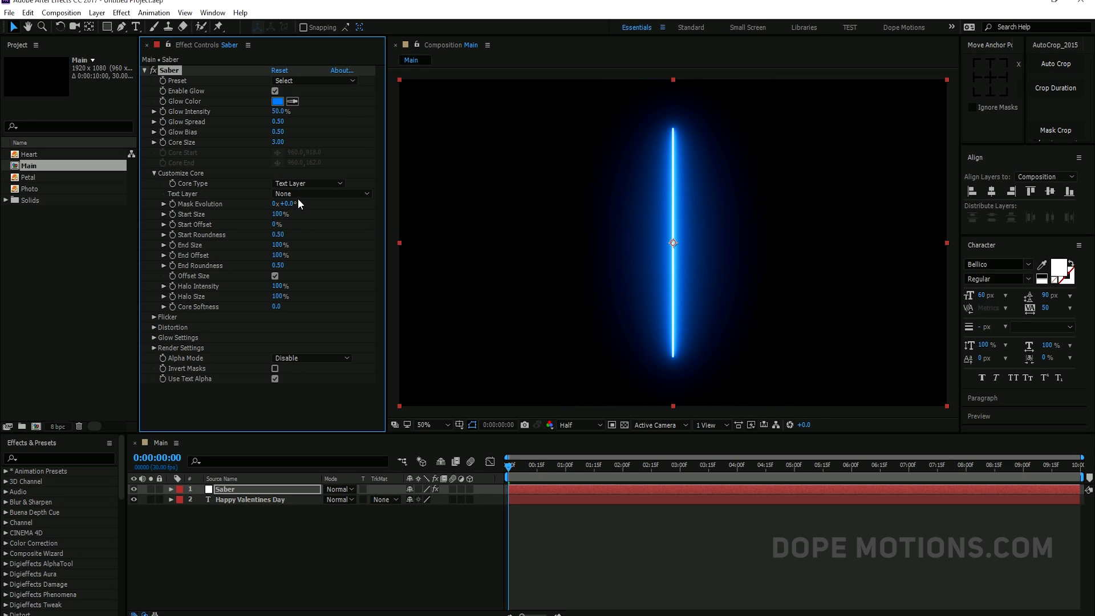
pyautogui.click(283, 195)
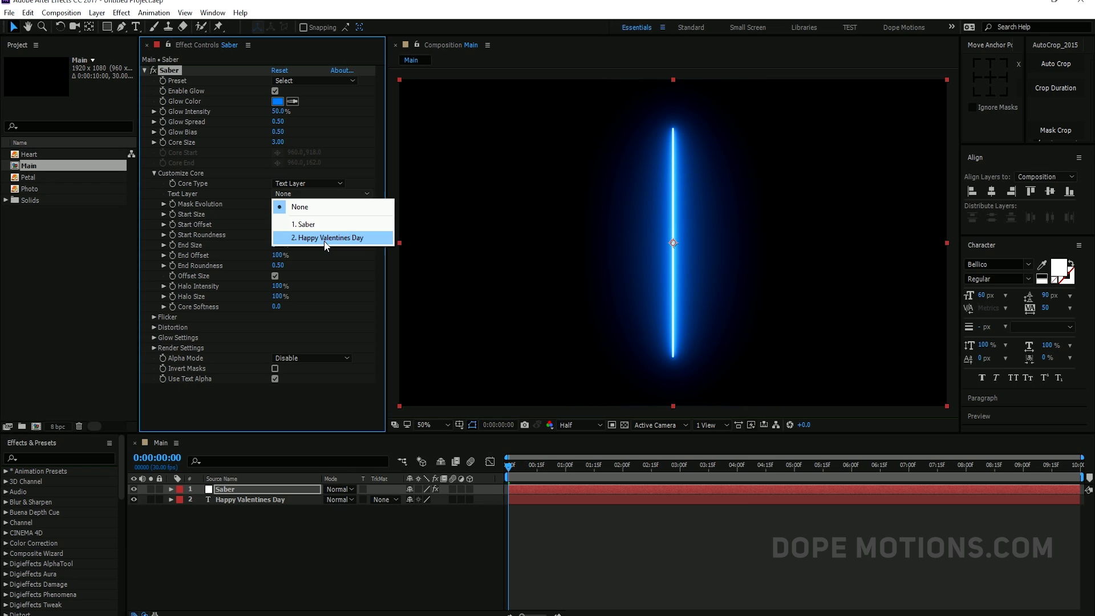
pyautogui.click(325, 240)
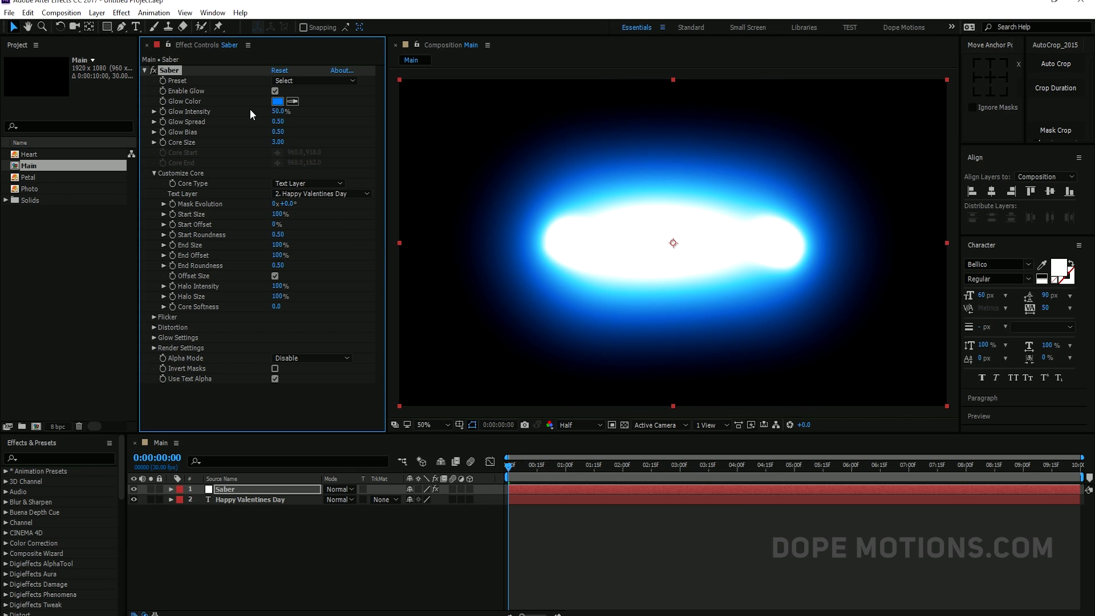
# Lower Saber's Glow Intensity and set the glow colour to red
pyautogui.moveTo(280, 111); pyautogui.dragTo(248, 113)
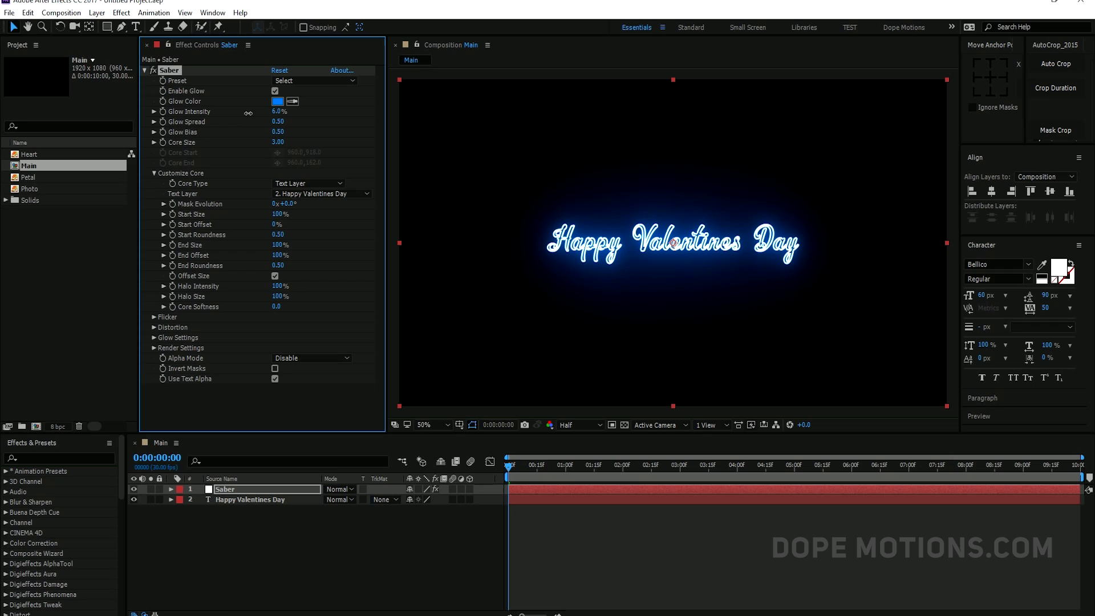
pyautogui.click(278, 101)
pyautogui.click(370, 293)
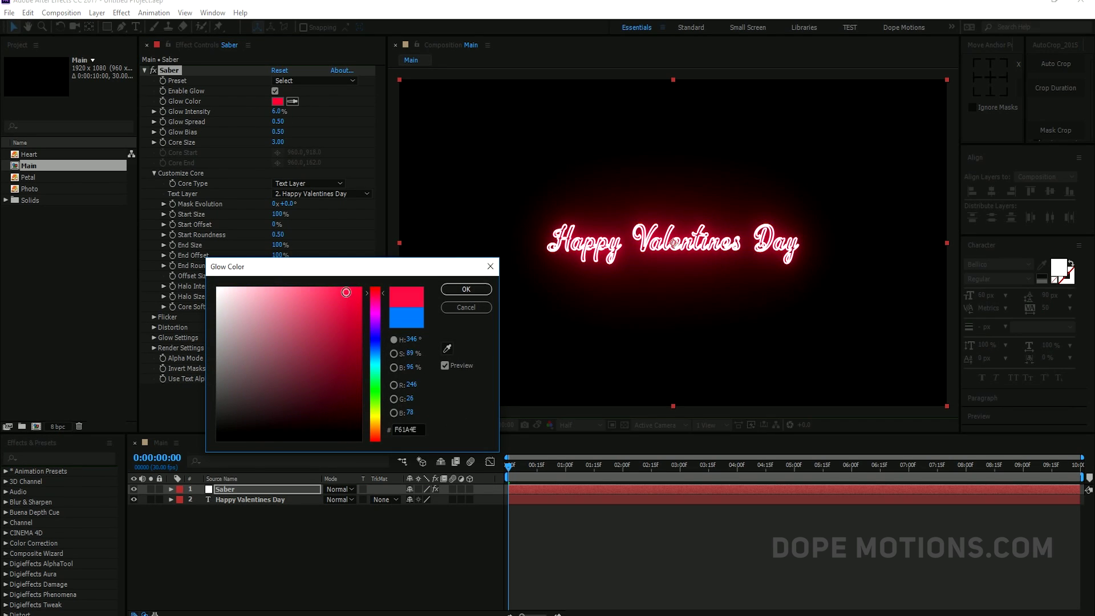
pyautogui.click(467, 288)
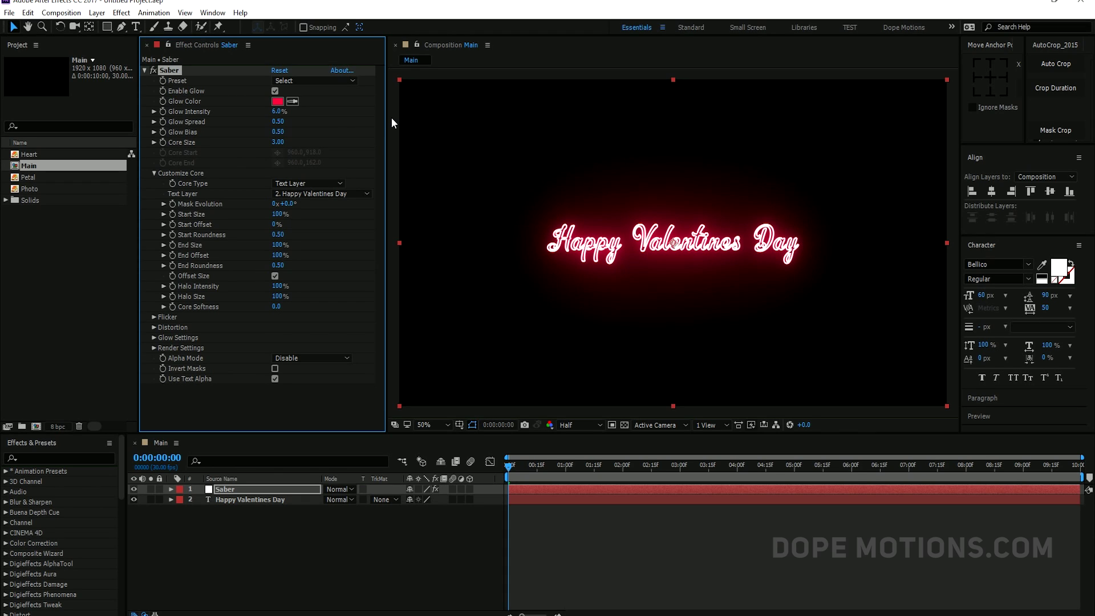
# Set Saber Glow Intensity to 2% and Core Size to 1.5
pyautogui.click(277, 111)
pyautogui.write('2')
pyautogui.press('Return')
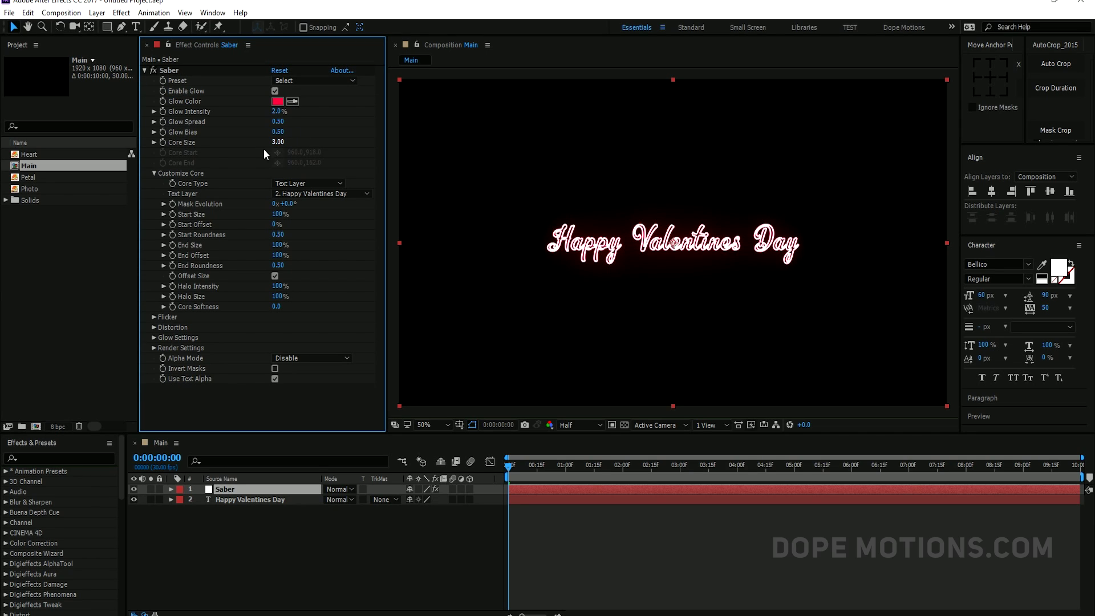
pyautogui.click(277, 142)
pyautogui.write('1.5')
pyautogui.press('Return')
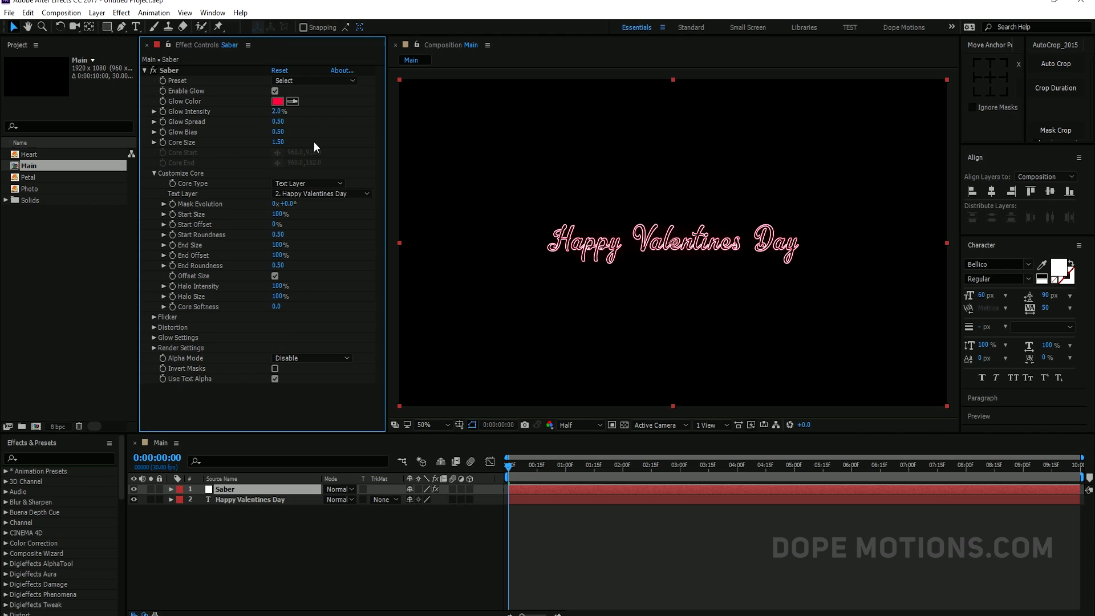
# Inspect the result at 100% zoom and set preview resolution to Auto
pyautogui.press('/')
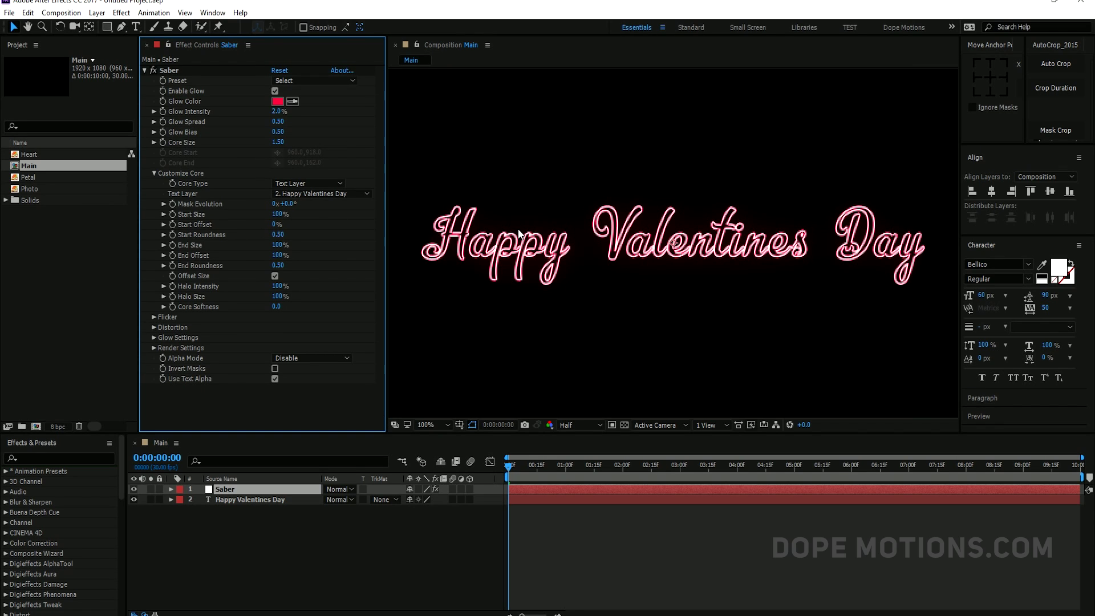
pyautogui.press(',')
pyautogui.click(580, 424)
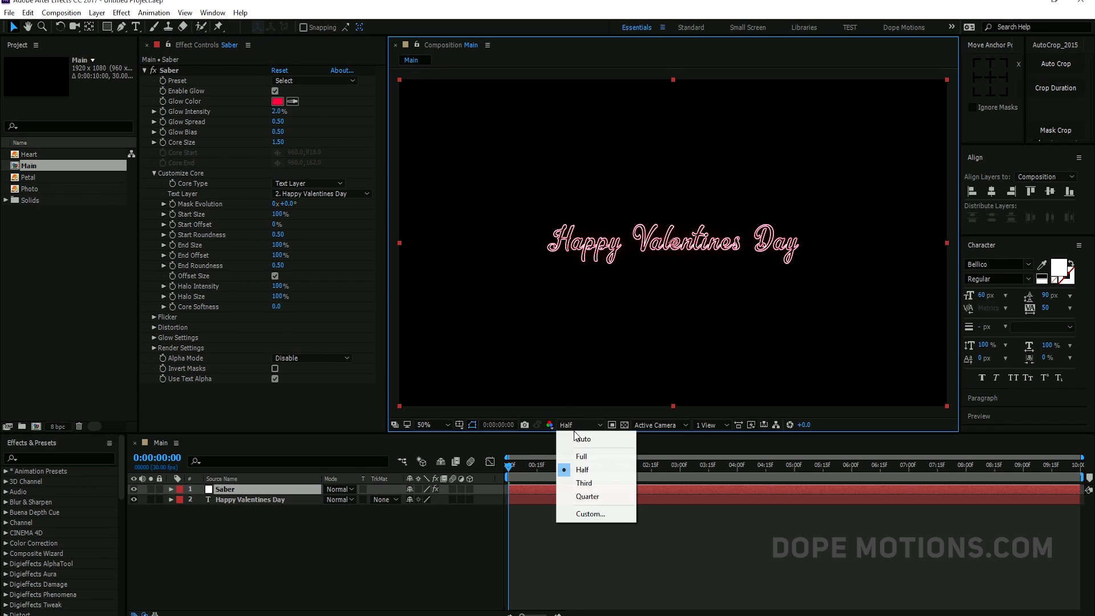
pyautogui.click(570, 437)
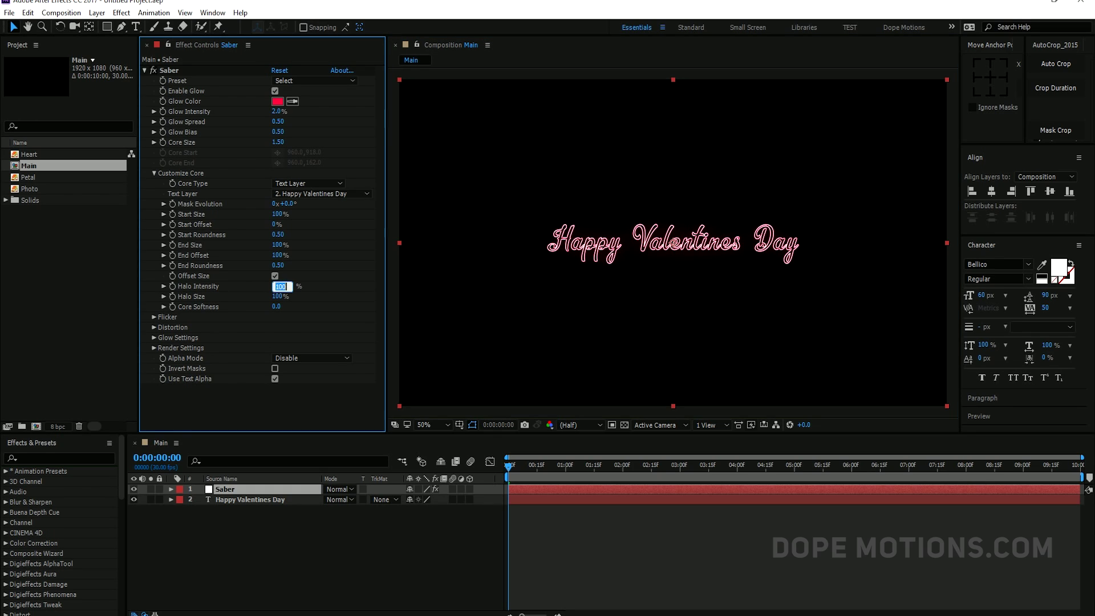
# Set Saber's Halo Intensity and Halo Size to 0%
pyautogui.write('0')
pyautogui.press('Tab')
pyautogui.write('0')
pyautogui.press('Return')
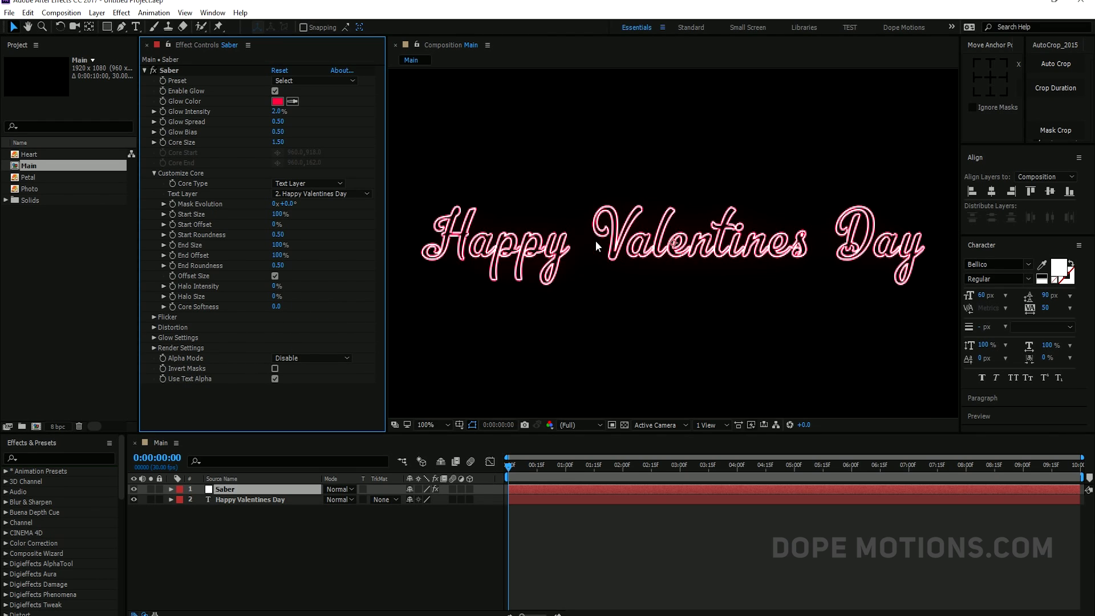
# Set Saber's Alpha Mode to Enable Masks
pyautogui.click(304, 357)
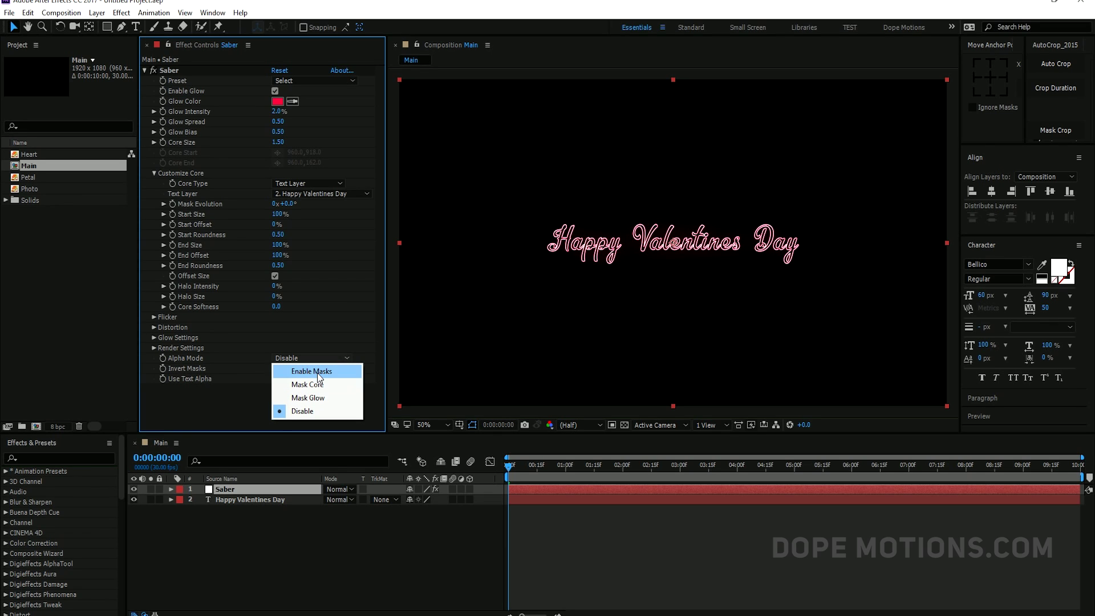
pyautogui.click(311, 371)
pyautogui.press('/')
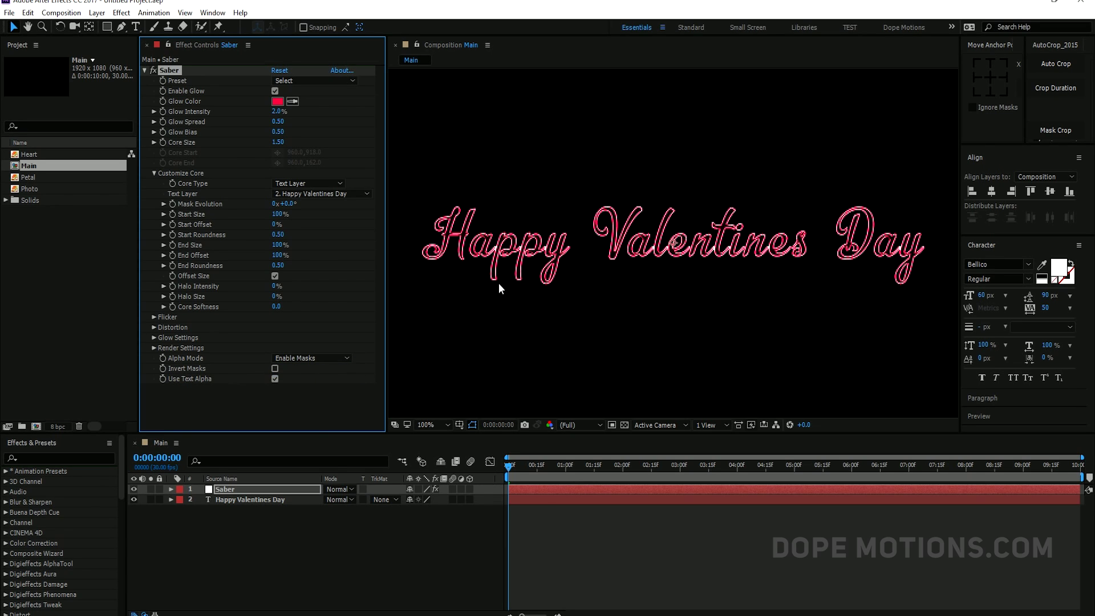
pyautogui.press(',')
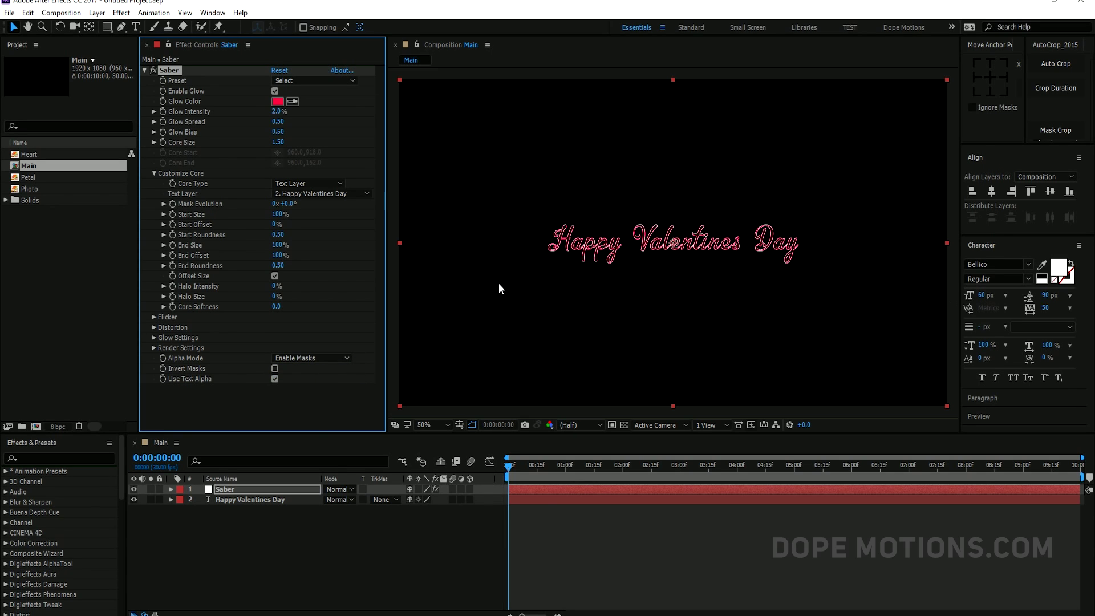
# Set Saber's Render Settings Composite Settings to Transparent
pyautogui.click(153, 348)
pyautogui.scroll(-1, 184, 350)
pyautogui.scroll(-1, 339, 378)
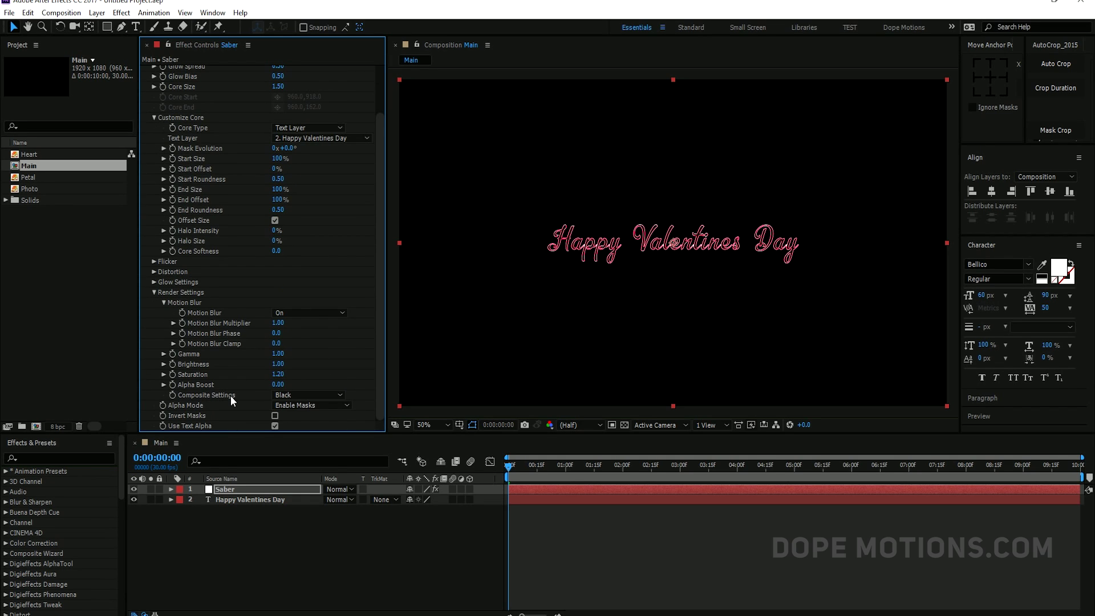
pyautogui.click(284, 399)
pyautogui.click(318, 405)
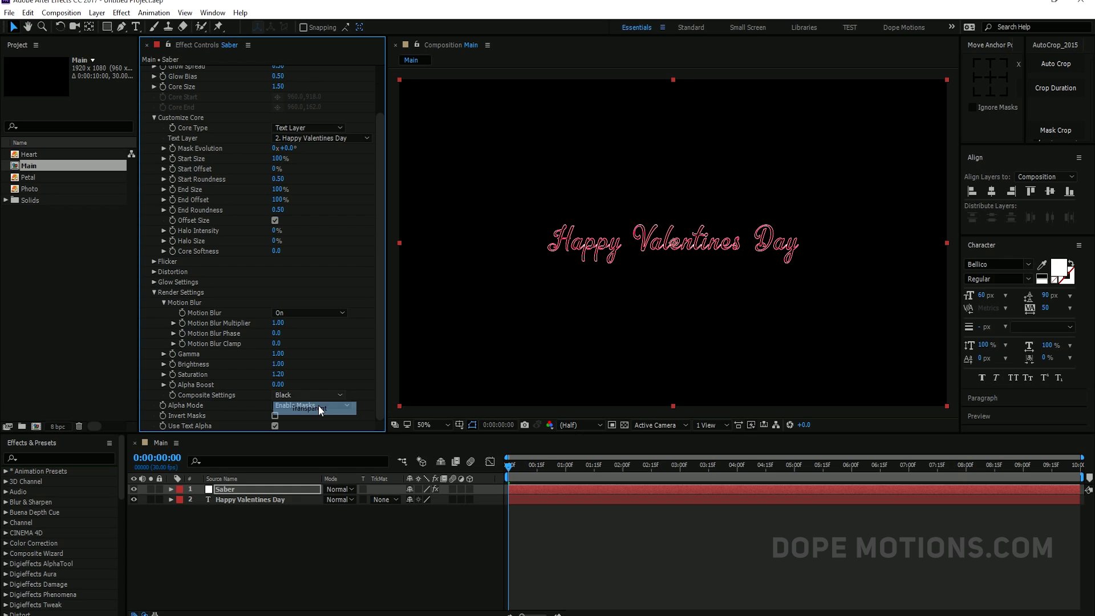
pyautogui.click(299, 543)
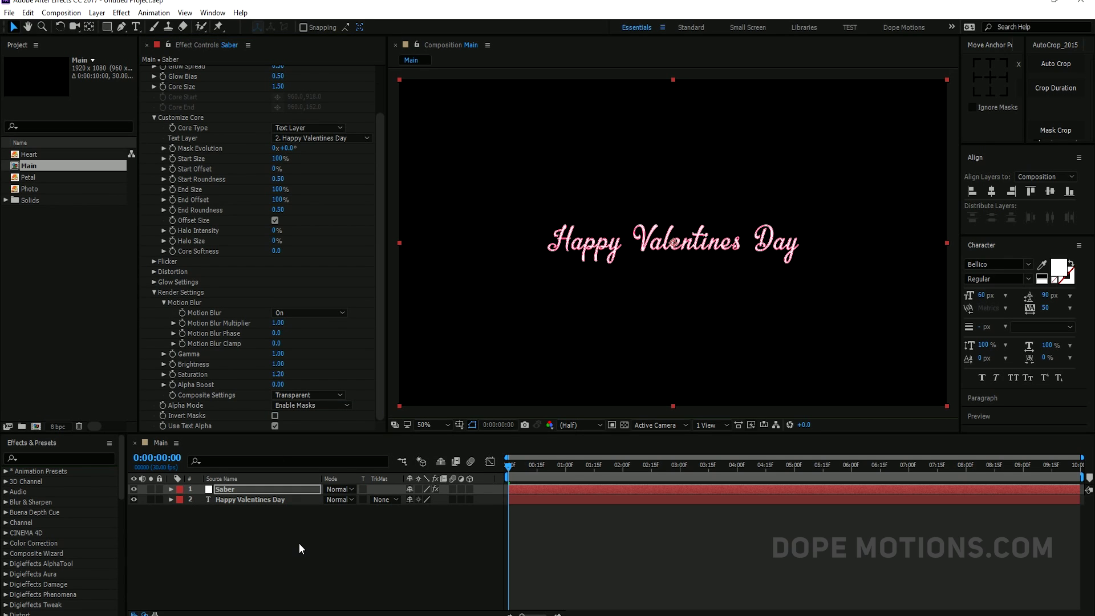
pyautogui.press('/')
pyautogui.press(',')
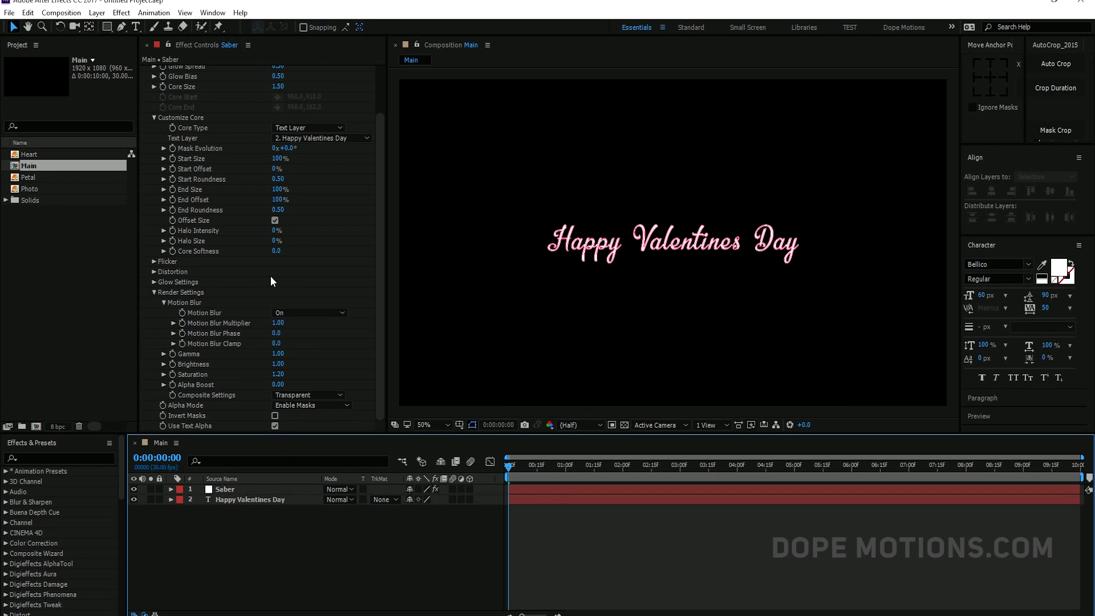
# Raise Saber's Core Softness to its maximum of 20.0
pyautogui.scroll(2, 291, 257)
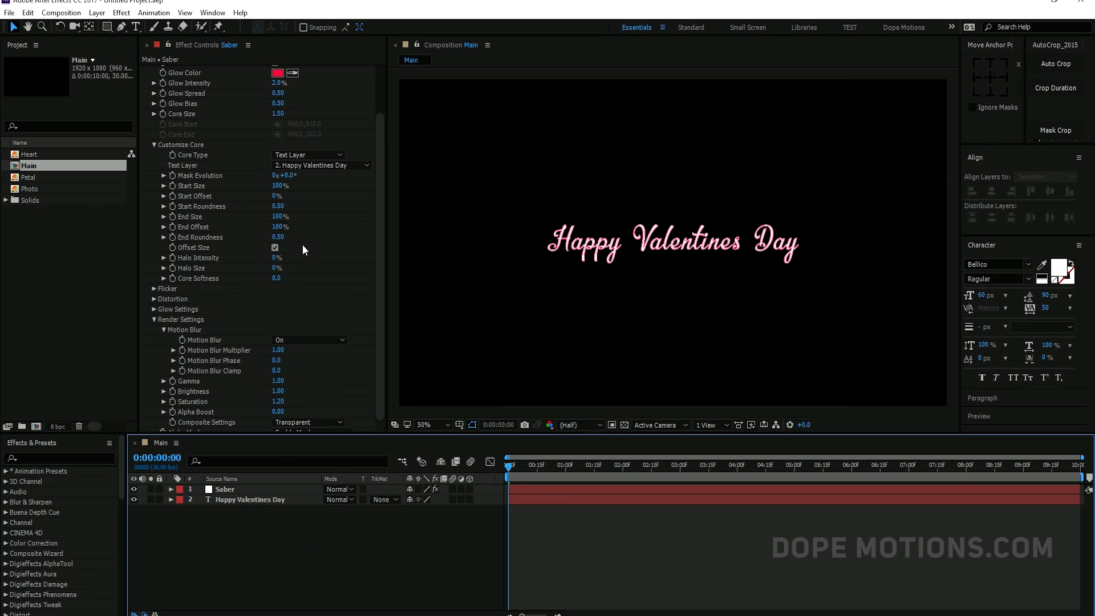
pyautogui.click(277, 278)
pyautogui.write('2')
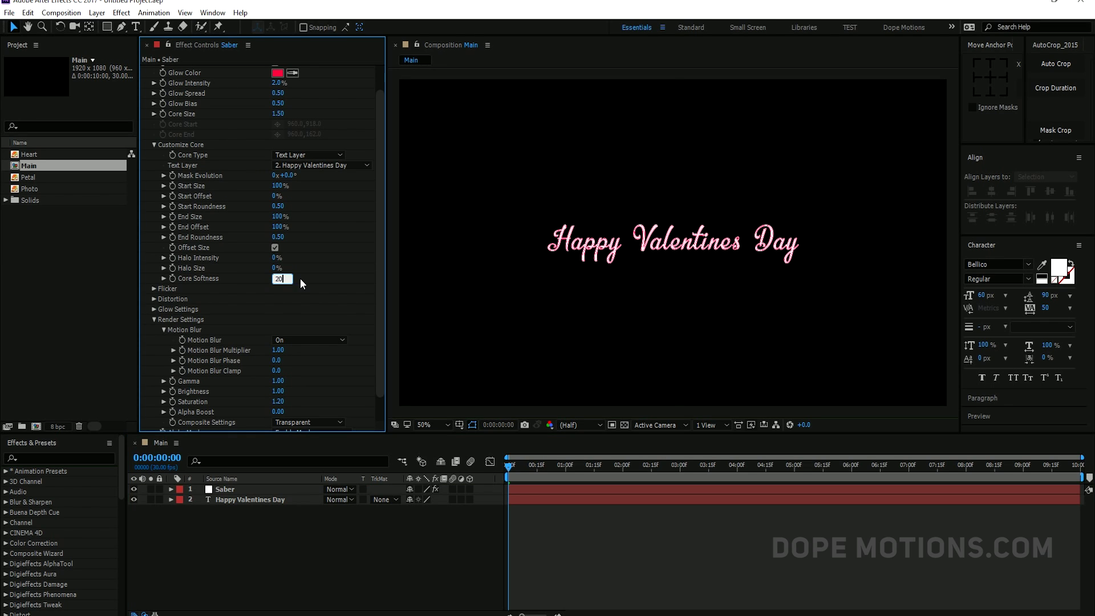
pyautogui.write('0')
pyautogui.press('Return')
pyautogui.press('/')
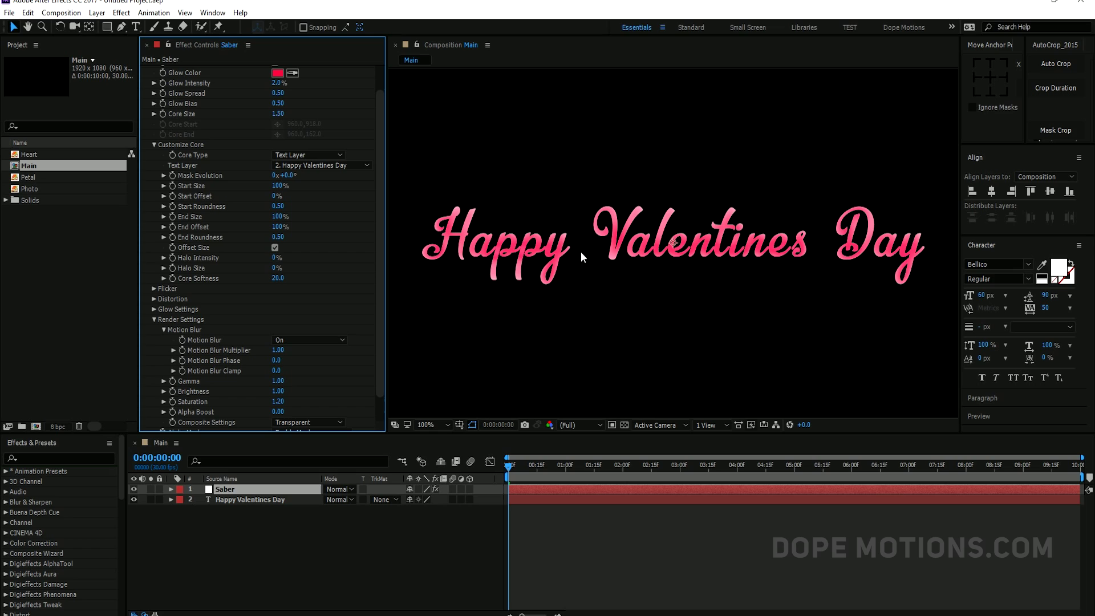
pyautogui.press(',')
pyautogui.press(',')
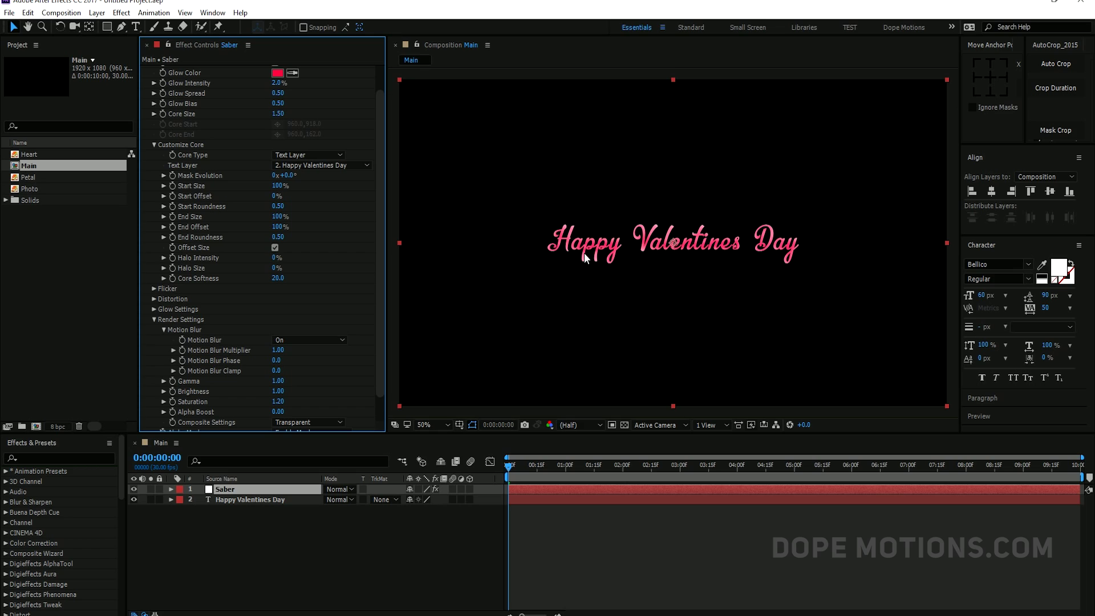
pyautogui.click(279, 283)
pyautogui.write('22')
pyautogui.press('Return')
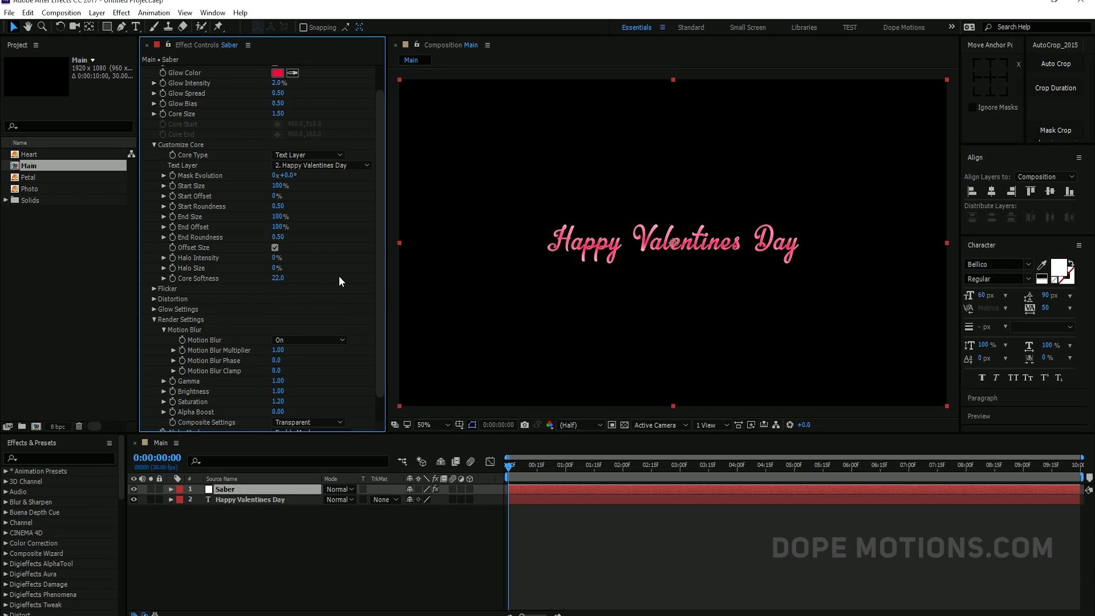
pyautogui.click(278, 277)
pyautogui.write('100')
pyautogui.press('Return')
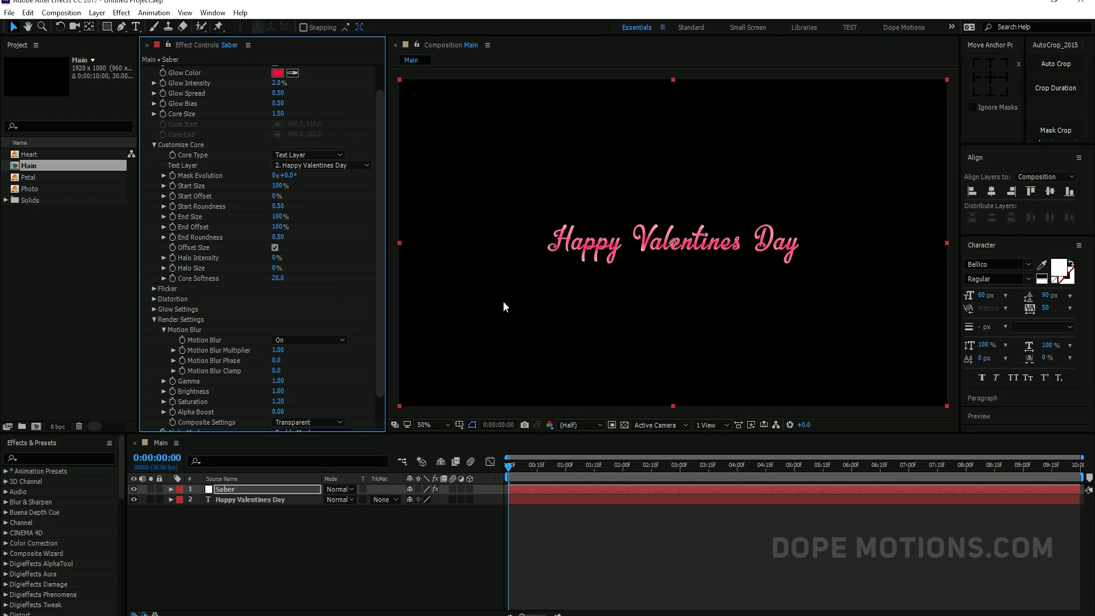
pyautogui.press('/')
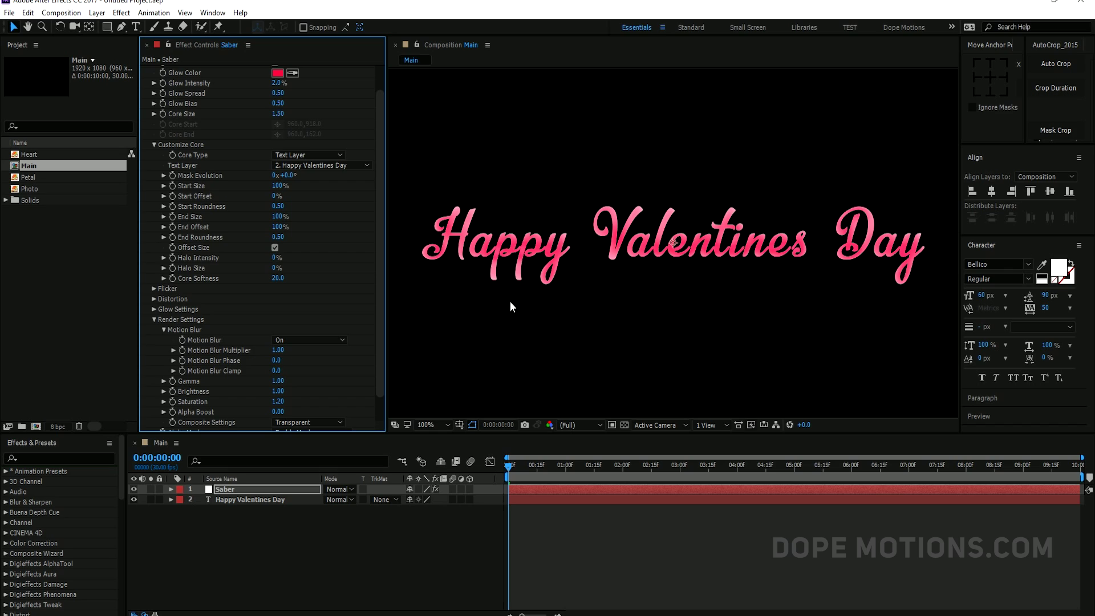
# Set Saber's Start Roundness to 1
pyautogui.click(278, 207)
pyautogui.write('1')
pyautogui.press('Return')
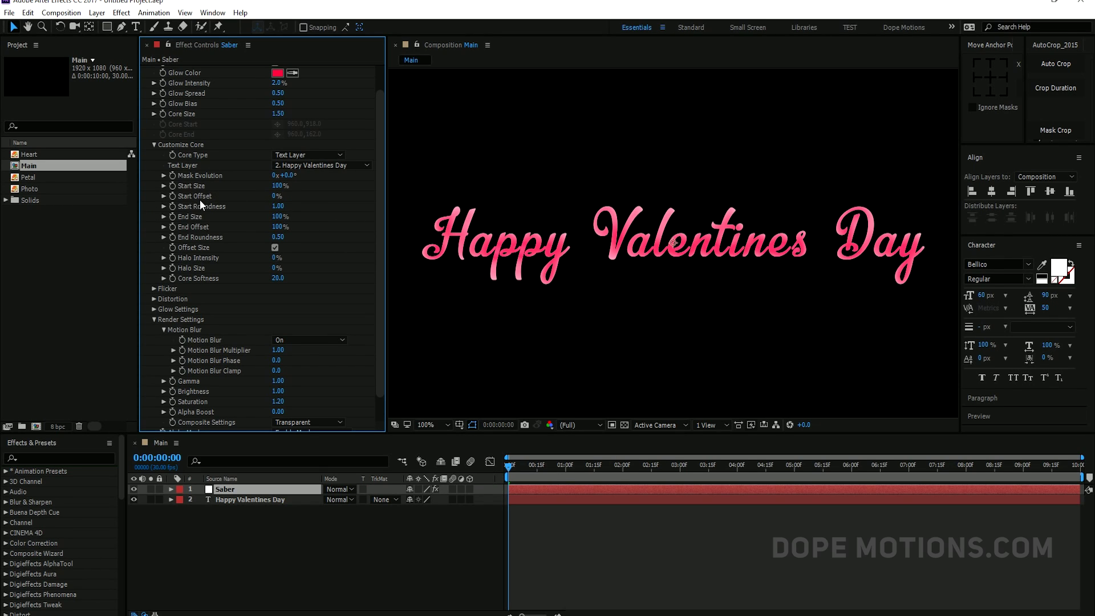
# Set Start Offset to 44%, End Offset to 26%, End Size to 126%, and hide the text layer
pyautogui.moveTo(276, 196); pyautogui.dragTo(303, 196)
pyautogui.press(',')
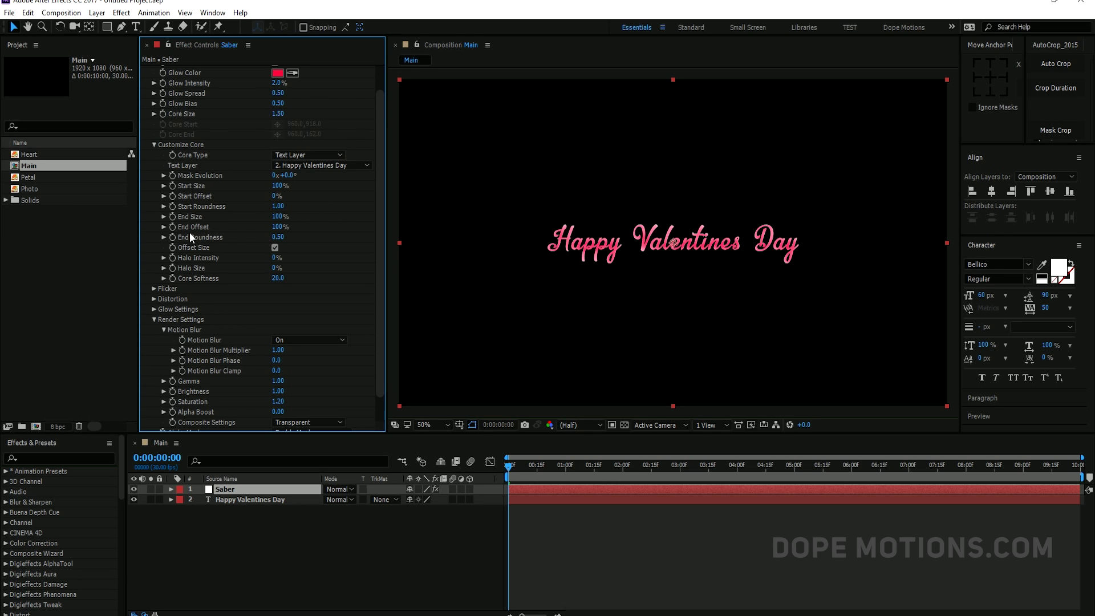
pyautogui.moveTo(278, 227); pyautogui.dragTo(219, 235)
pyautogui.click(133, 500)
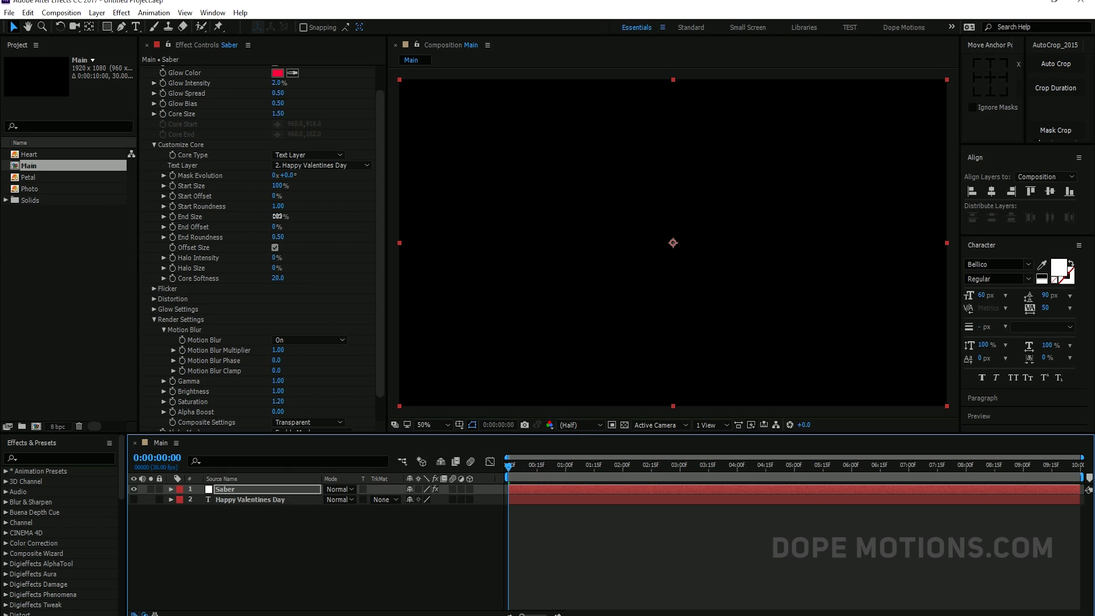
pyautogui.moveTo(277, 219); pyautogui.dragTo(328, 225)
# Keyframe Saber's End Offset from 0% at 0:00 to 100% at 2:00
pyautogui.click(545, 478)
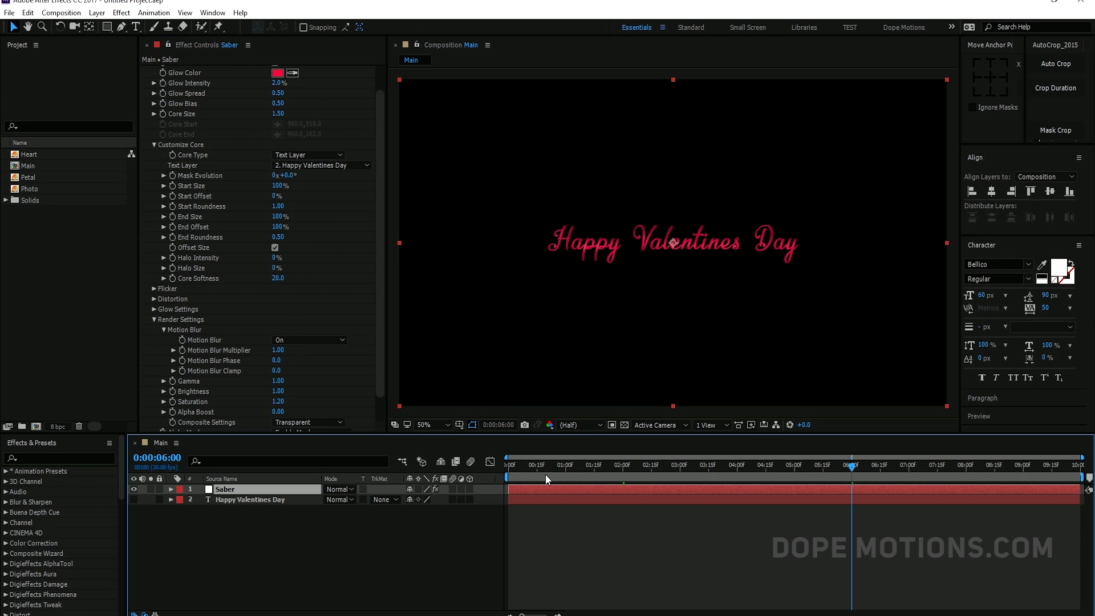
pyautogui.moveTo(541, 471); pyautogui.dragTo(484, 462)
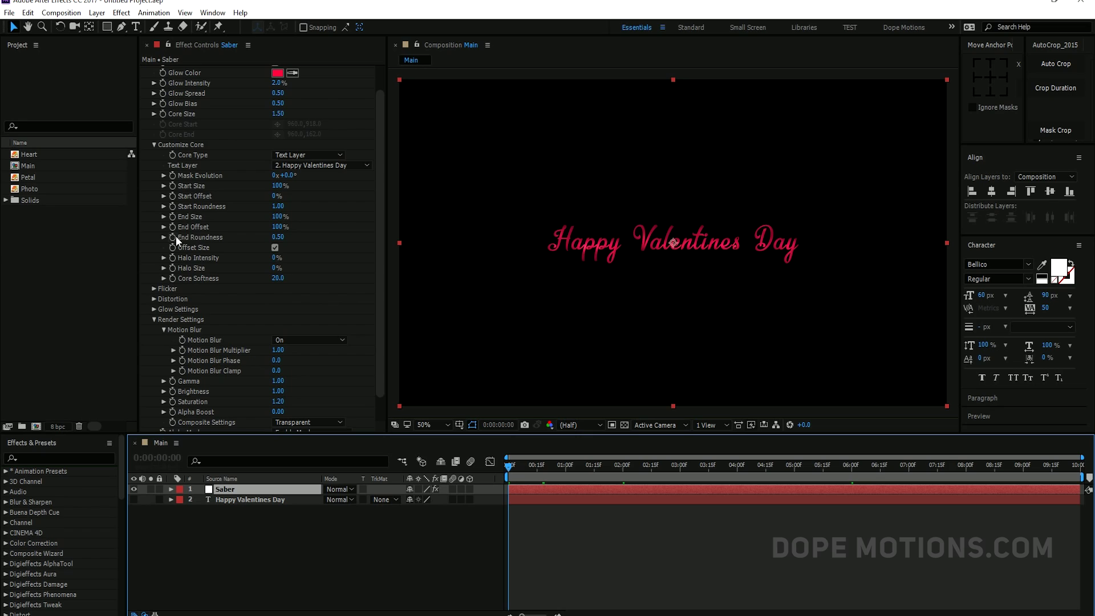
pyautogui.click(277, 227)
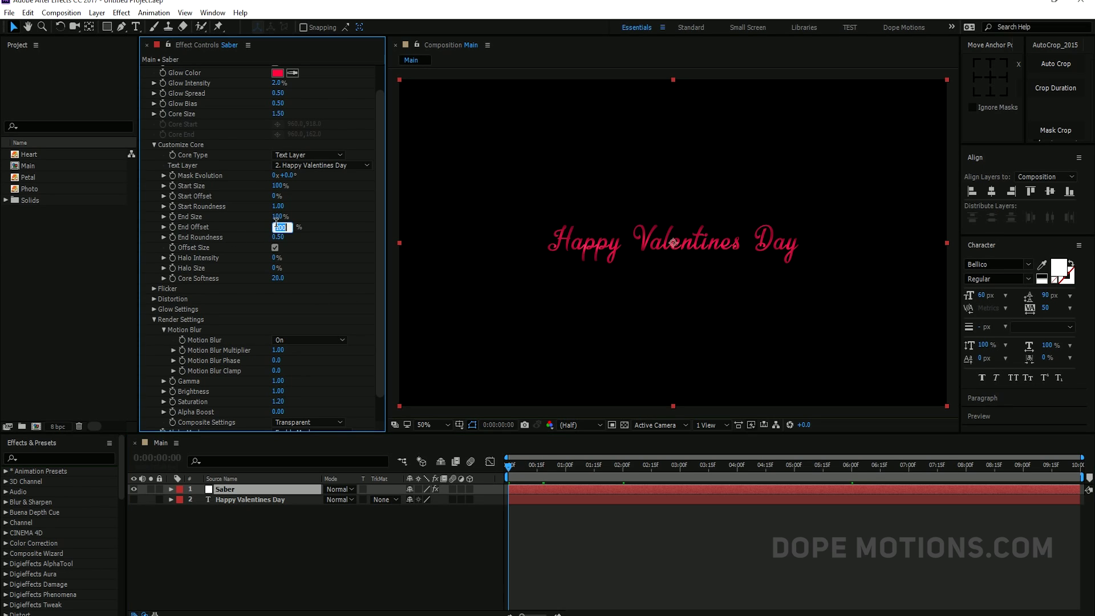
pyautogui.press('Return')
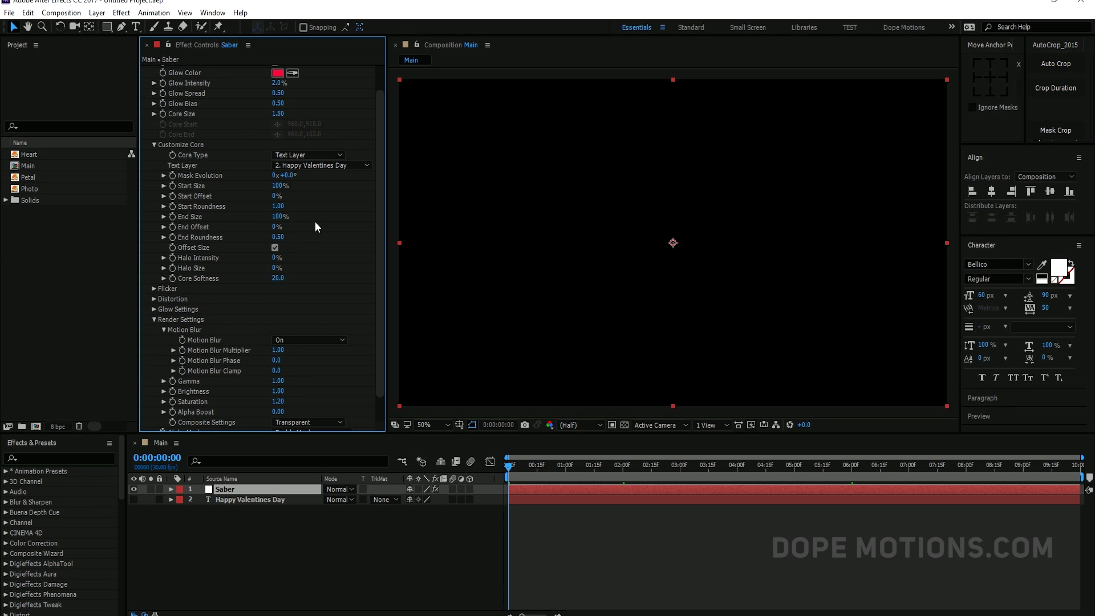
pyautogui.click(172, 227)
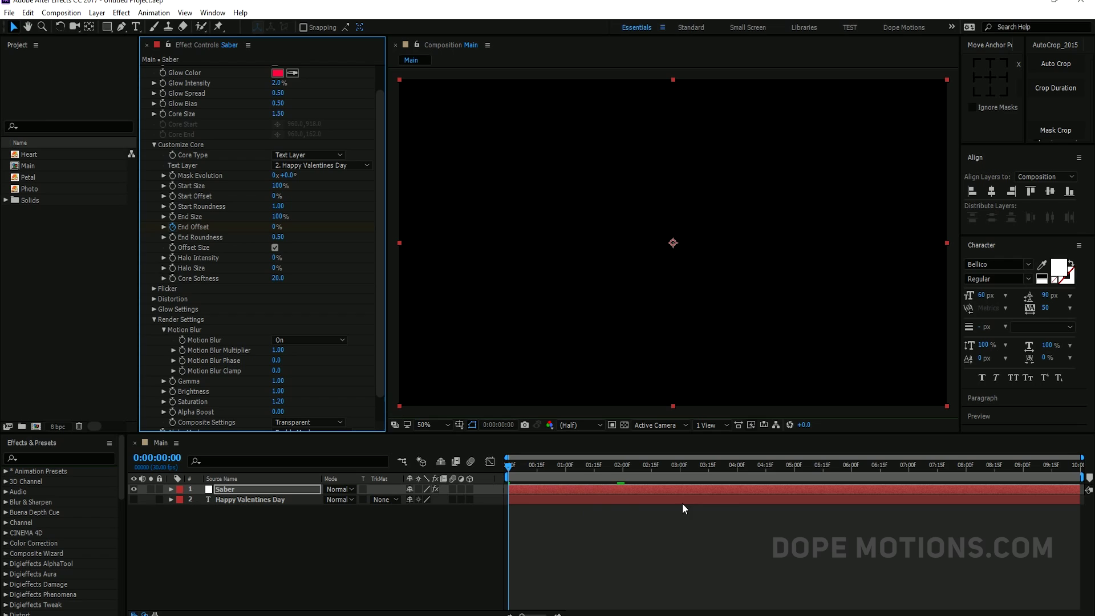
pyautogui.click(623, 465)
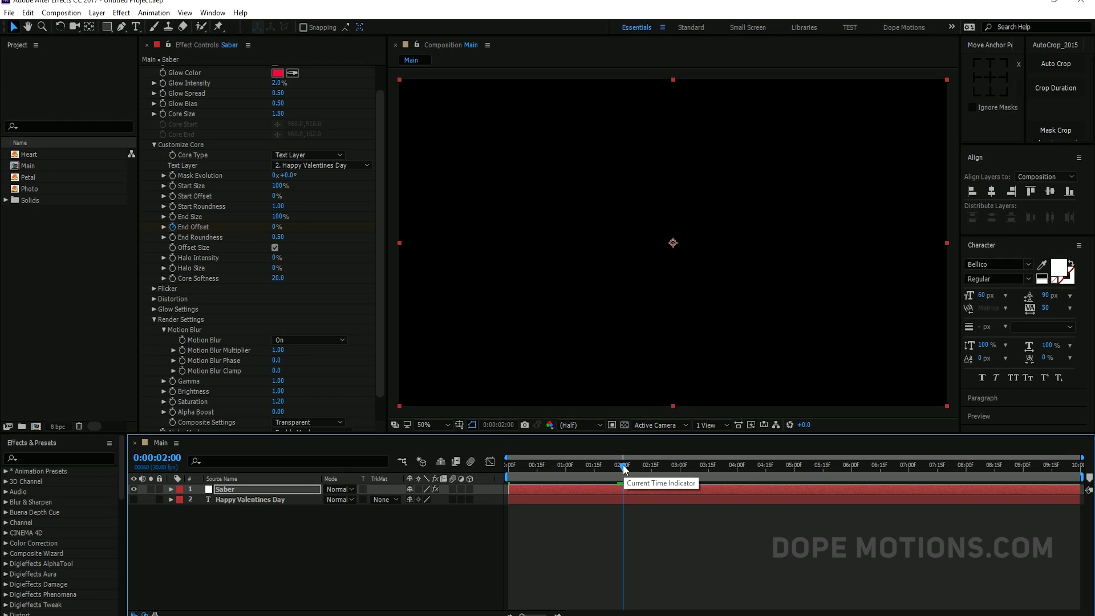
pyautogui.click(275, 227)
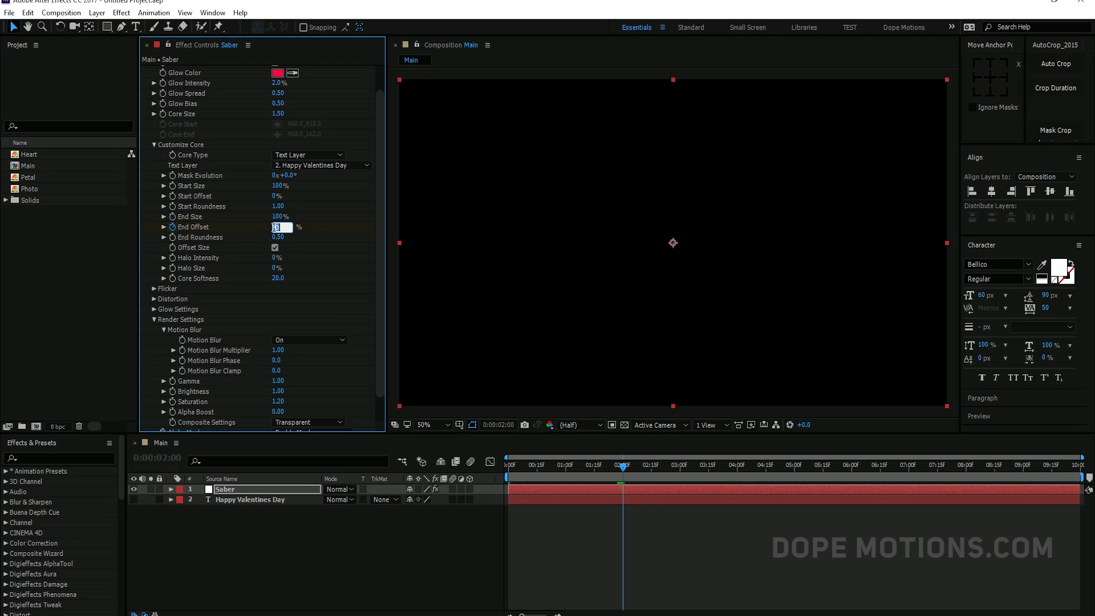
pyautogui.write('100')
pyautogui.press('Return')
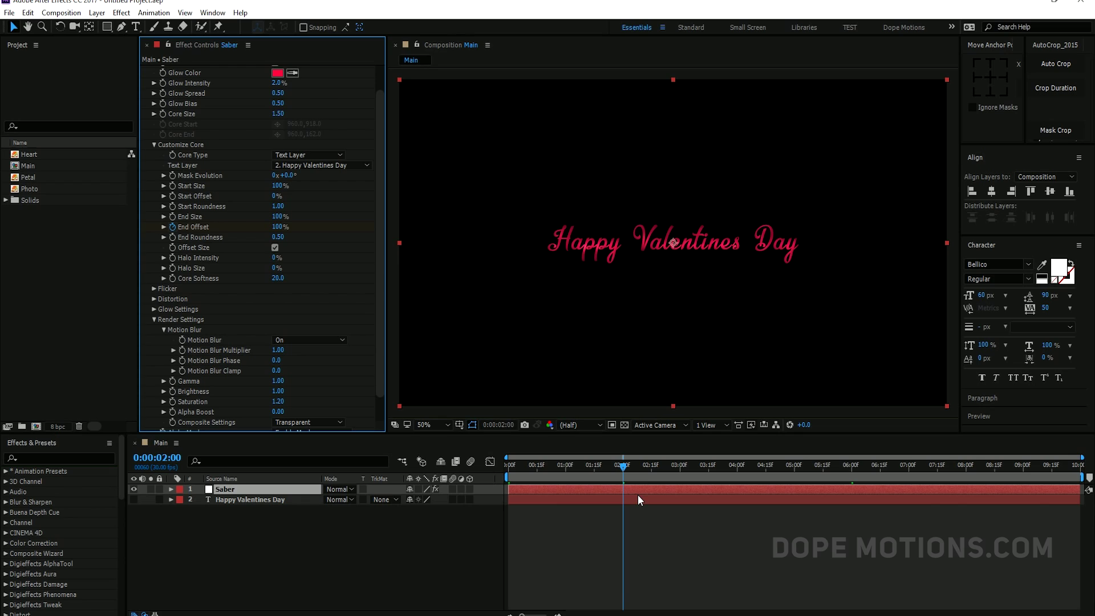
# Copy both End Offset keyframes to 6:00 and time-reverse the pasted pair
pyautogui.click(636, 488)
pyautogui.press('u')
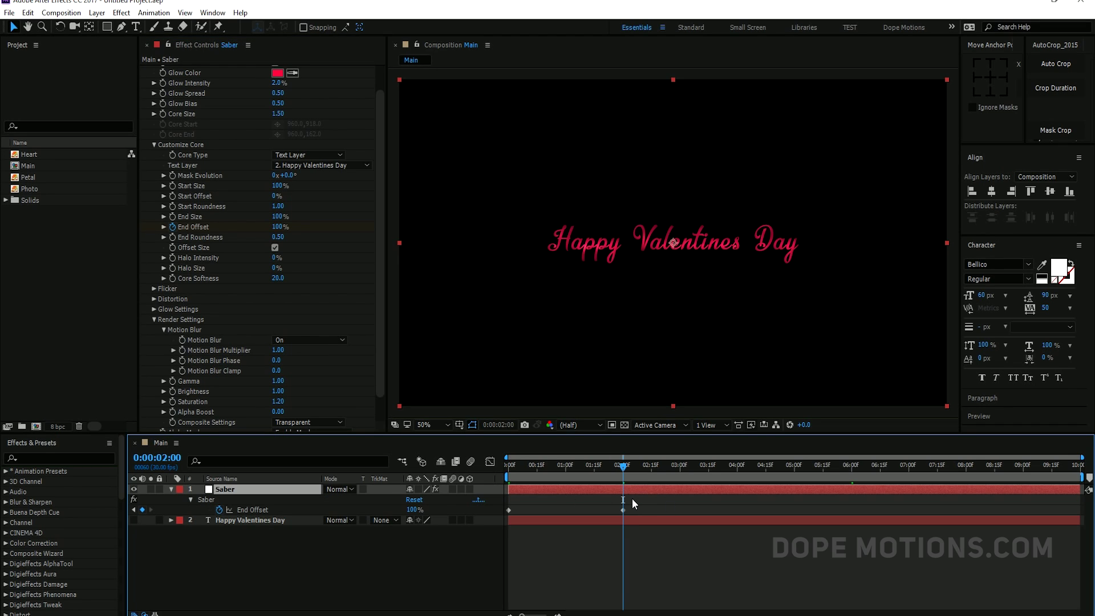
pyautogui.moveTo(632, 498); pyautogui.dragTo(495, 518)
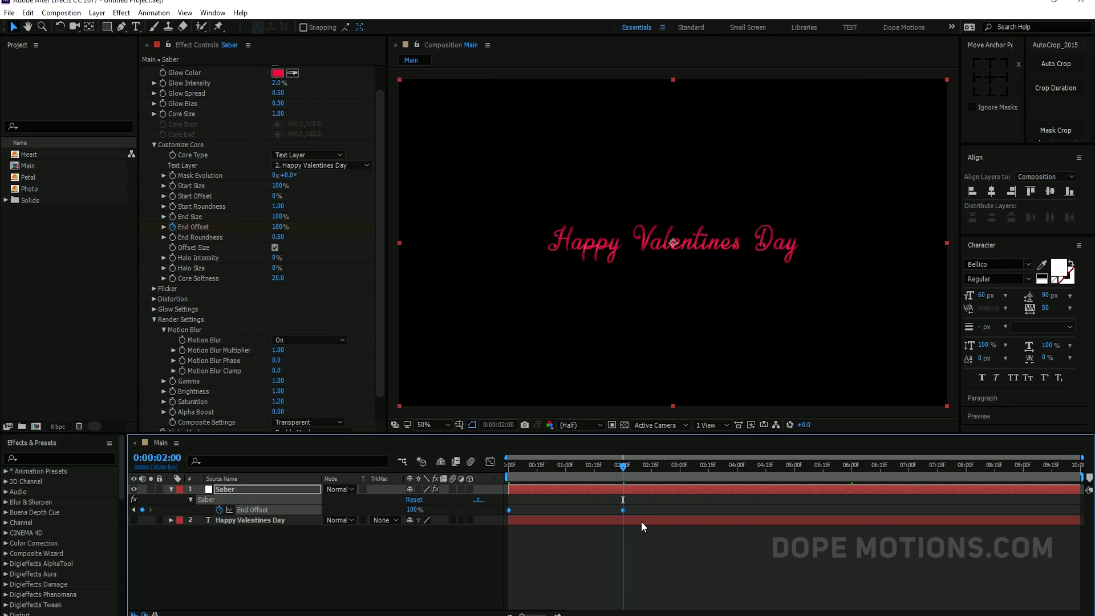
pyautogui.click(852, 466)
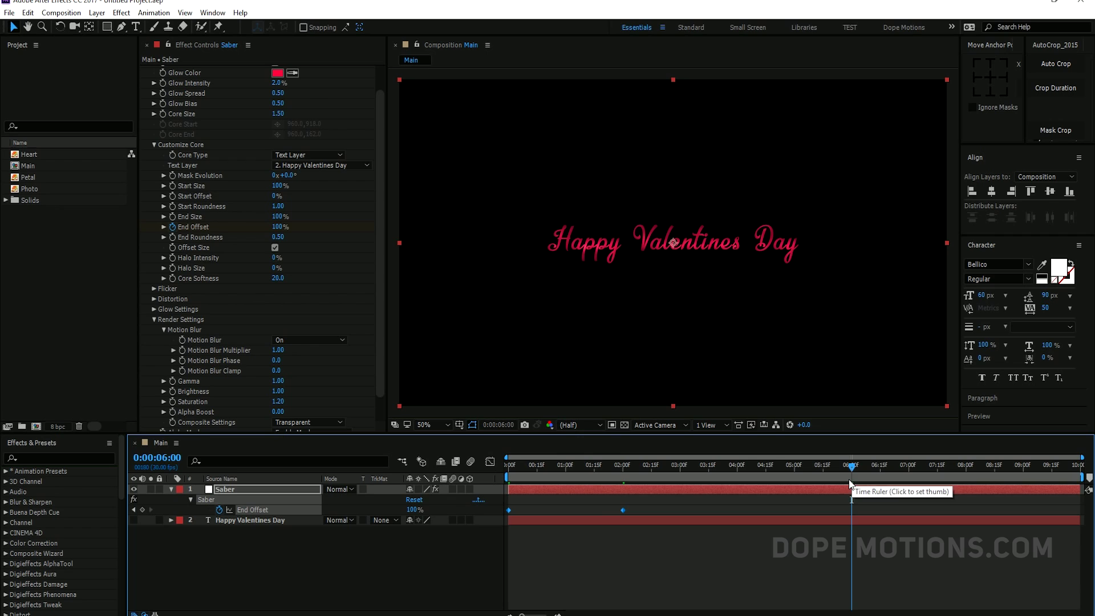
pyautogui.hotkey('ctrl', 'c')
pyautogui.hotkey('ctrl', 'v')
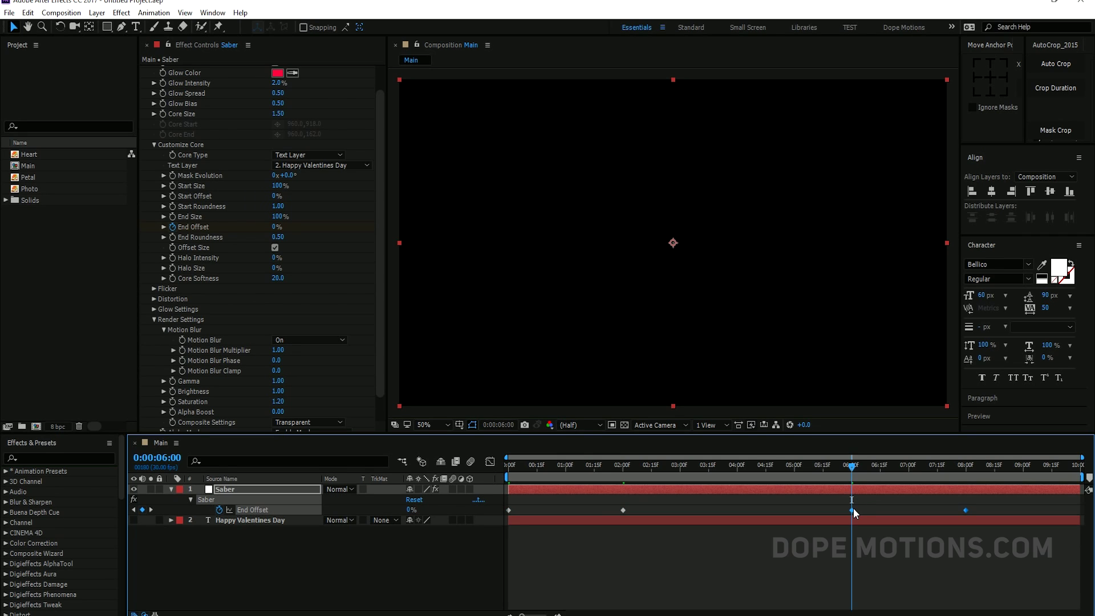
pyautogui.rightClick(852, 510)
pyautogui.moveTo(871, 501)
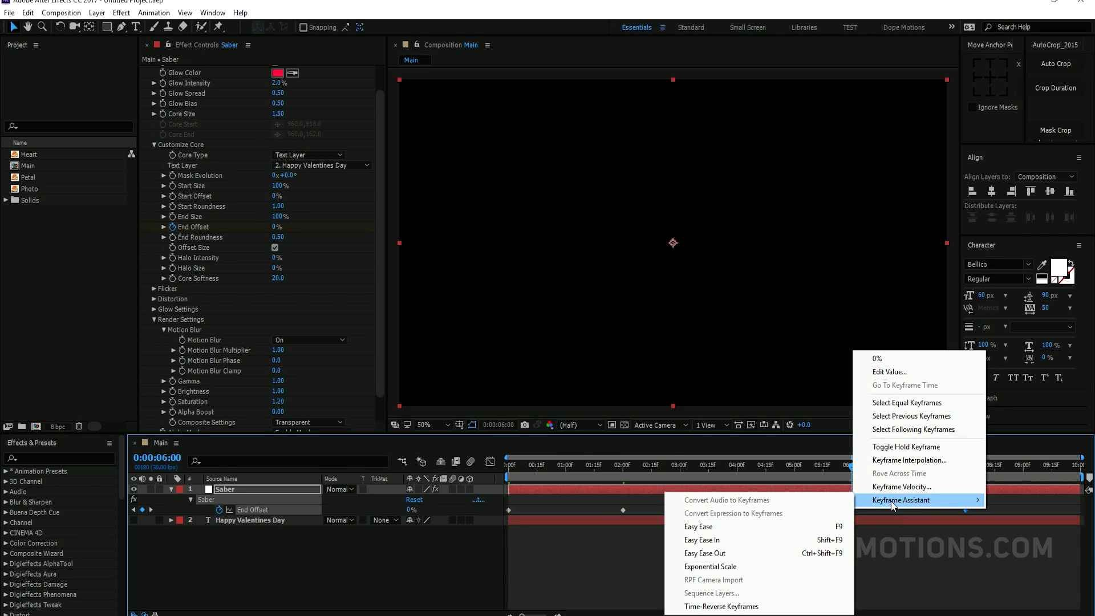
pyautogui.click(722, 606)
# Scrub the timeline to check the title writing on and off
pyautogui.moveTo(852, 467); pyautogui.dragTo(504, 535)
pyautogui.click(890, 542)
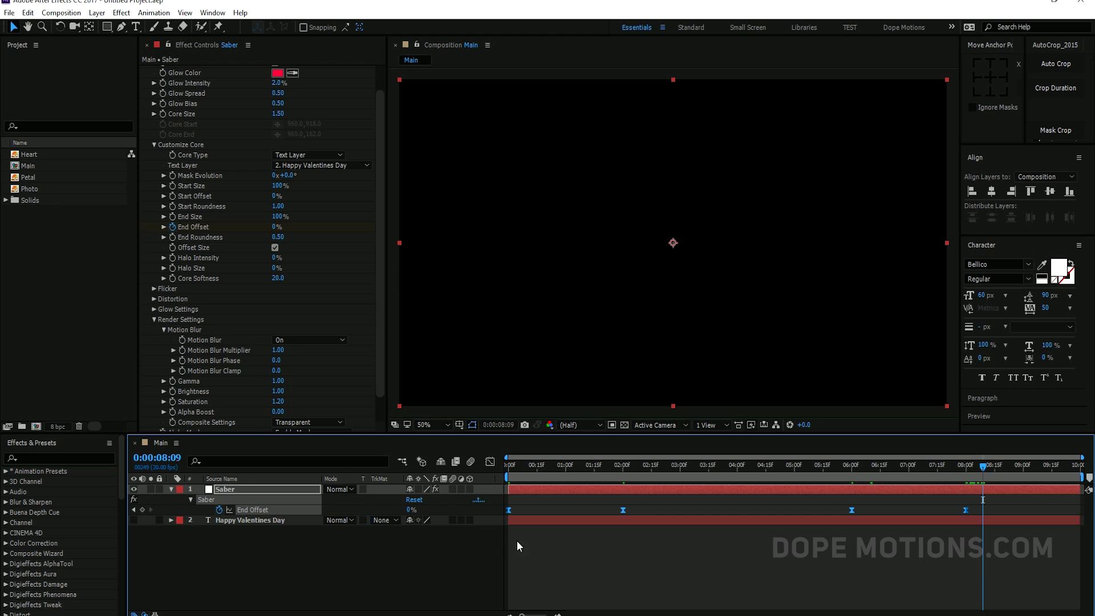
pyautogui.click(636, 550)
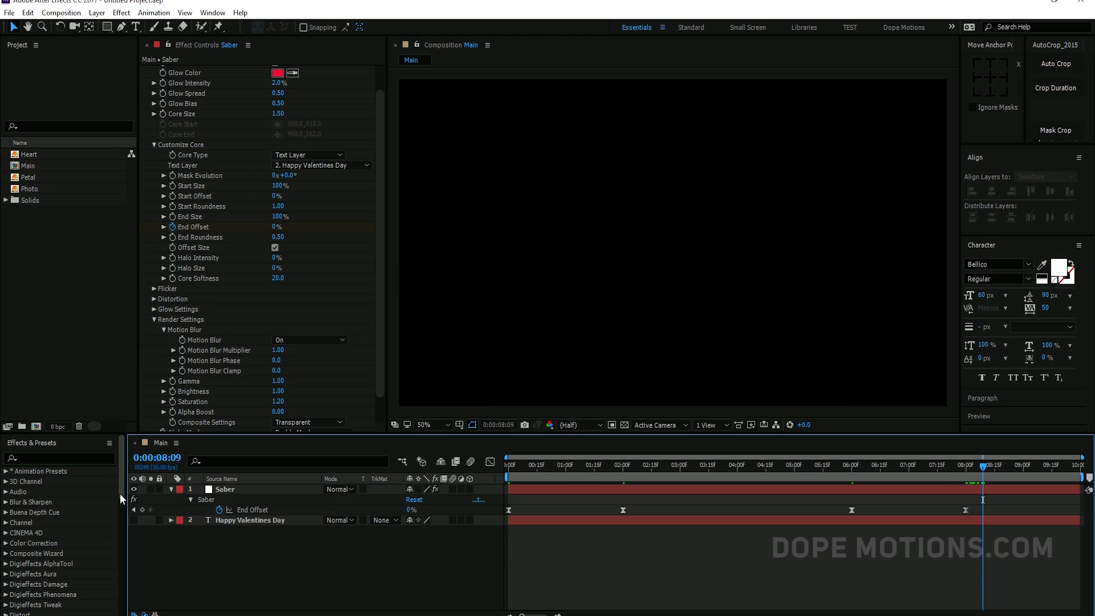
pyautogui.click(171, 489)
pyautogui.moveTo(600, 470); pyautogui.dragTo(737, 473)
pyautogui.moveTo(592, 471); pyautogui.dragTo(562, 467)
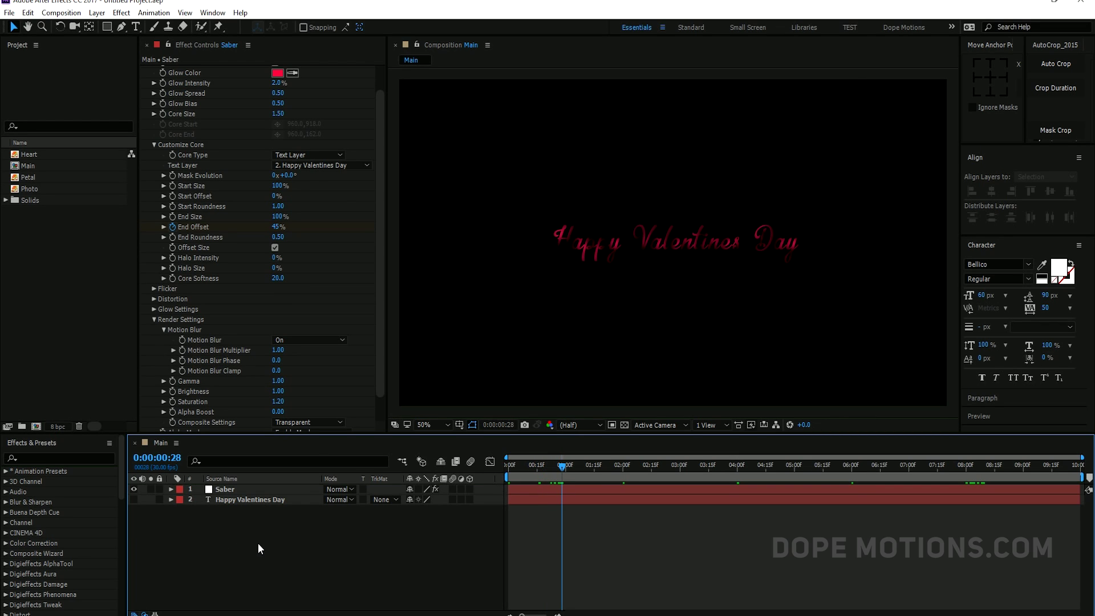
# Create a white solid named BG and place it beneath the title layer
pyautogui.hotkey('ctrl', 'y')
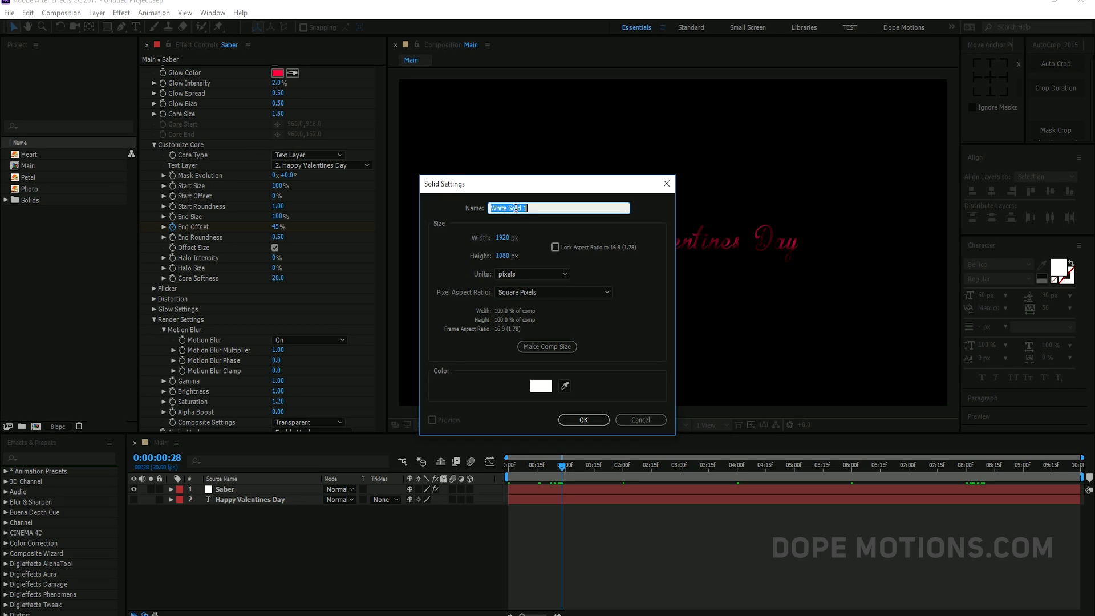
pyautogui.write('BG')
pyautogui.click(583, 420)
pyautogui.moveTo(167, 499); pyautogui.dragTo(216, 536)
pyautogui.moveTo(599, 464); pyautogui.dragTo(690, 468)
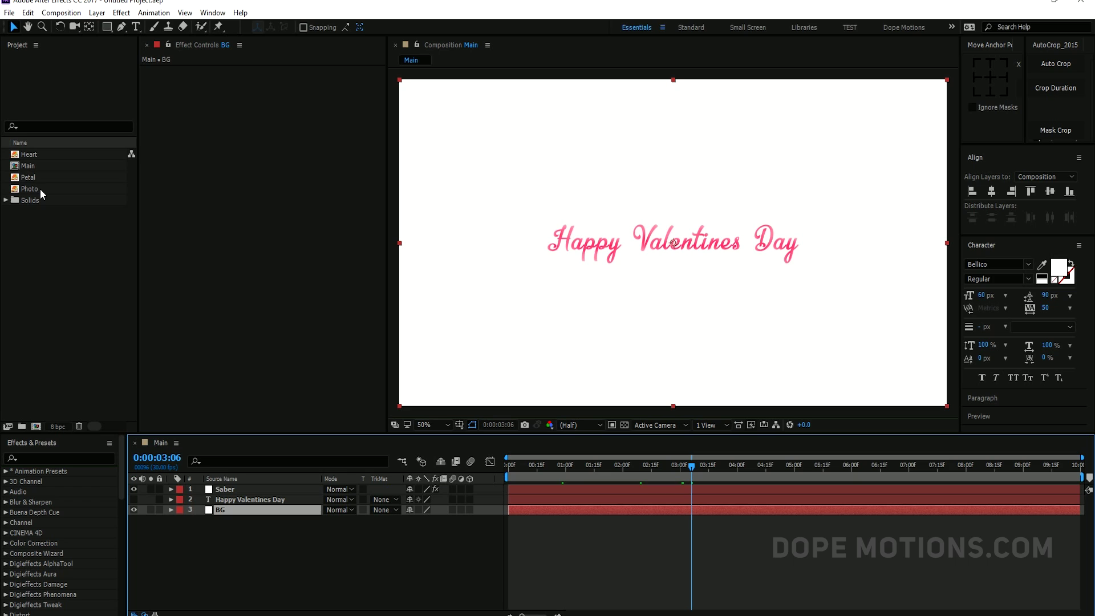
# Add the Photo footage above BG and set its Scale to 35%
pyautogui.moveTo(33, 189); pyautogui.dragTo(213, 508)
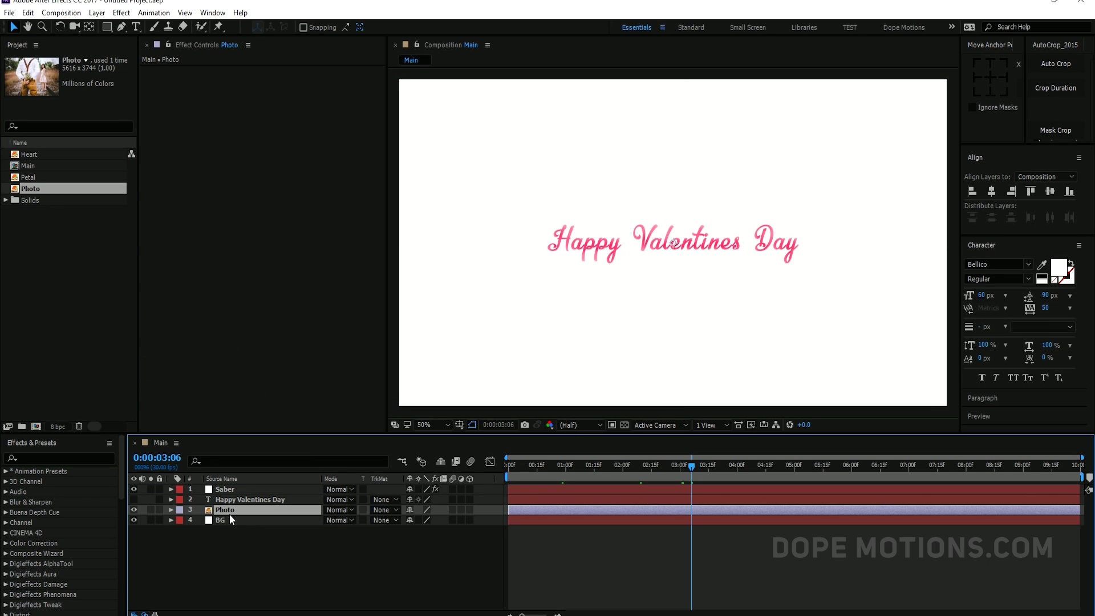
pyautogui.scroll(-2, 641, 321)
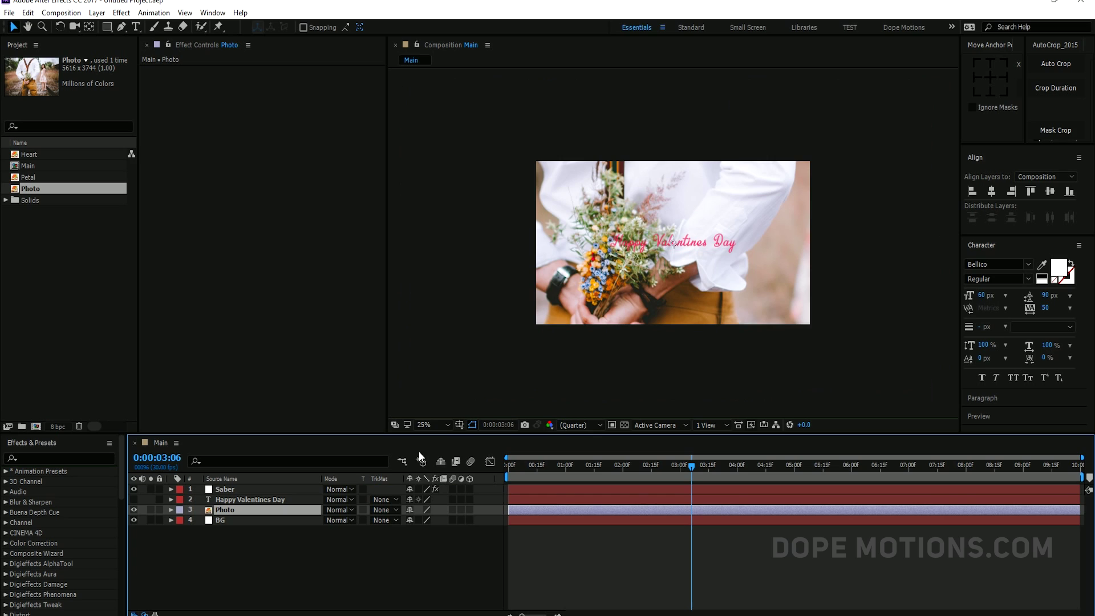
pyautogui.press('s')
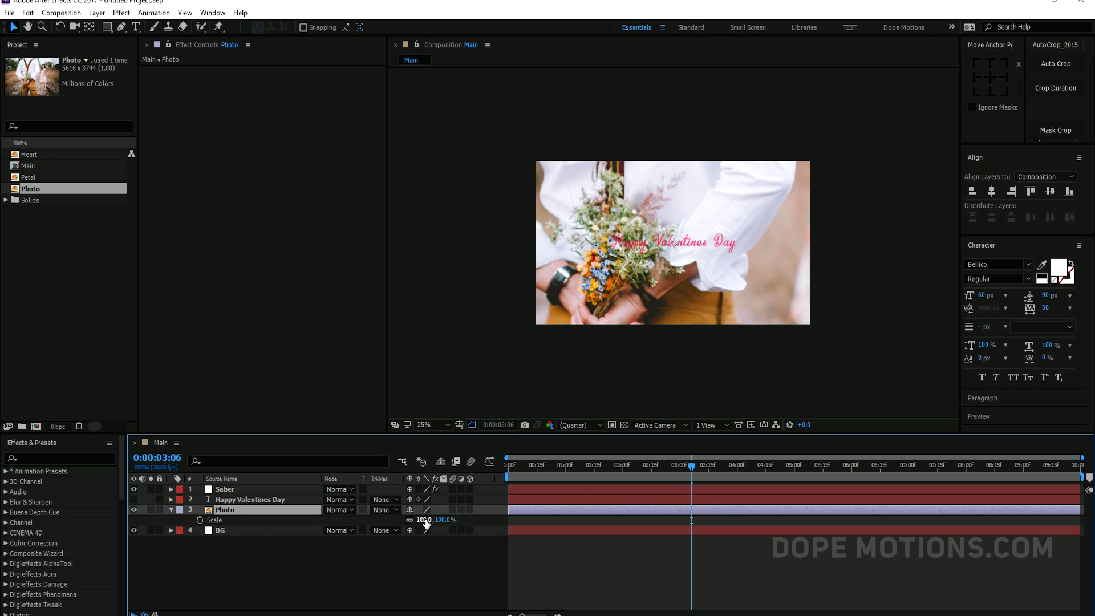
pyautogui.click(426, 519)
pyautogui.write('25')
pyautogui.click(402, 544)
pyautogui.moveTo(437, 519); pyautogui.dragTo(447, 519)
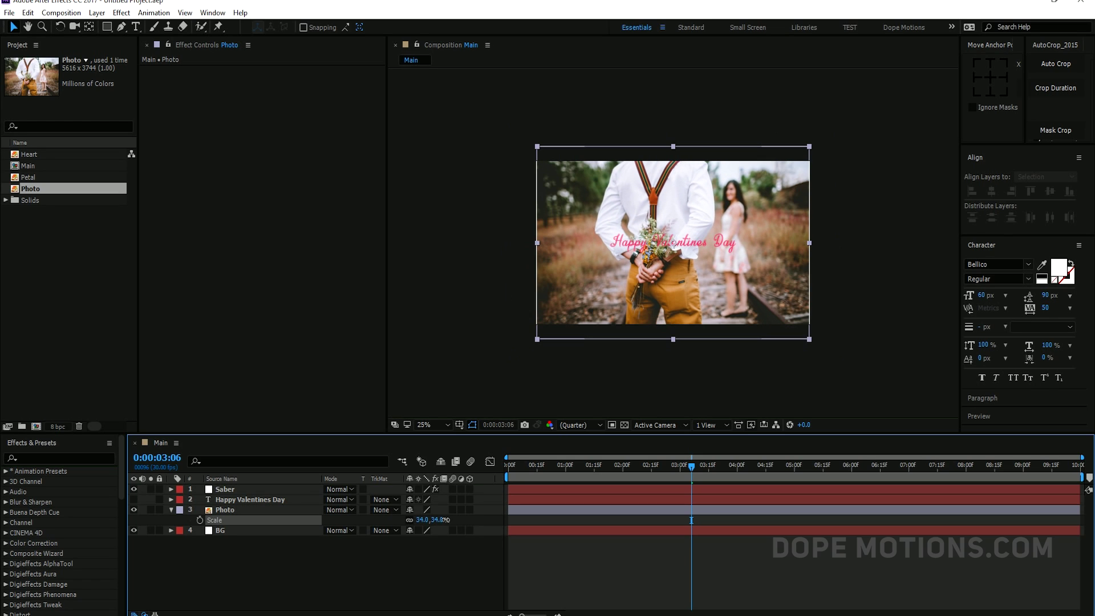
pyautogui.click(406, 543)
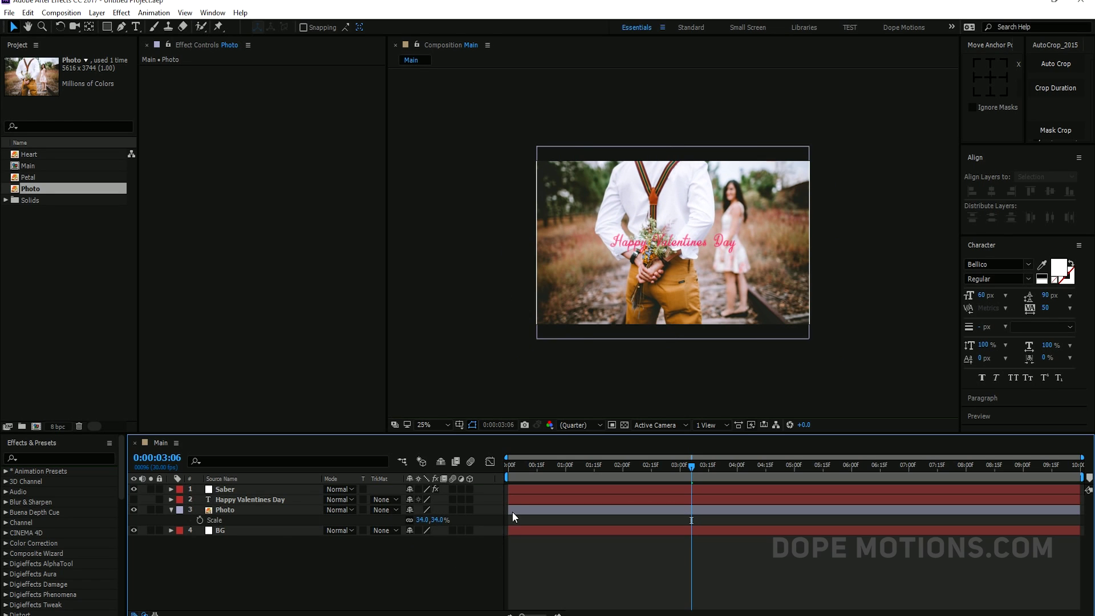
pyautogui.click(439, 519)
pyautogui.write('35')
pyautogui.press('Return')
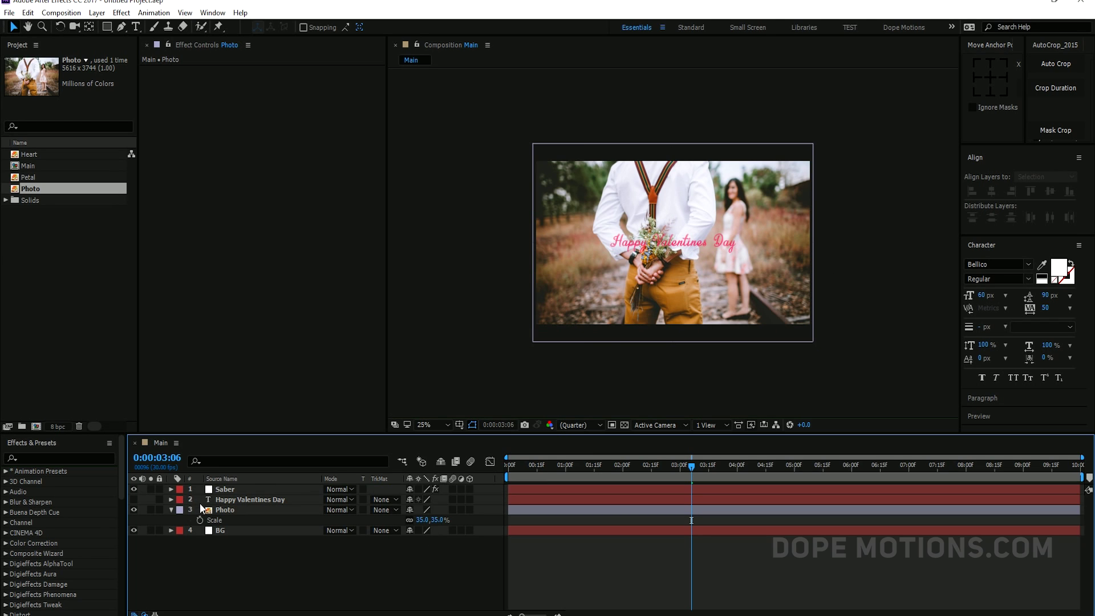
# Pre-compose the Photo layer into a composition named Footage, moving all attributes
pyautogui.rightClick(218, 509)
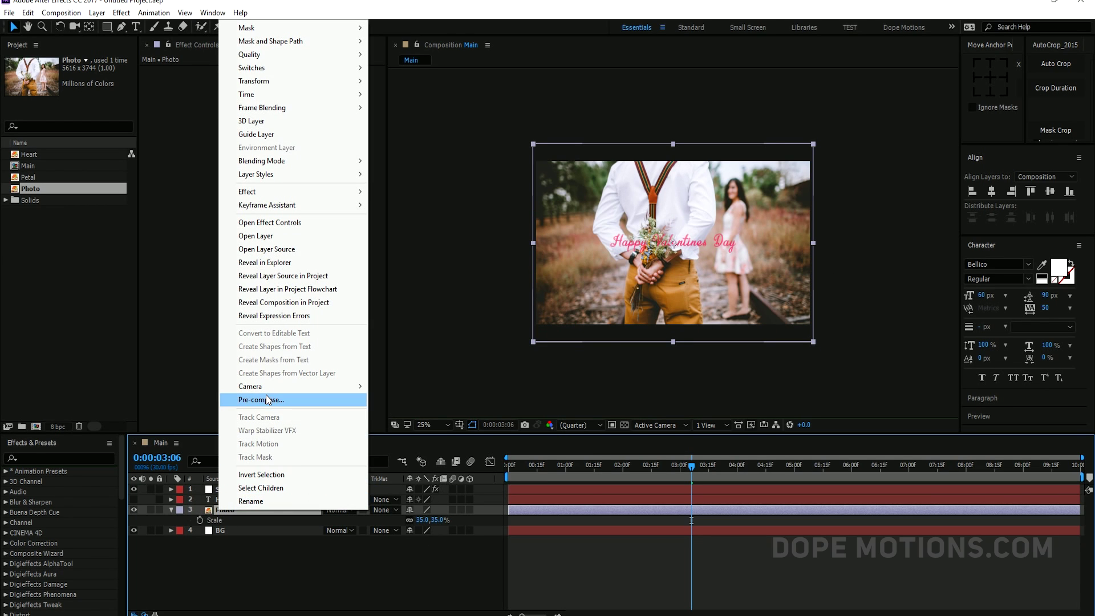
pyautogui.click(245, 396)
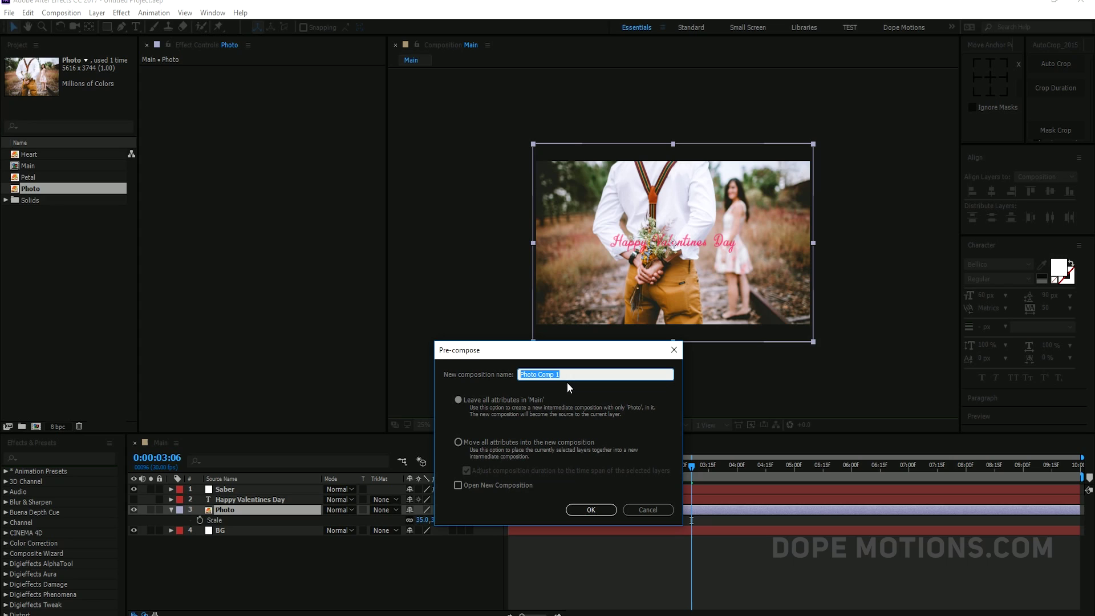
pyautogui.write('Footag')
pyautogui.press('BackSpace')
pyautogui.press('BackSpace')
pyautogui.write('age')
pyautogui.press('BackSpace')
pyautogui.press('BackSpace')
pyautogui.write('ge')
pyautogui.click(463, 444)
pyautogui.click(586, 508)
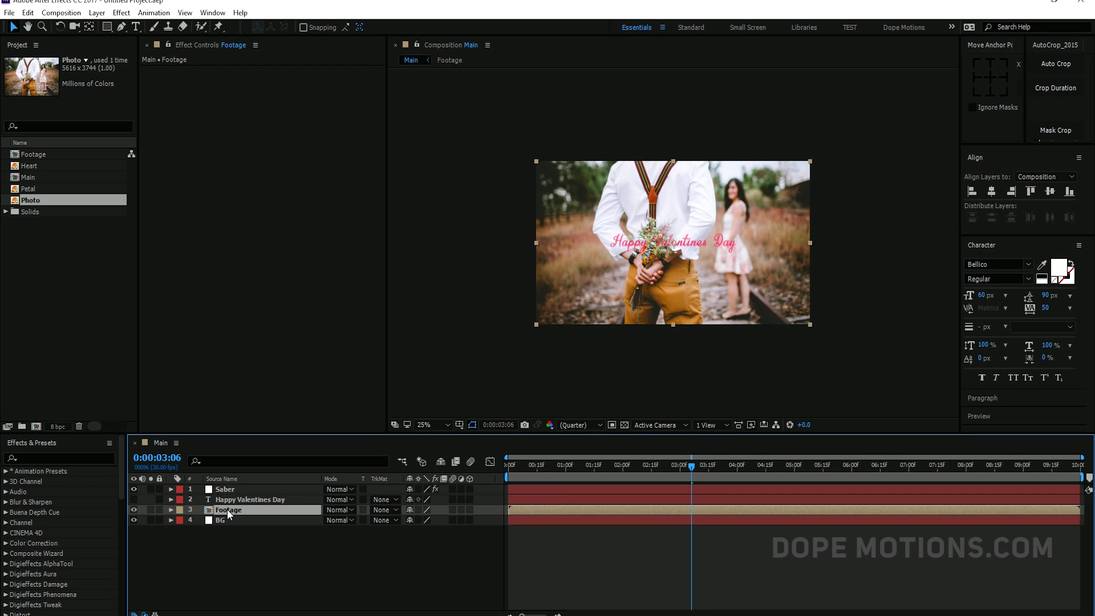
# Lower the Footage layer's Opacity to 12%, first trying 15%, then collapse its properties
pyautogui.press('t')
pyautogui.click(411, 520)
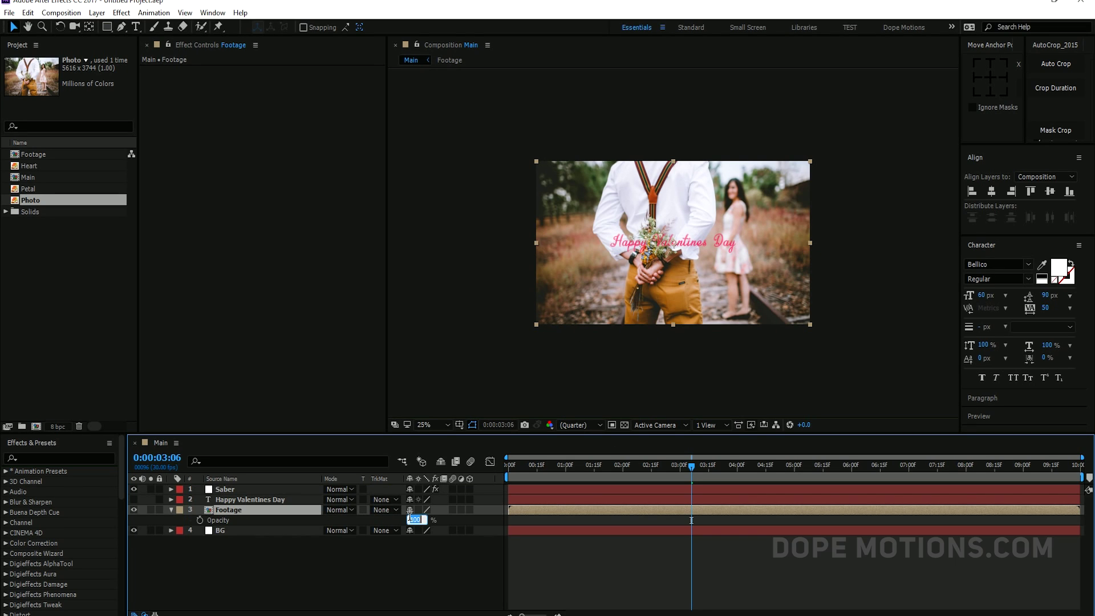
pyautogui.write('15')
pyautogui.click(404, 548)
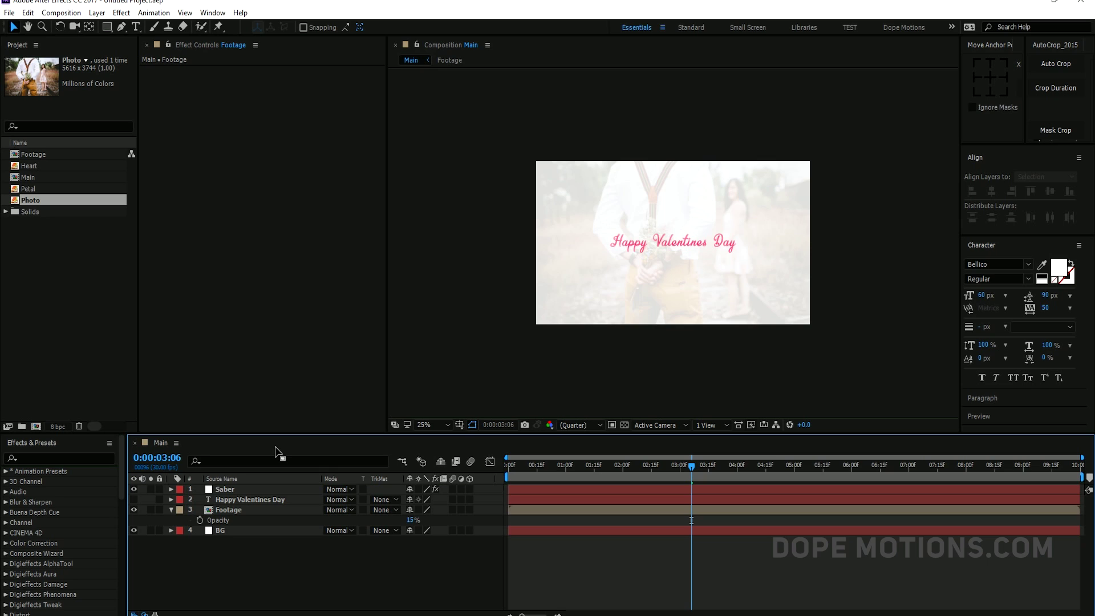
pyautogui.press('.')
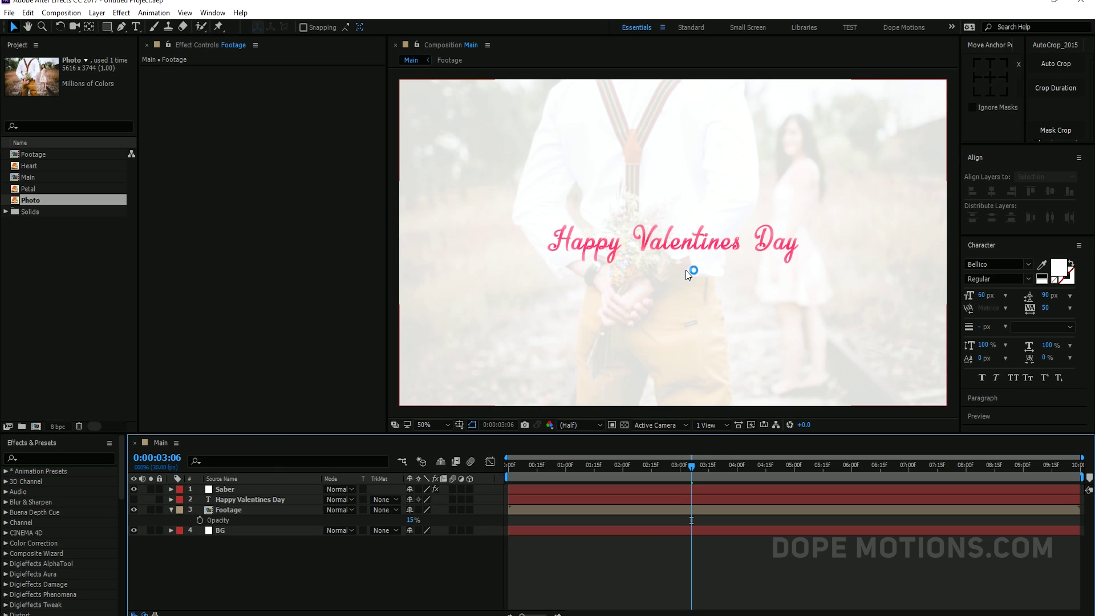
pyautogui.click(412, 520)
pyautogui.write('12')
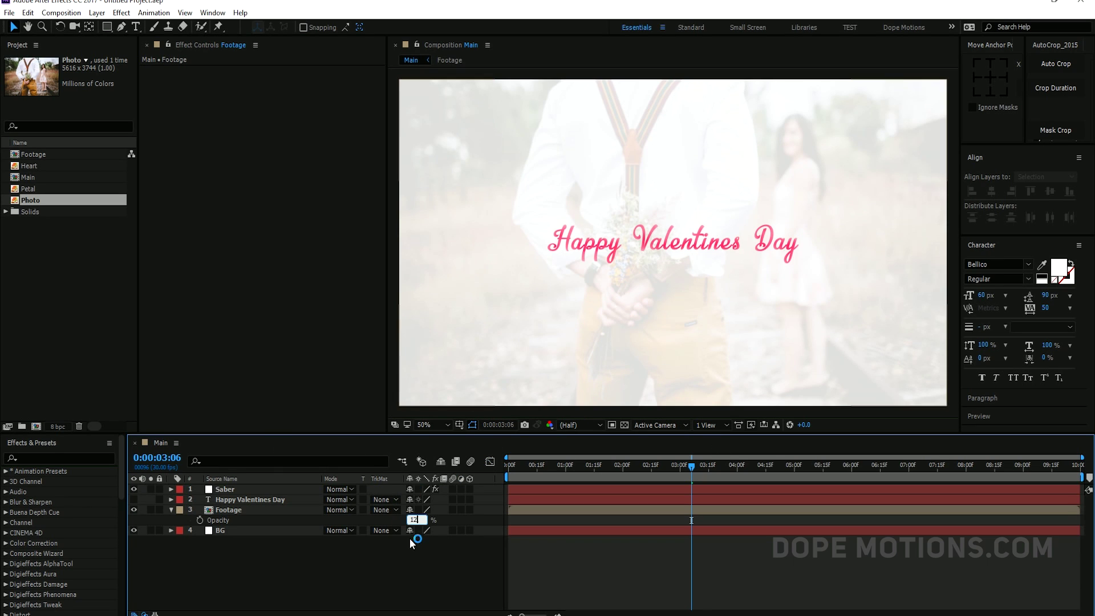
pyautogui.click(412, 554)
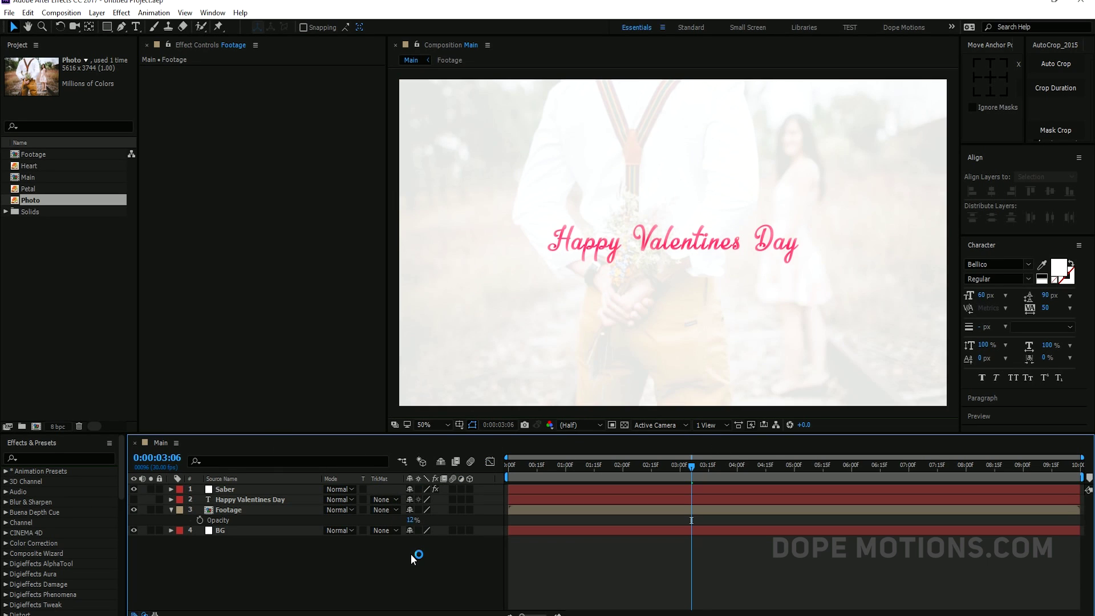
pyautogui.click(171, 510)
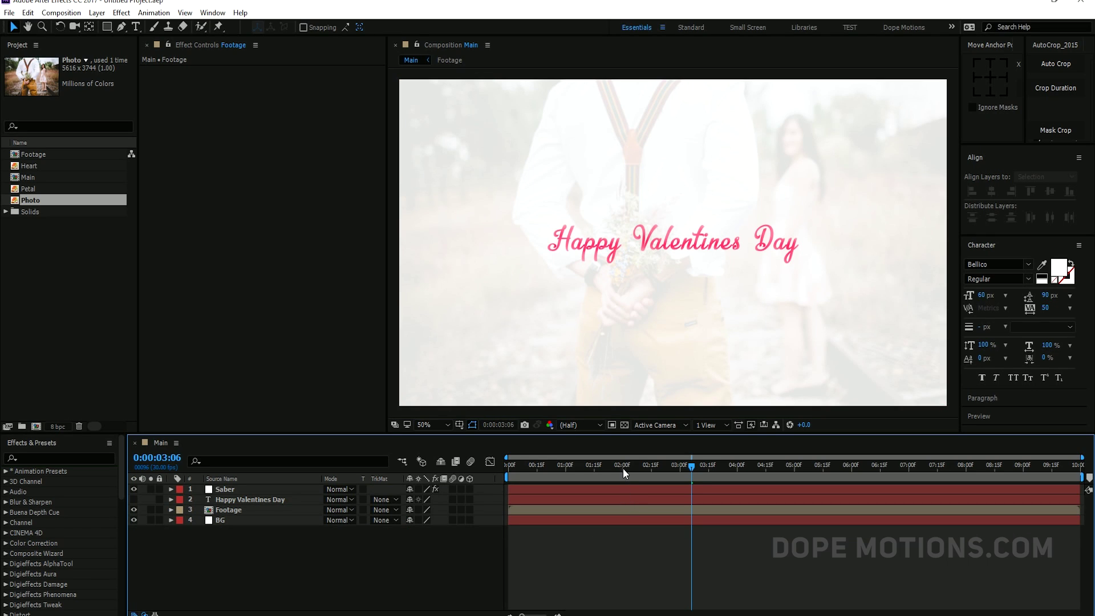
# Return to the start of the timeline and select the Happy Valentines Day layer
pyautogui.click(639, 463)
pyautogui.moveTo(639, 461); pyautogui.dragTo(503, 461)
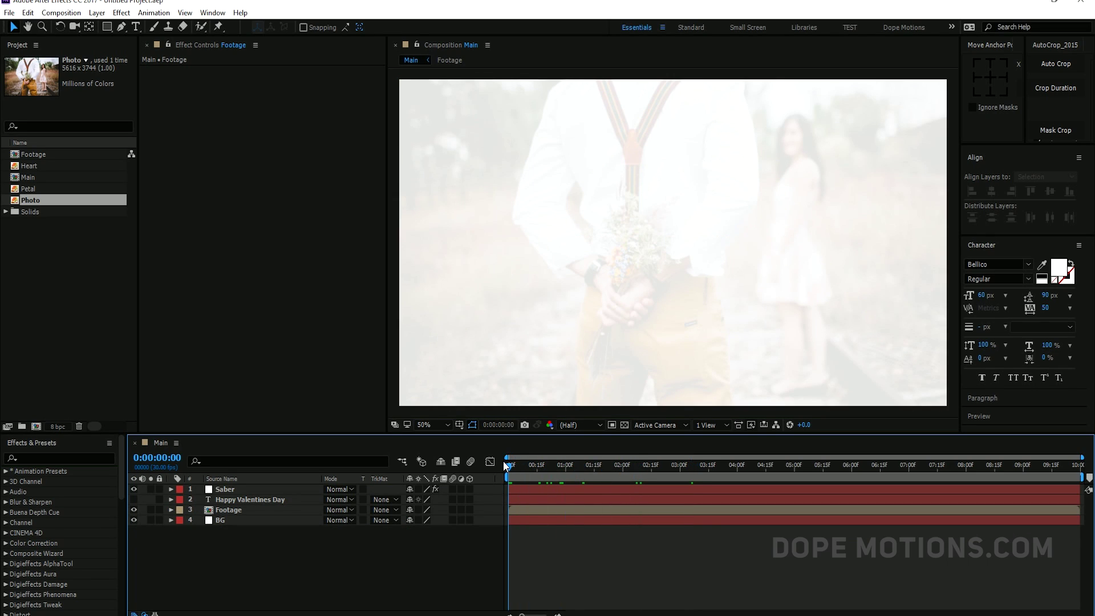
pyautogui.click(228, 500)
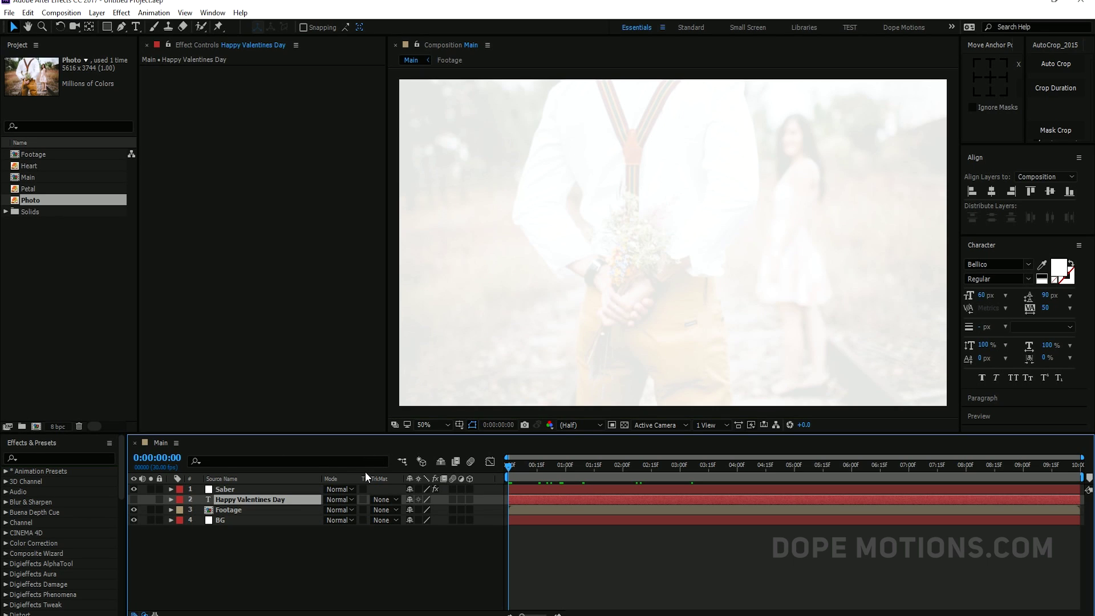
pyautogui.moveTo(512, 482); pyautogui.dragTo(623, 470)
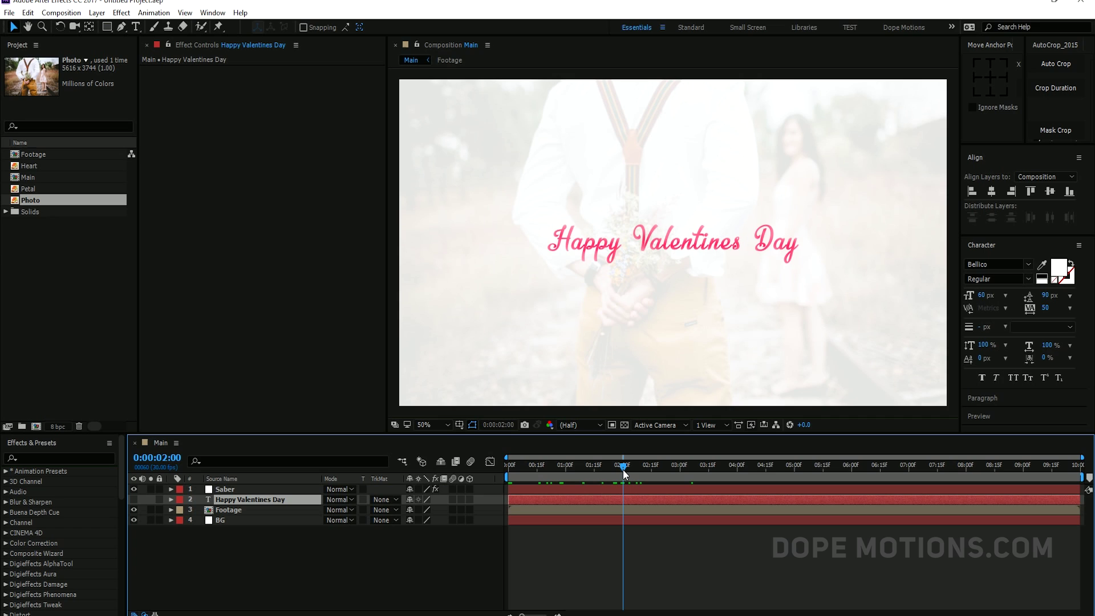
# Keyframe the title's Scale from 195.8% at 0:00 to 210% at 8:00
pyautogui.press('s')
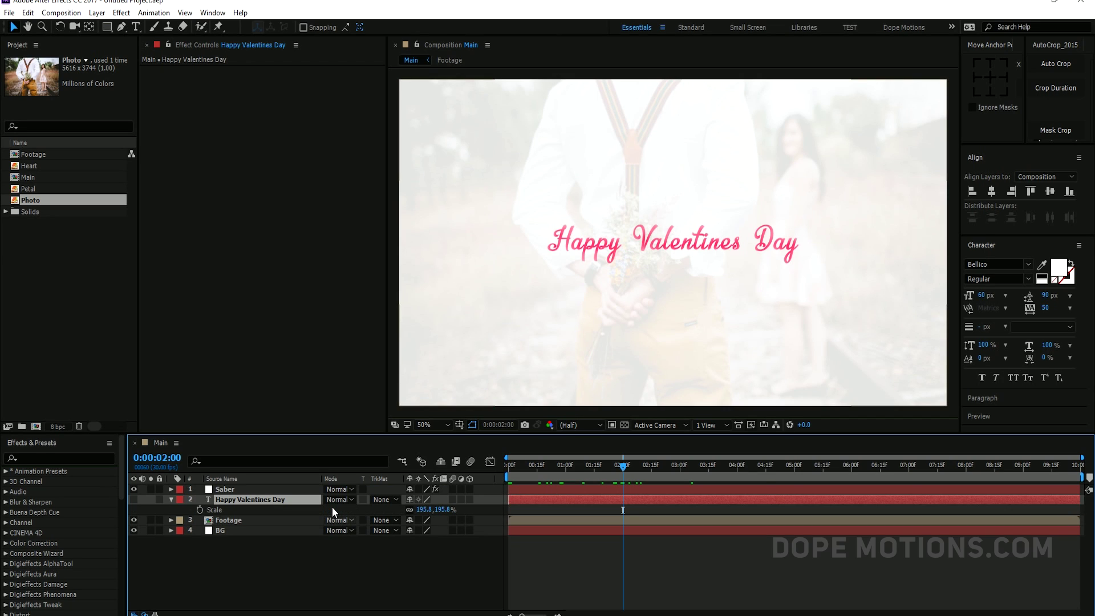
pyautogui.click(200, 510)
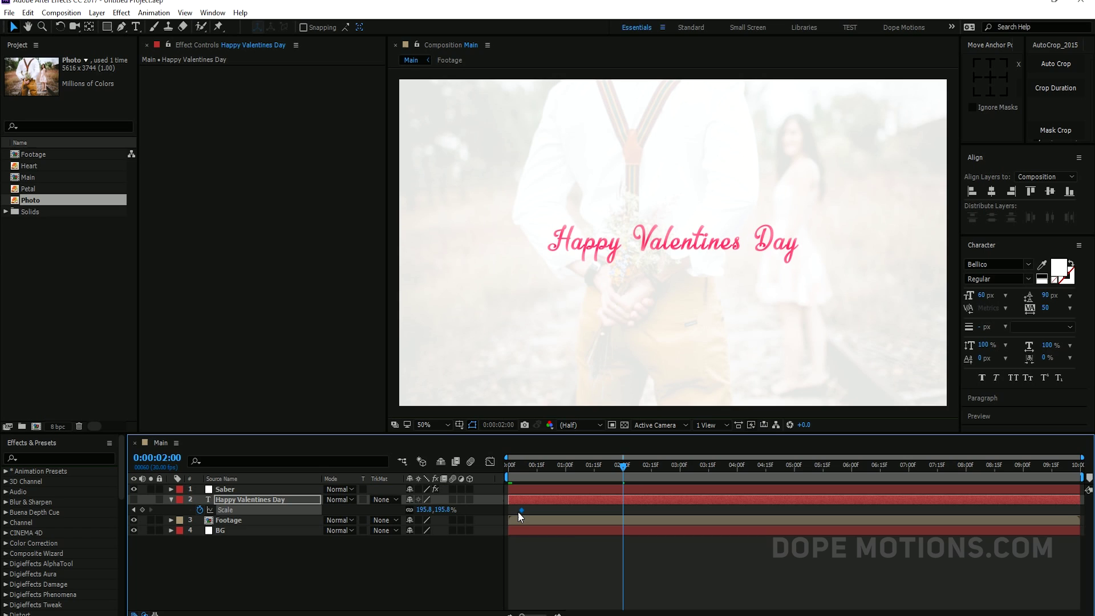
pyautogui.moveTo(521, 510); pyautogui.dragTo(508, 515)
pyautogui.click(965, 466)
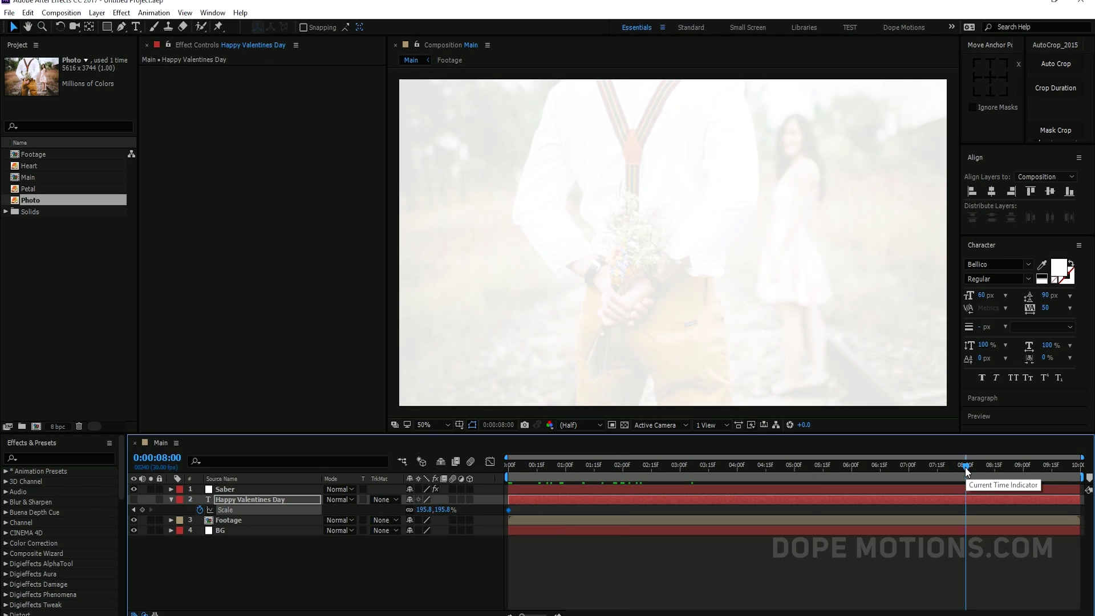
pyautogui.click(446, 510)
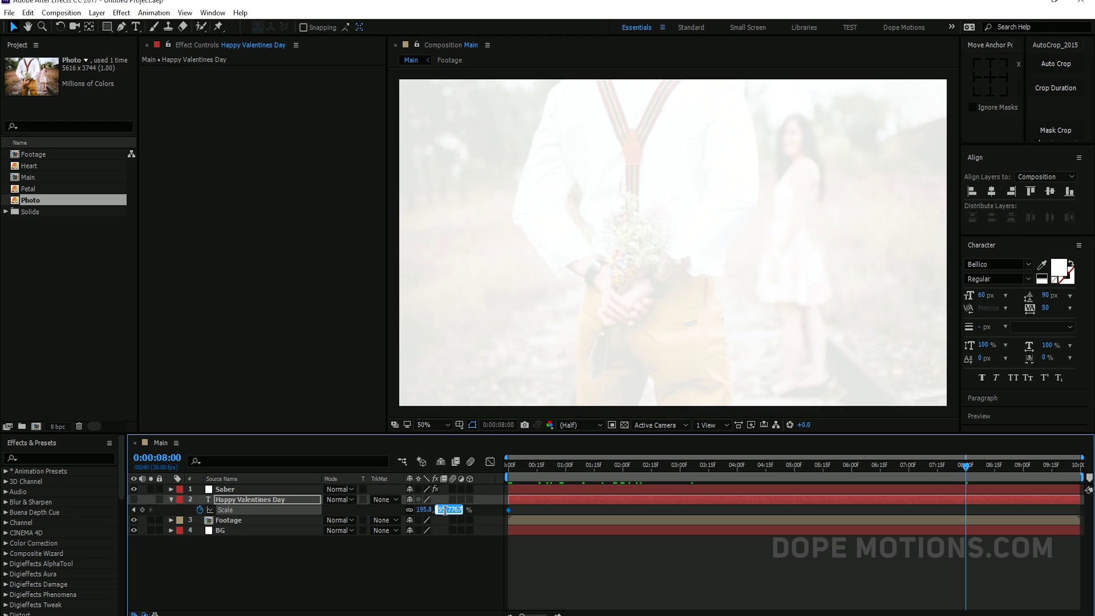
pyautogui.write('210')
pyautogui.press('Return')
# Preview the growing title around the 5-second mark, then collapse the layer's Scale property
pyautogui.moveTo(802, 462); pyautogui.dragTo(515, 470)
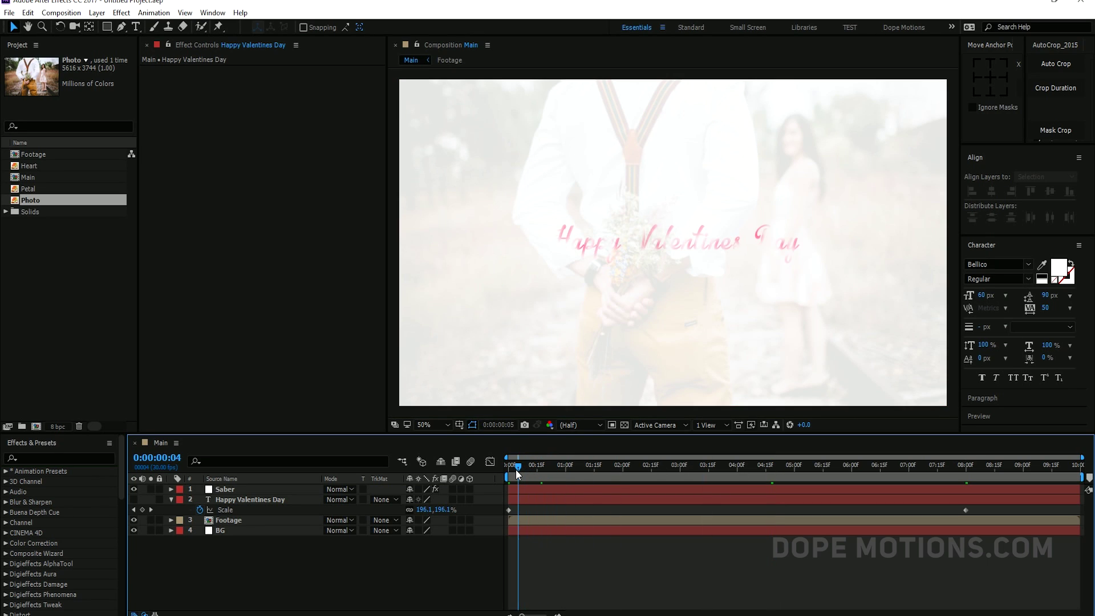
pyautogui.press('space')
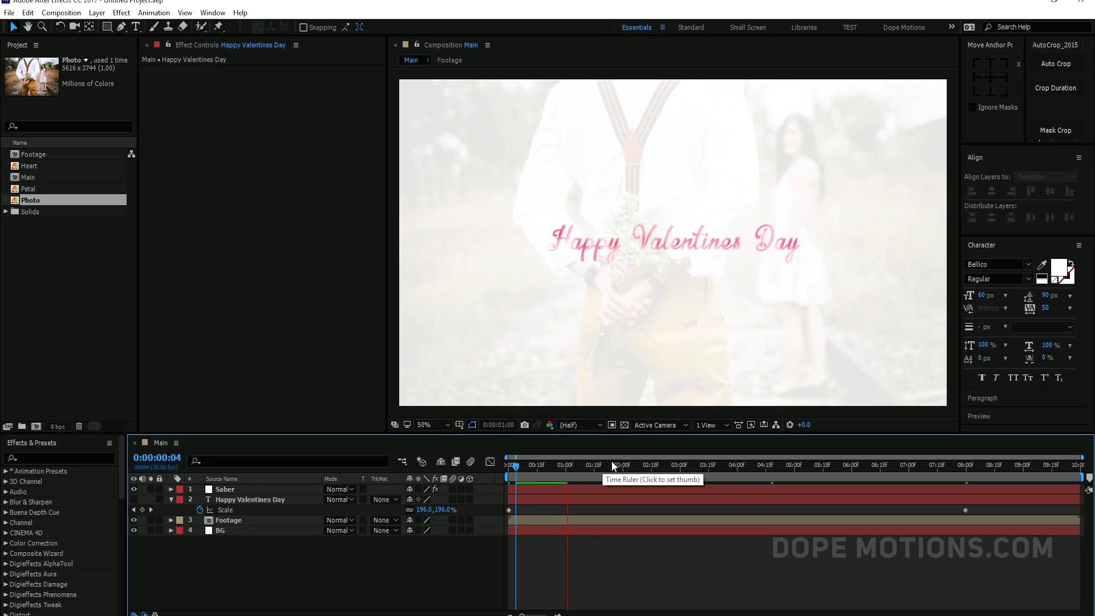
pyautogui.click(793, 465)
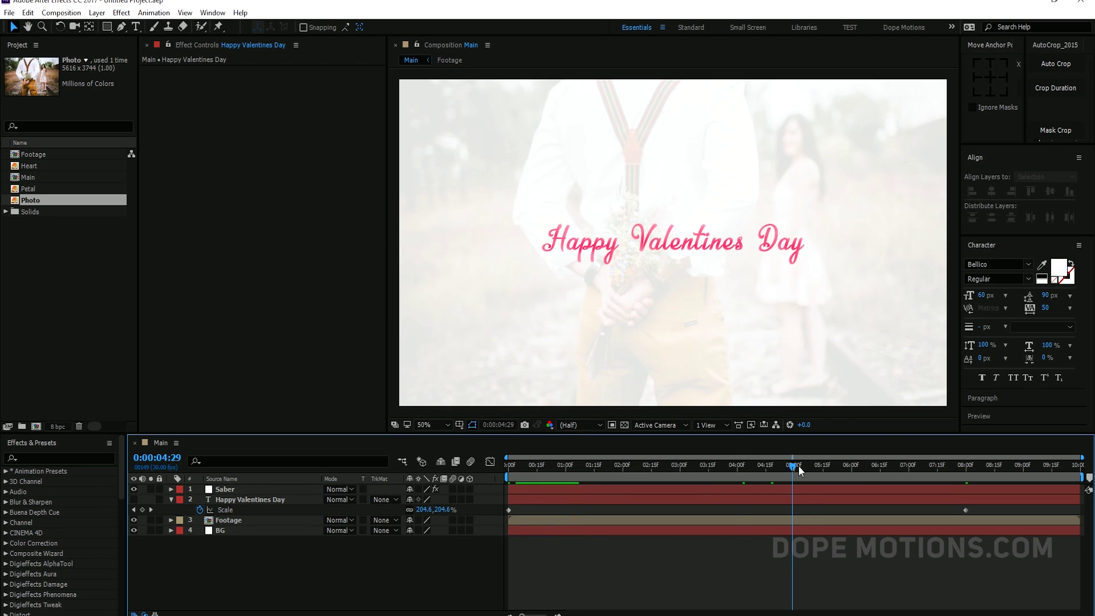
pyautogui.moveTo(798, 465); pyautogui.dragTo(601, 477)
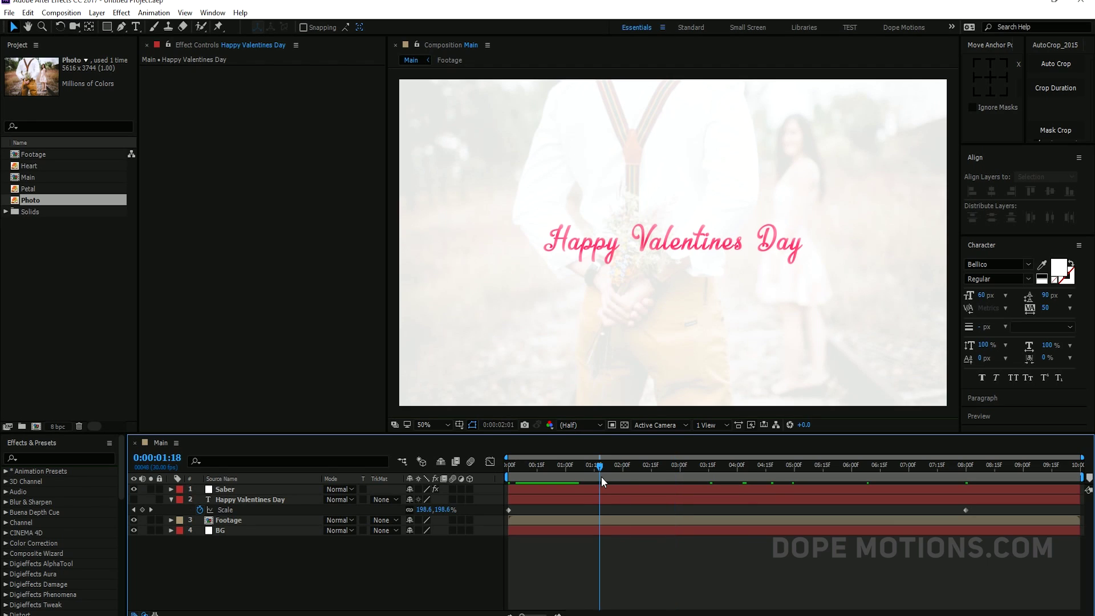
pyautogui.click(171, 499)
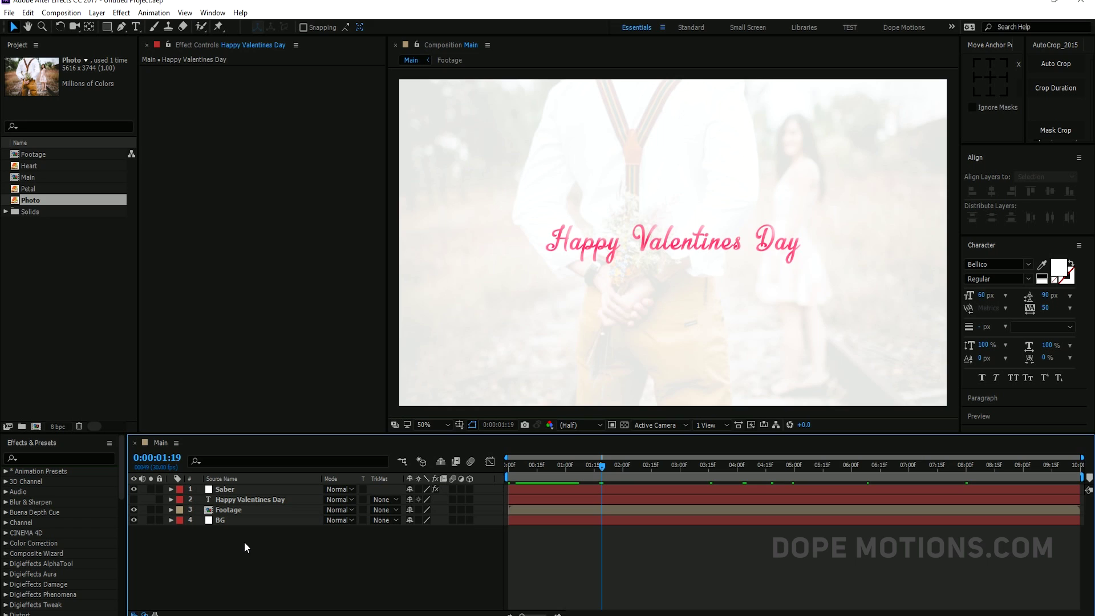
# Create a new solid layer named 'Particles', fixing the typo in its name
pyautogui.hotkey('ctrl', 'y')
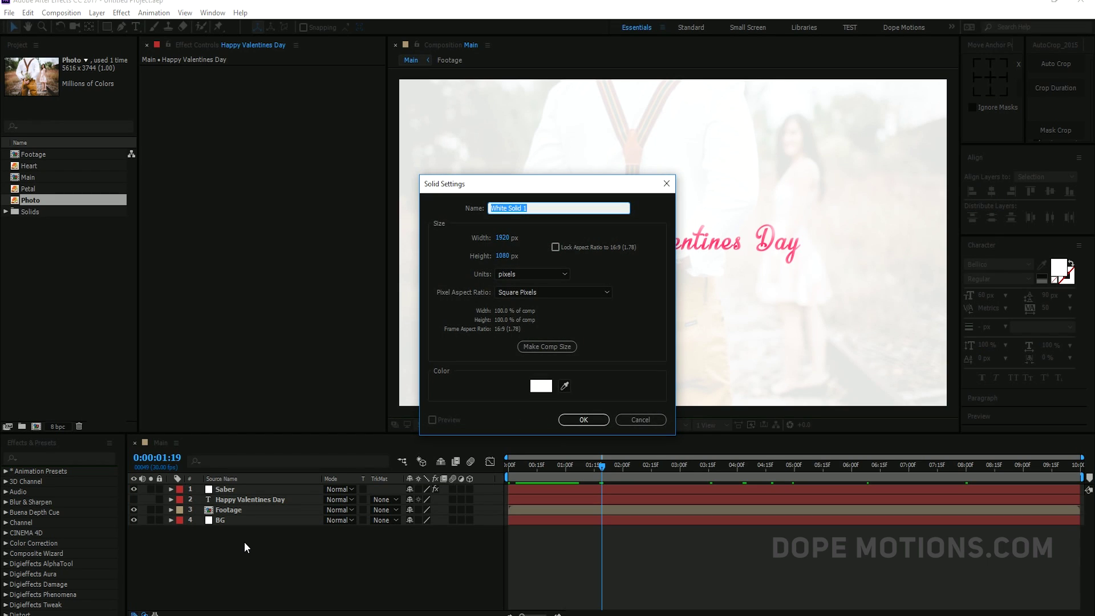
pyautogui.write('PArticles')
pyautogui.press('Home')
pyautogui.press('Right')
pyautogui.press('Delete')
pyautogui.write('a')
pyautogui.click(563, 422)
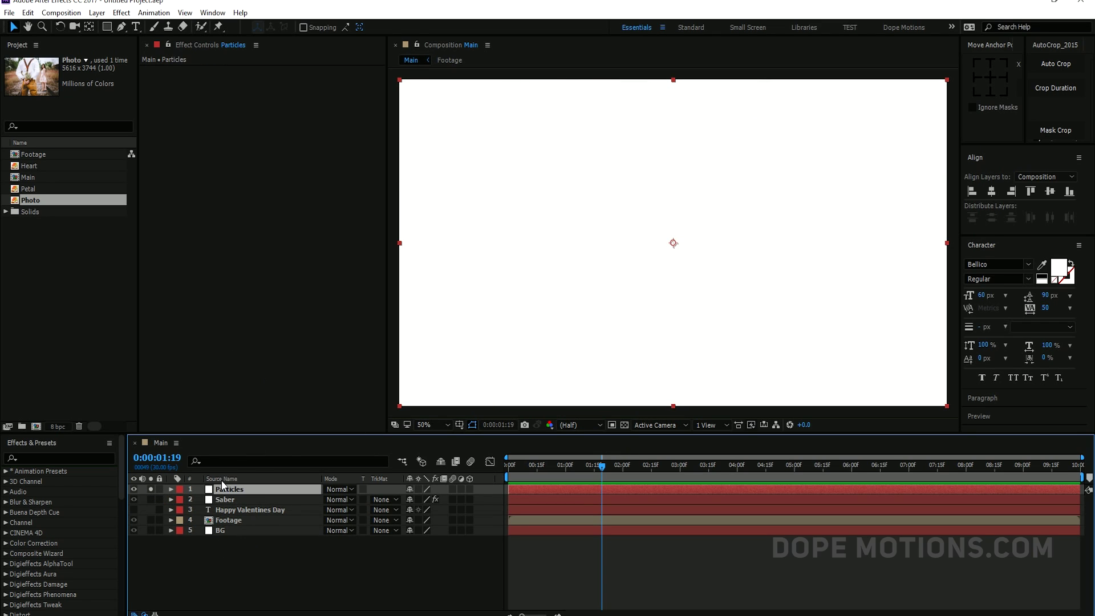
# Apply Trapcode Particular to the solid via a 'parti' effect search and scrub to watch particles
pyautogui.hotkey('ctrl', 'space')
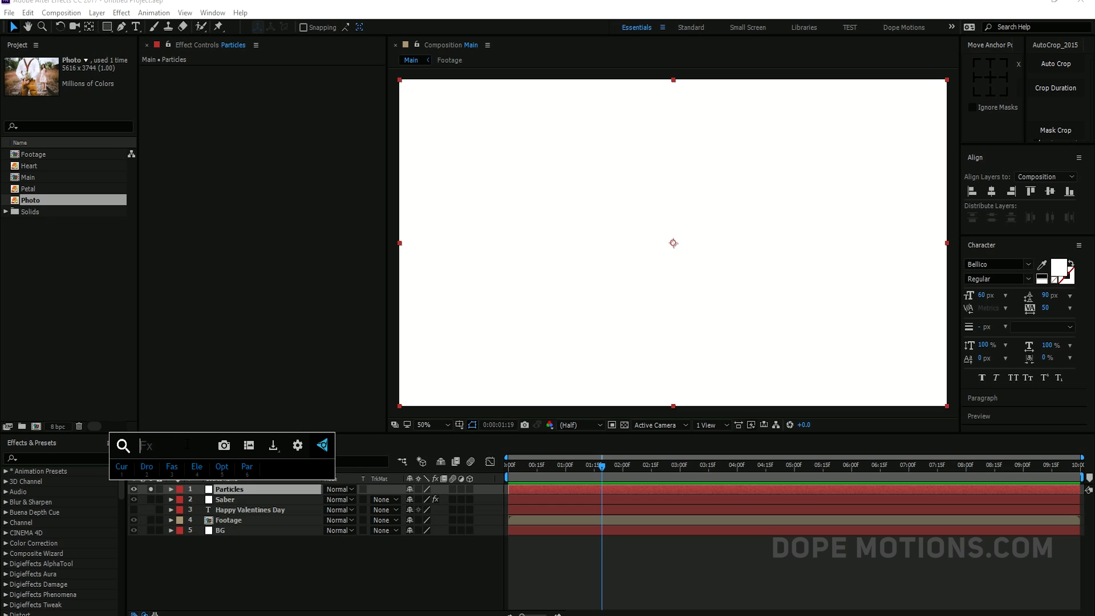
pyautogui.write('parti')
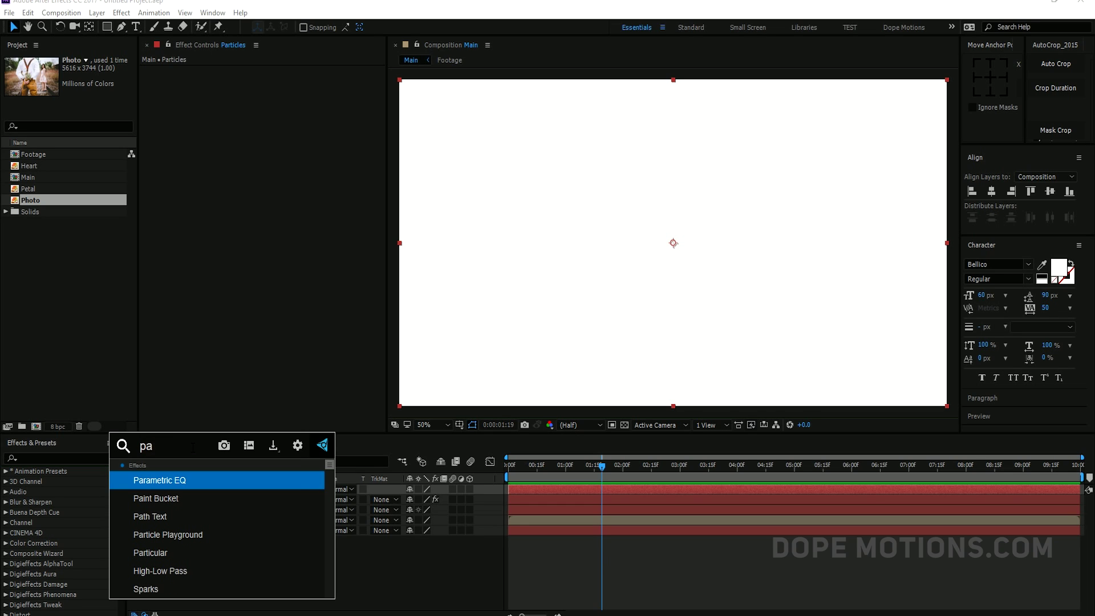
pyautogui.click(162, 501)
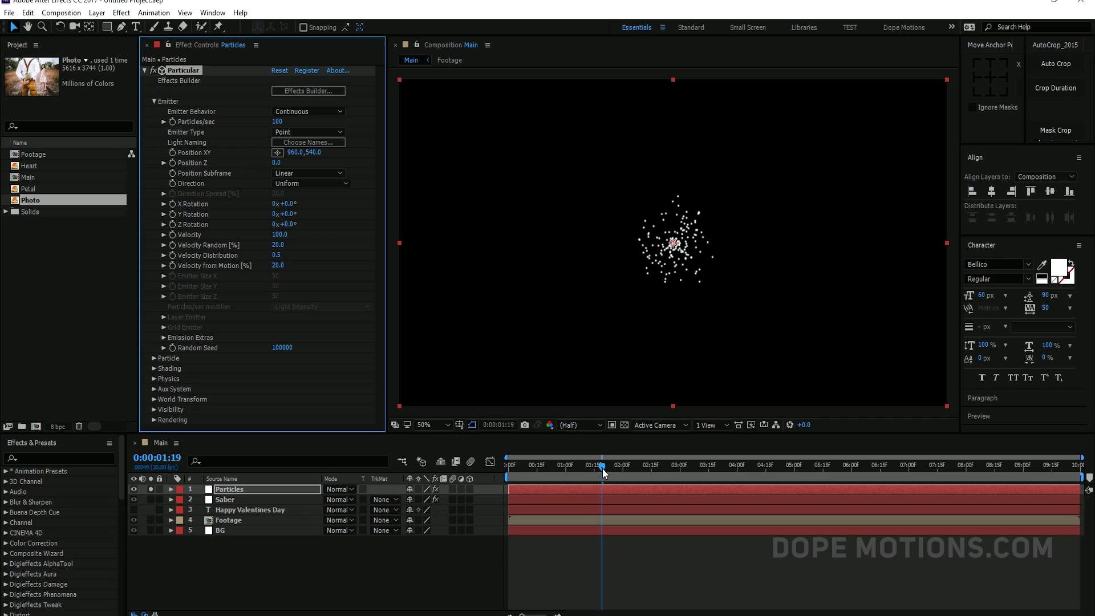
pyautogui.moveTo(602, 468); pyautogui.dragTo(695, 471)
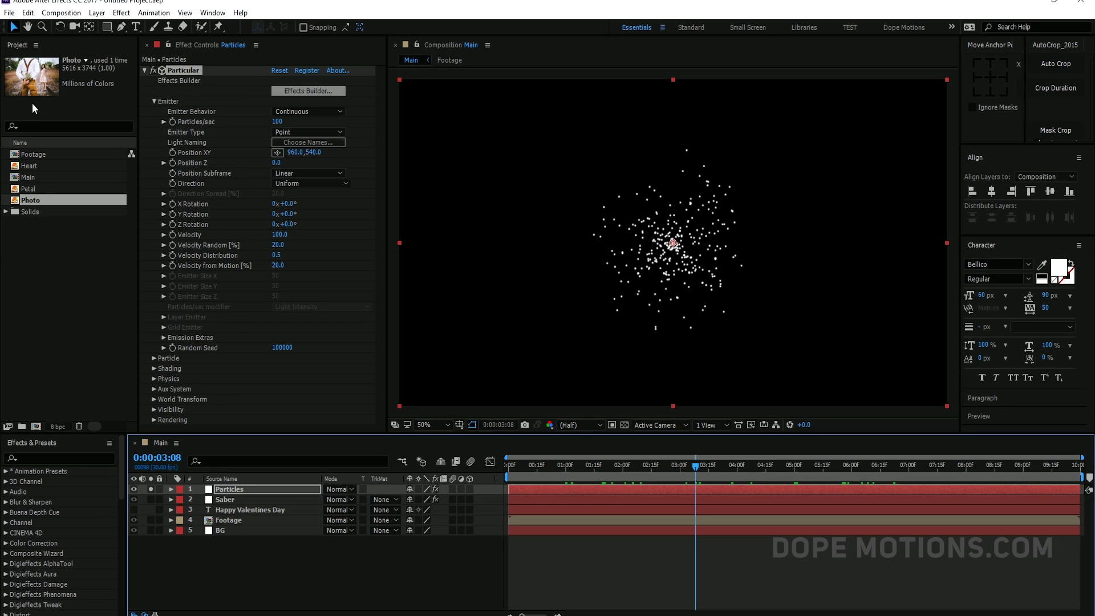
pyautogui.click(11, 227)
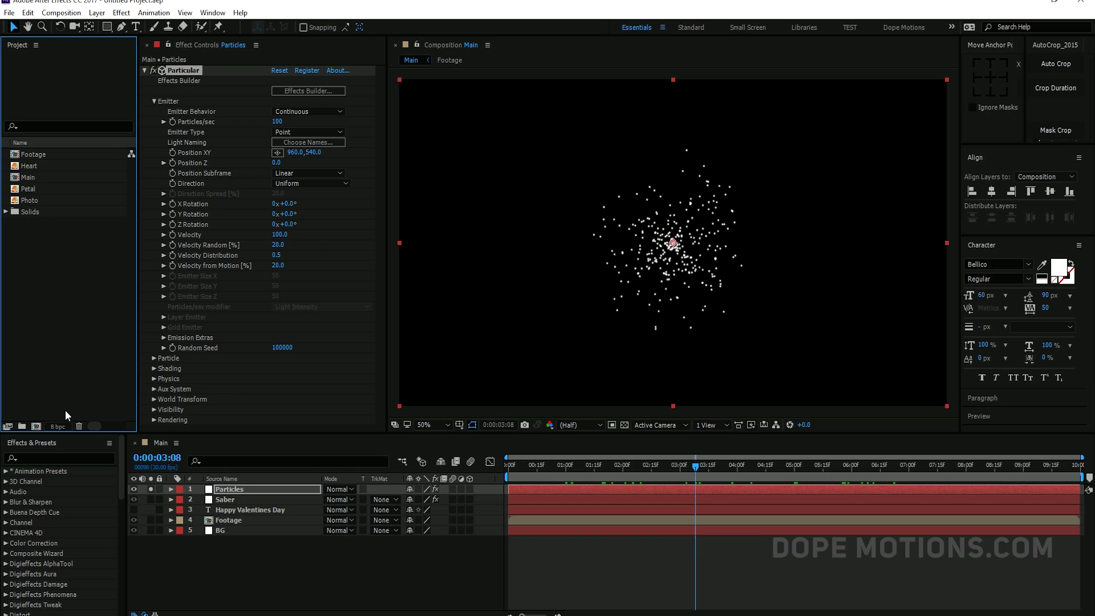
# Create a new 300 × 300 composition named 'Texture'
pyautogui.click(36, 426)
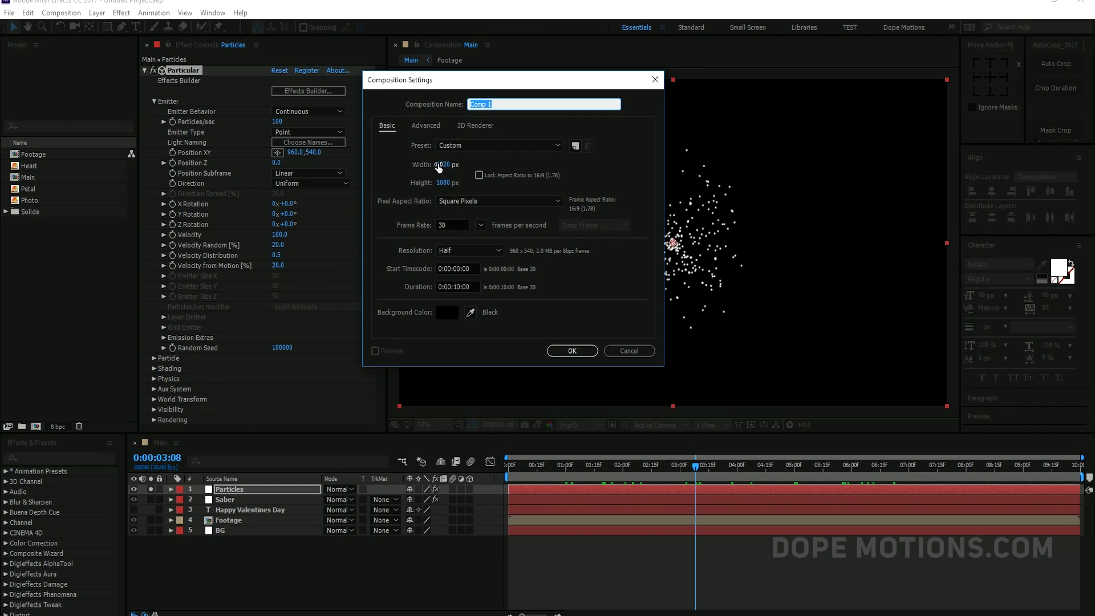
pyautogui.click(439, 165)
pyautogui.write('300')
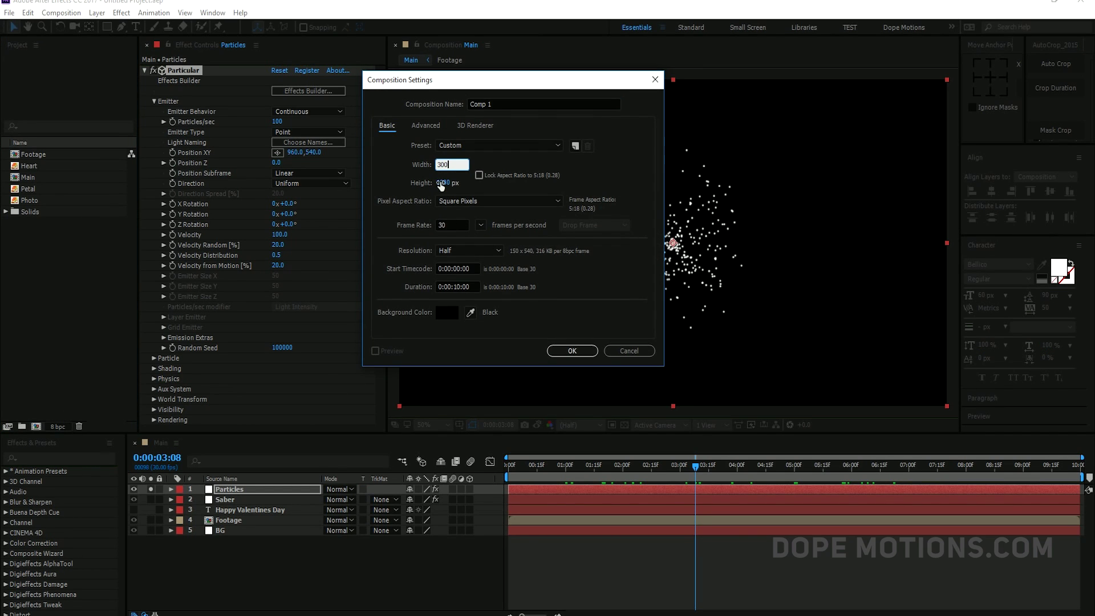
pyautogui.click(440, 183)
pyautogui.write('300')
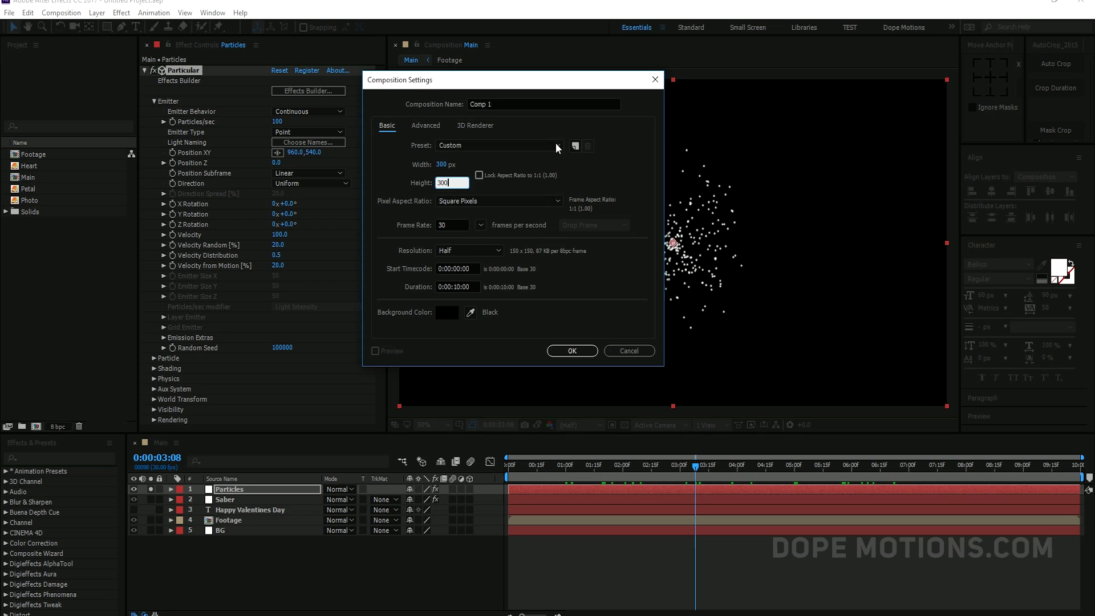
pyautogui.click(497, 104)
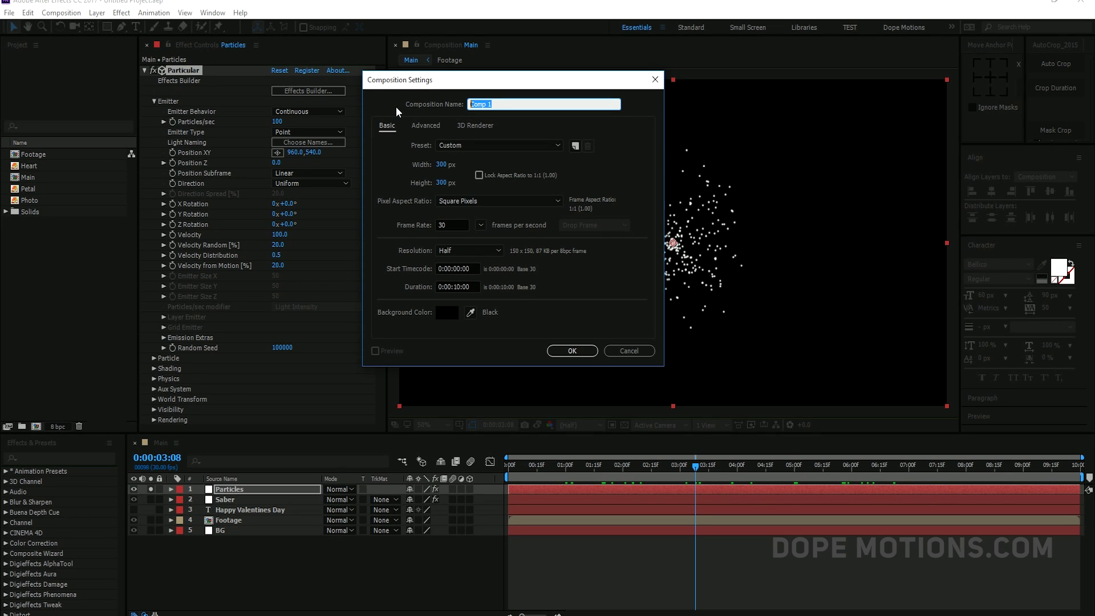
pyautogui.write('Texture')
pyautogui.click(573, 351)
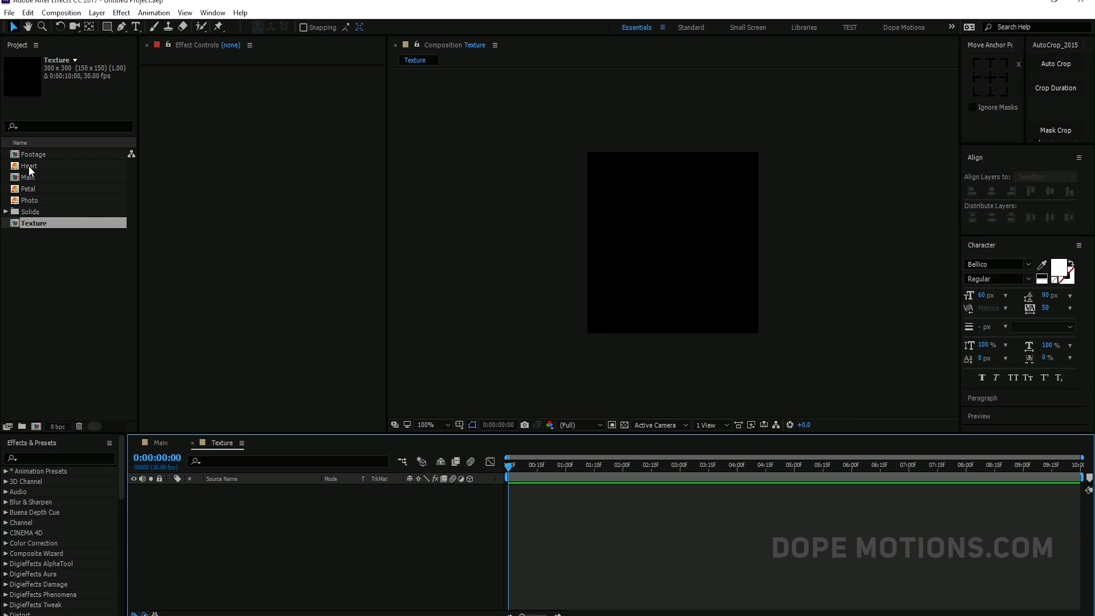
# Add the Heart image to Texture at 57% scale, ending it at 3 seconds
pyautogui.click(28, 166)
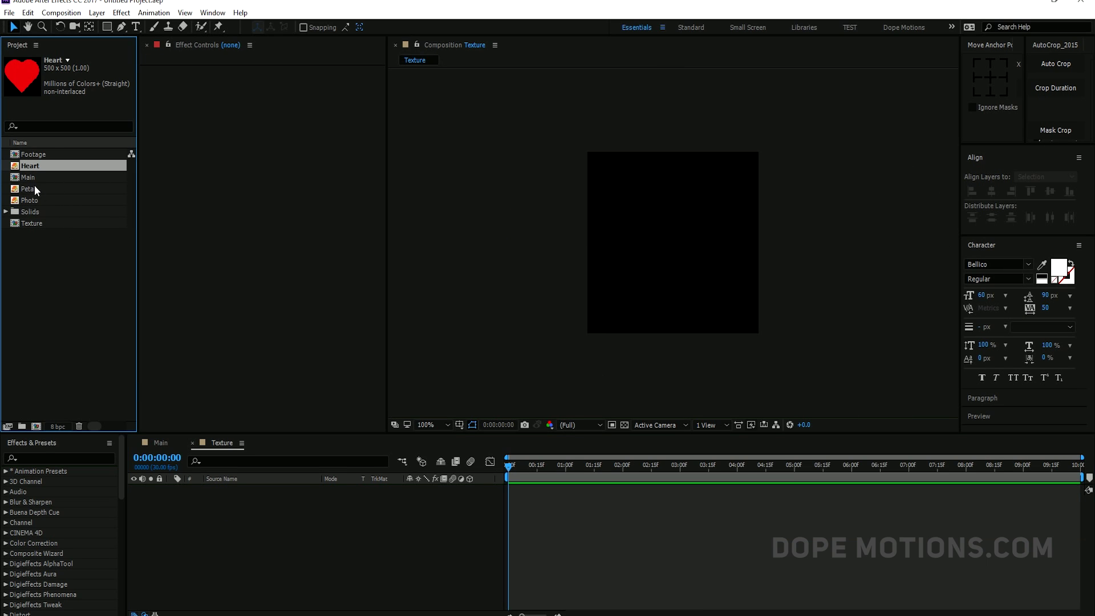
pyautogui.moveTo(29, 167); pyautogui.dragTo(193, 498)
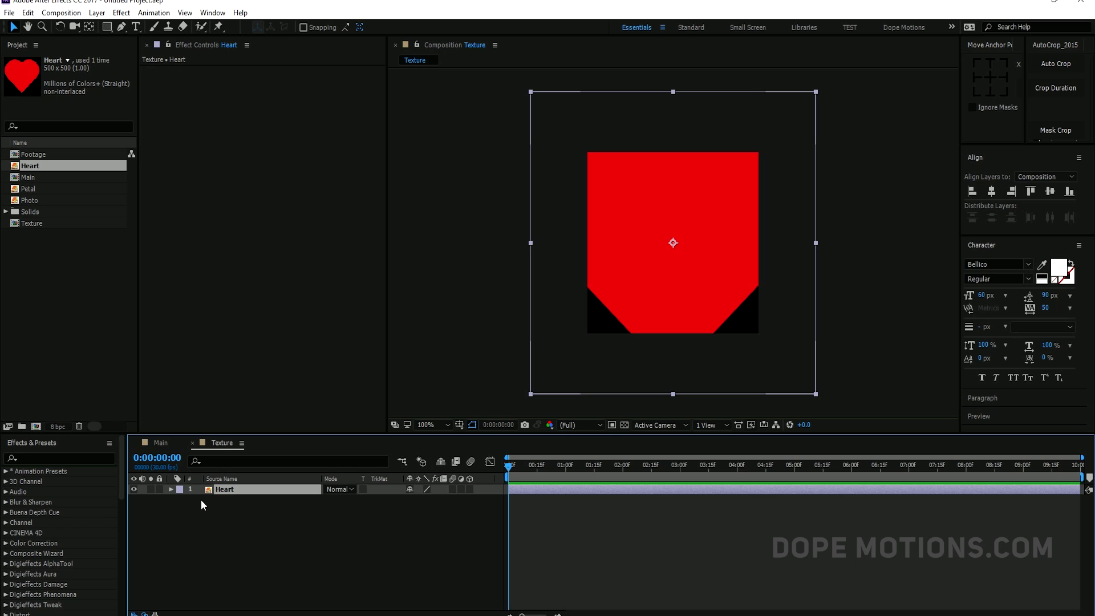
pyautogui.press('s')
pyautogui.moveTo(443, 506); pyautogui.dragTo(421, 505)
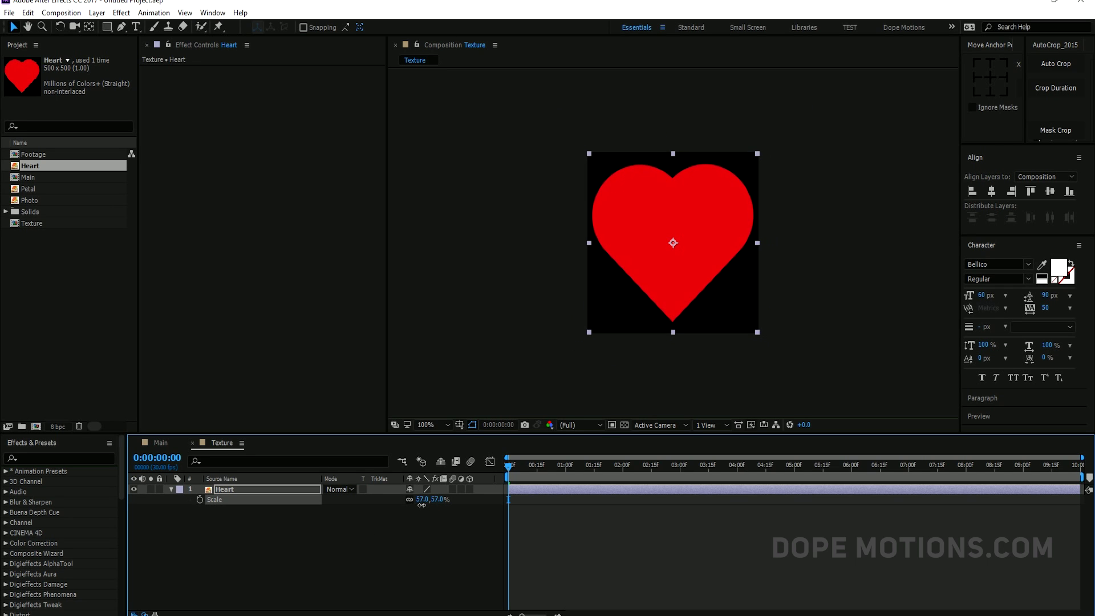
pyautogui.click(377, 538)
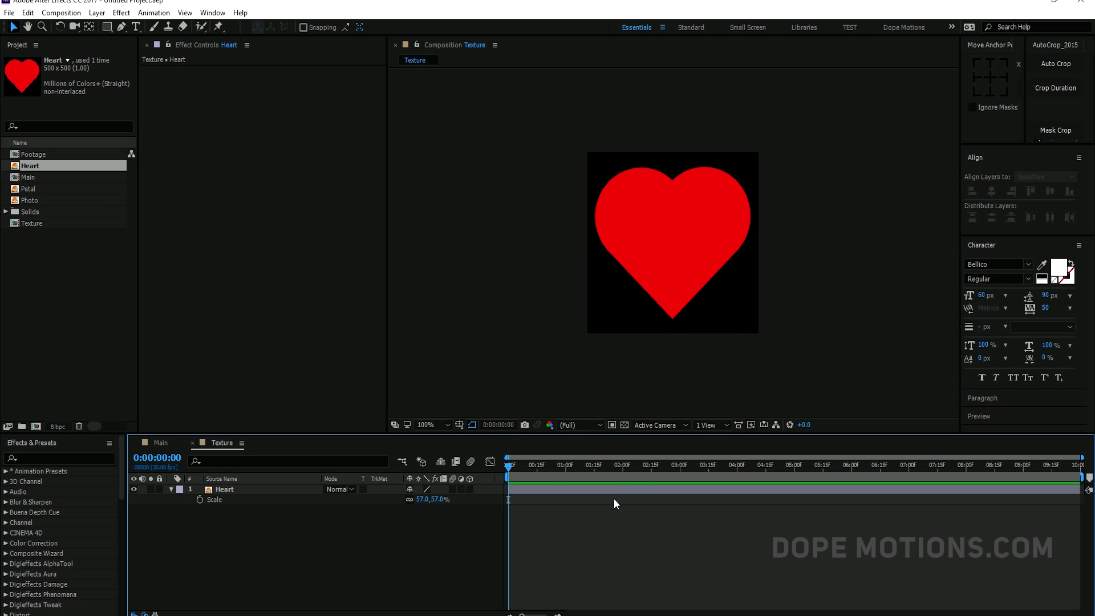
pyautogui.click(680, 465)
pyautogui.click(686, 489)
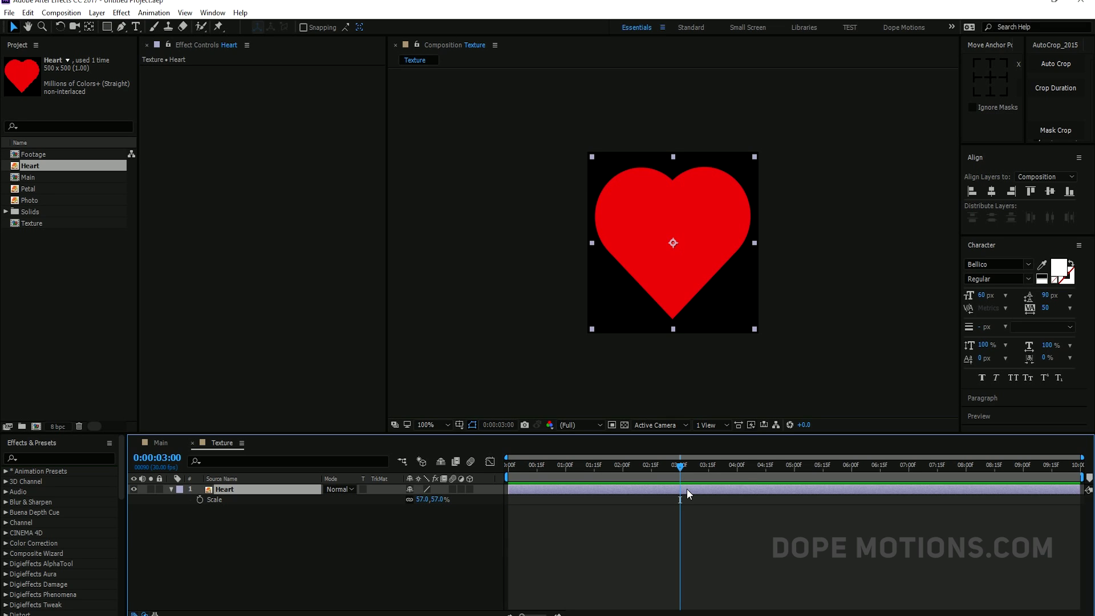
pyautogui.hotkey('alt', ']')
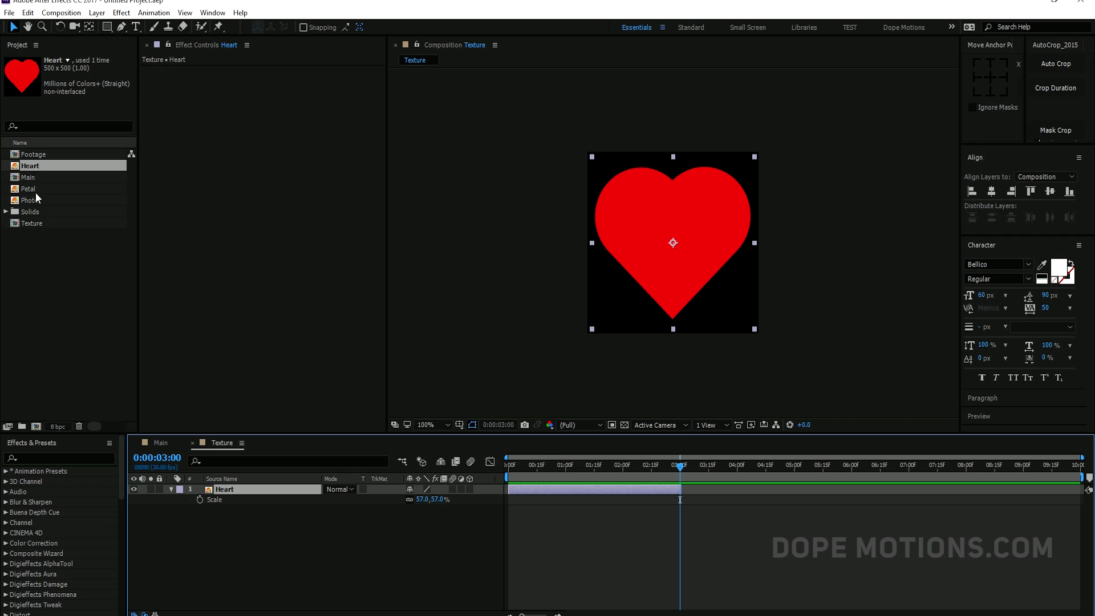
# Add the Petal image at 74% scale, running from 3:00 to 6:00
pyautogui.moveTo(30, 189); pyautogui.dragTo(258, 489)
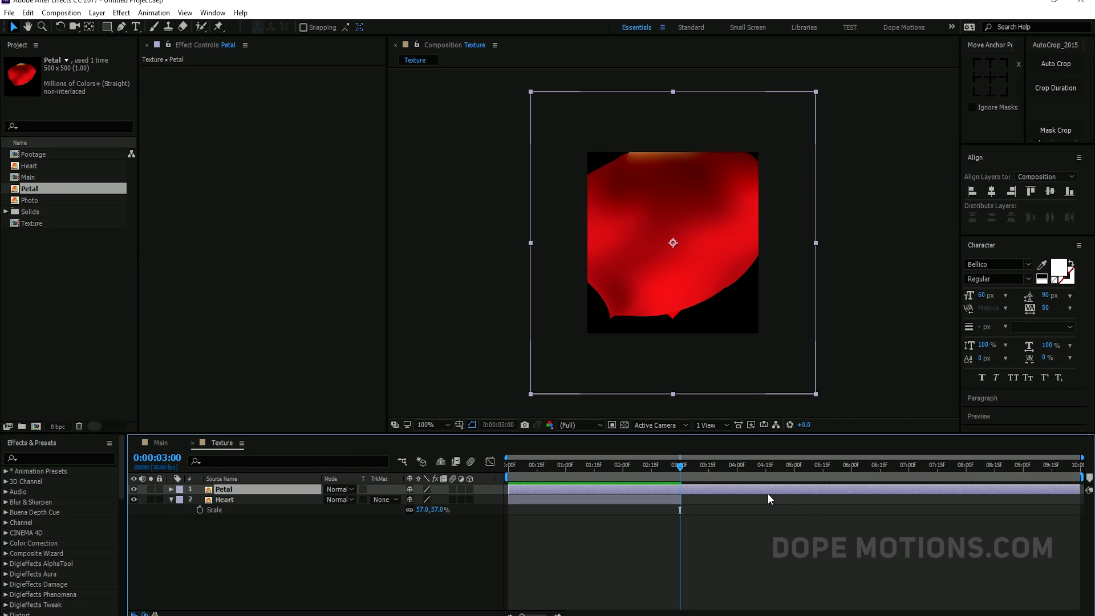
pyautogui.press('s')
pyautogui.moveTo(438, 500); pyautogui.dragTo(429, 500)
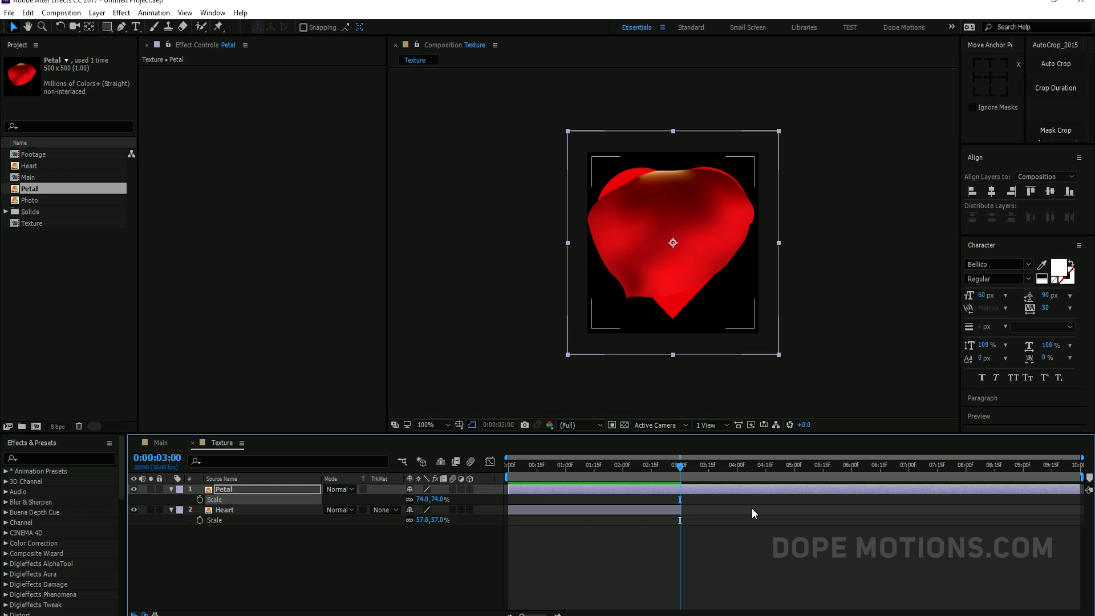
pyautogui.hotkey('alt', '[')
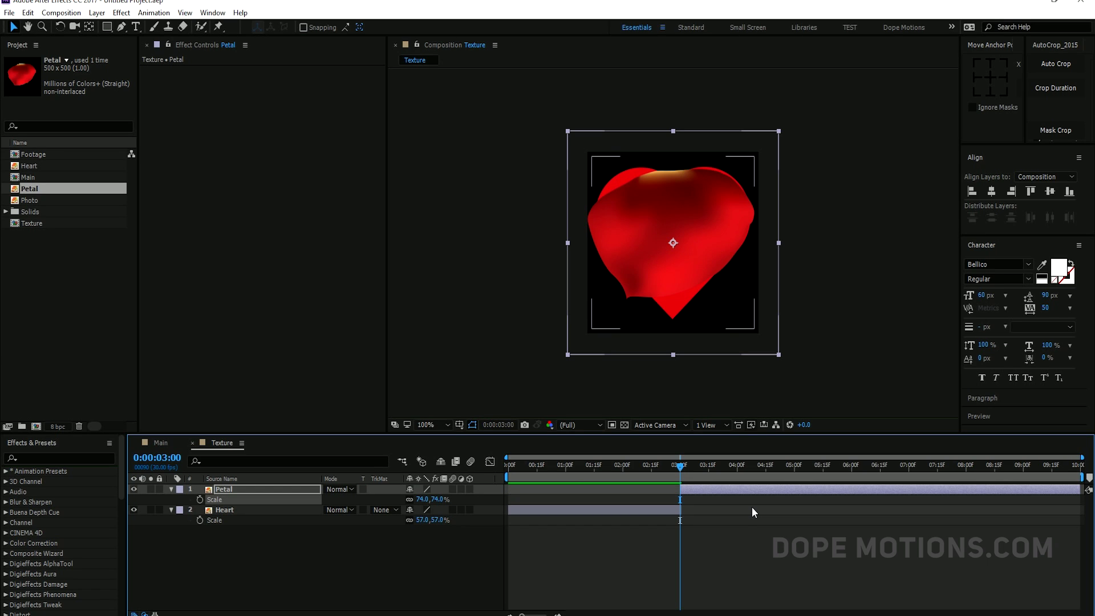
pyautogui.scroll(5, 715, 492)
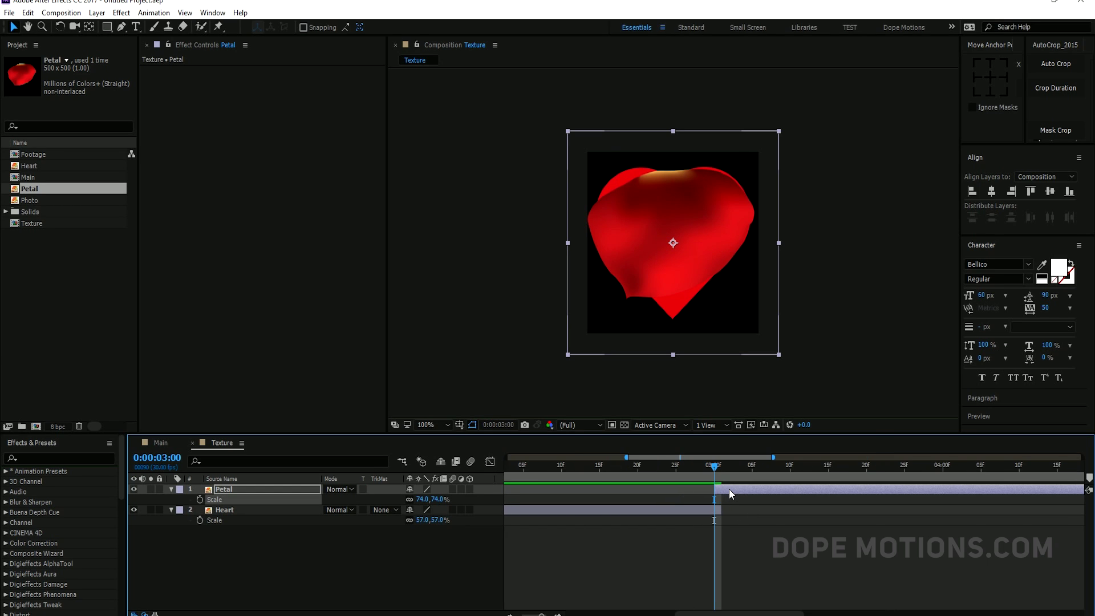
pyautogui.moveTo(728, 488); pyautogui.dragTo(851, 477)
pyautogui.scroll(-5, 736, 536)
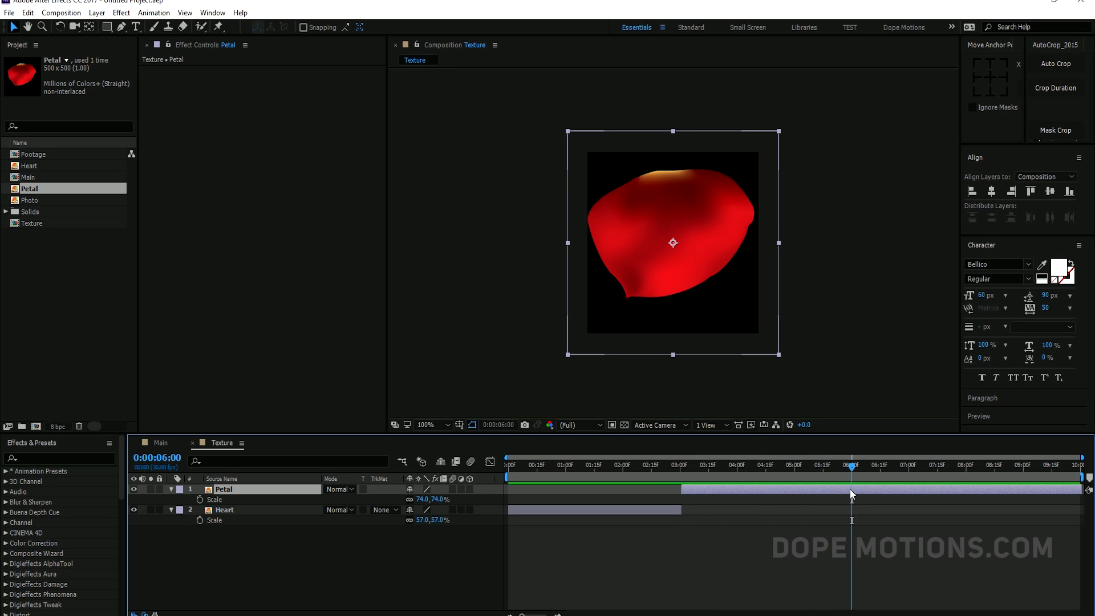
pyautogui.hotkey('alt', ']')
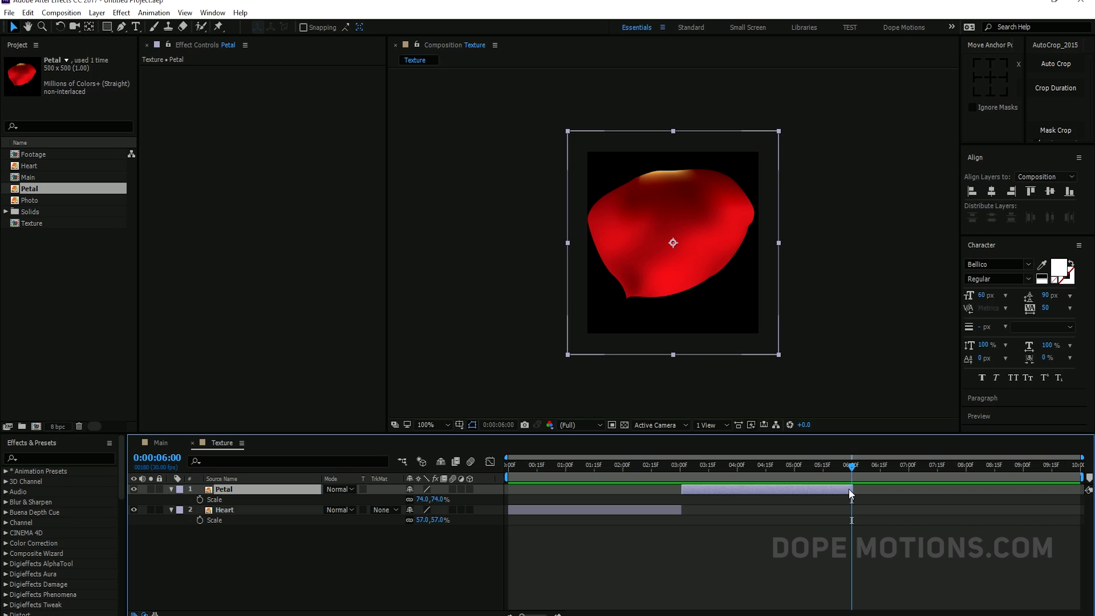
pyautogui.hotkey('ctrl', 'a')
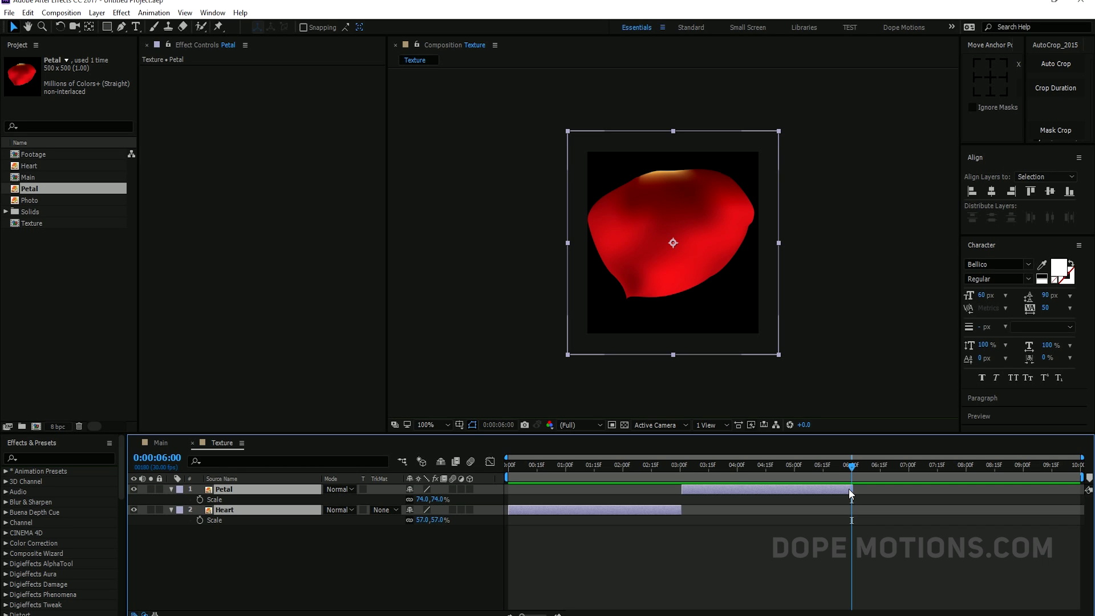
# Hide the Scale properties, return to the Main composition and resize the panels
pyautogui.press('s')
pyautogui.click(344, 523)
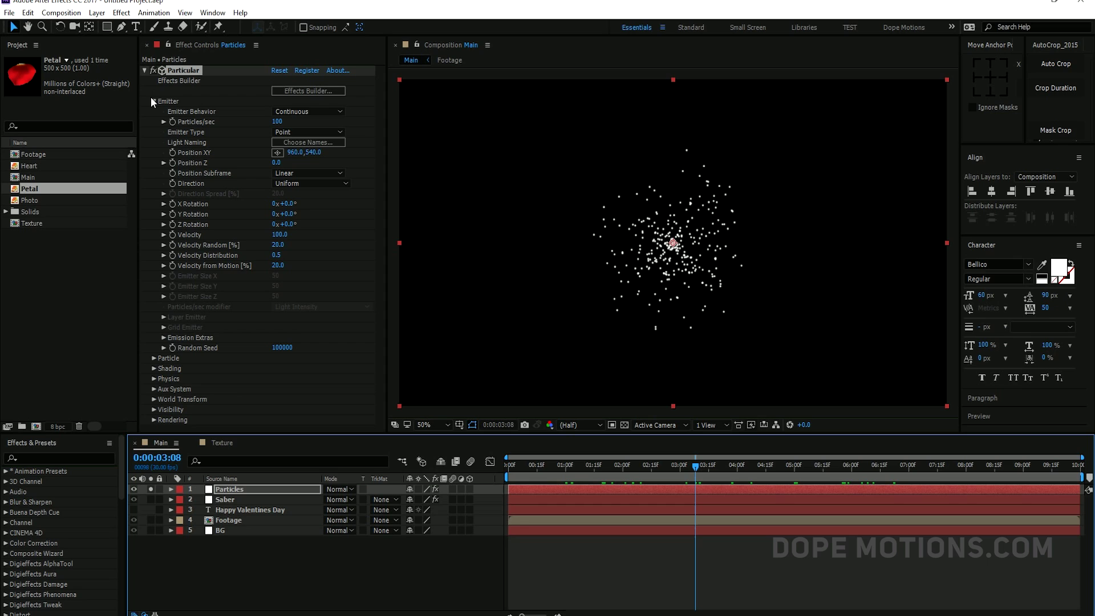
pyautogui.moveTo(389, 297); pyautogui.dragTo(421, 297)
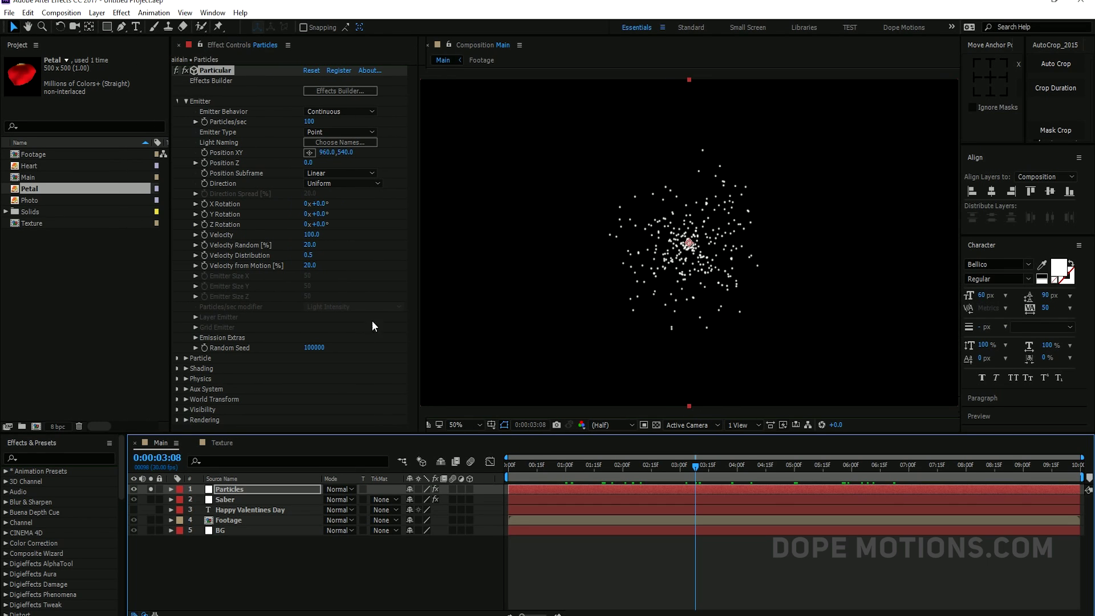
pyautogui.moveTo(172, 289); pyautogui.dragTo(141, 289)
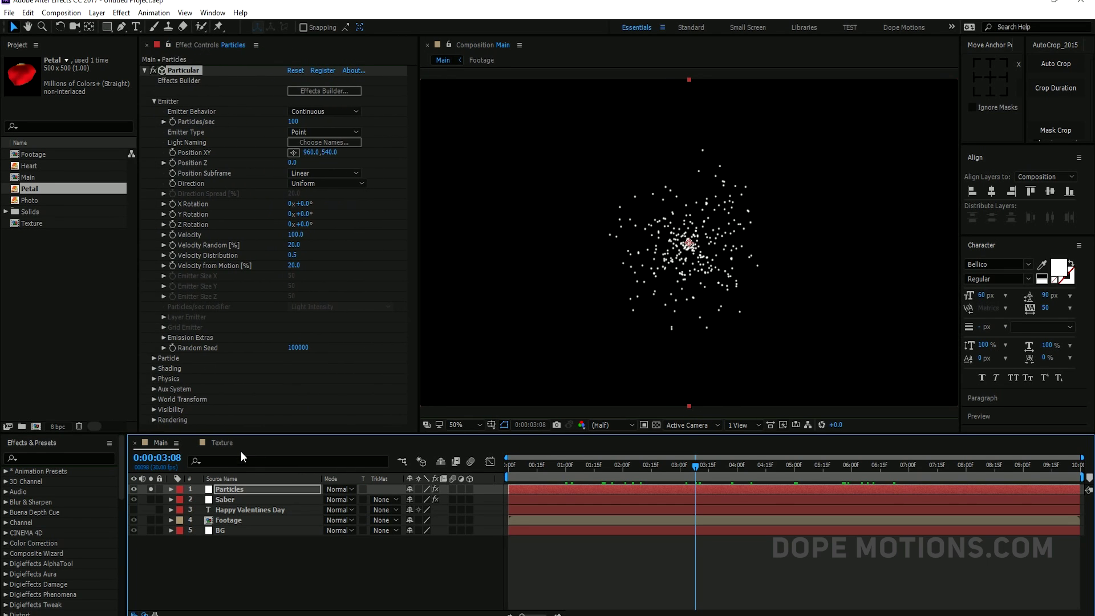
pyautogui.moveTo(244, 434); pyautogui.dragTo(248, 448)
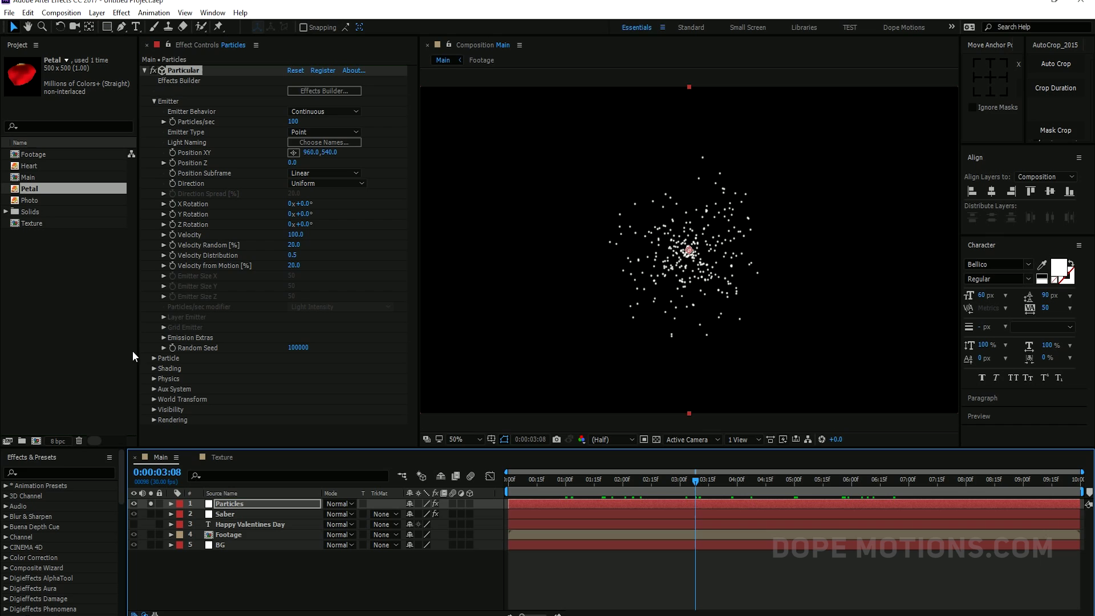
# Set Particular's Particle Type to Sprite
pyautogui.click(153, 358)
pyautogui.scroll(-4, 308, 319)
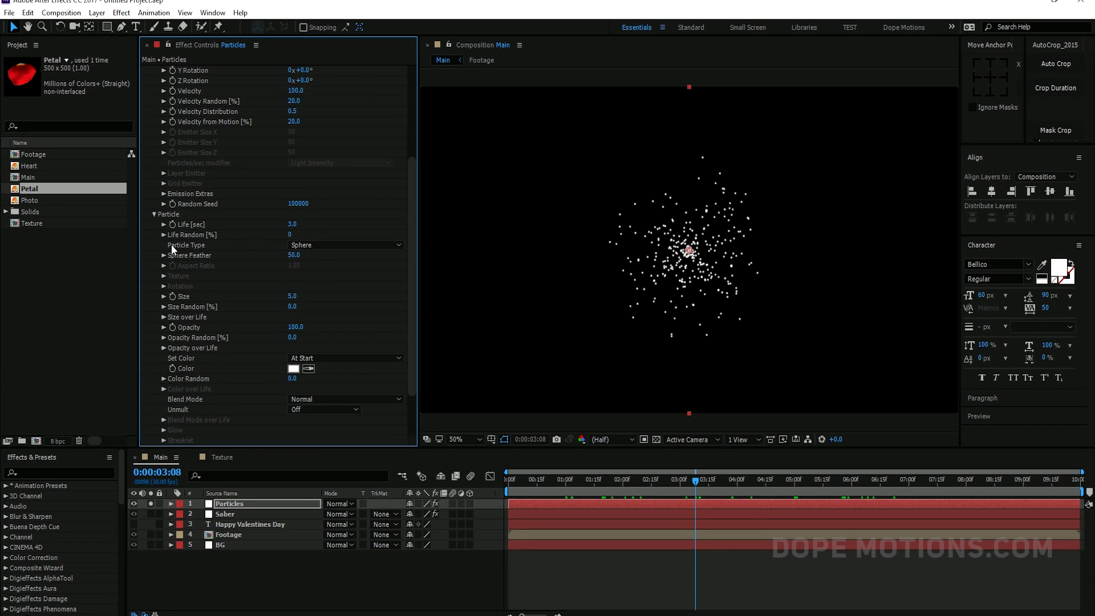
pyautogui.click(319, 244)
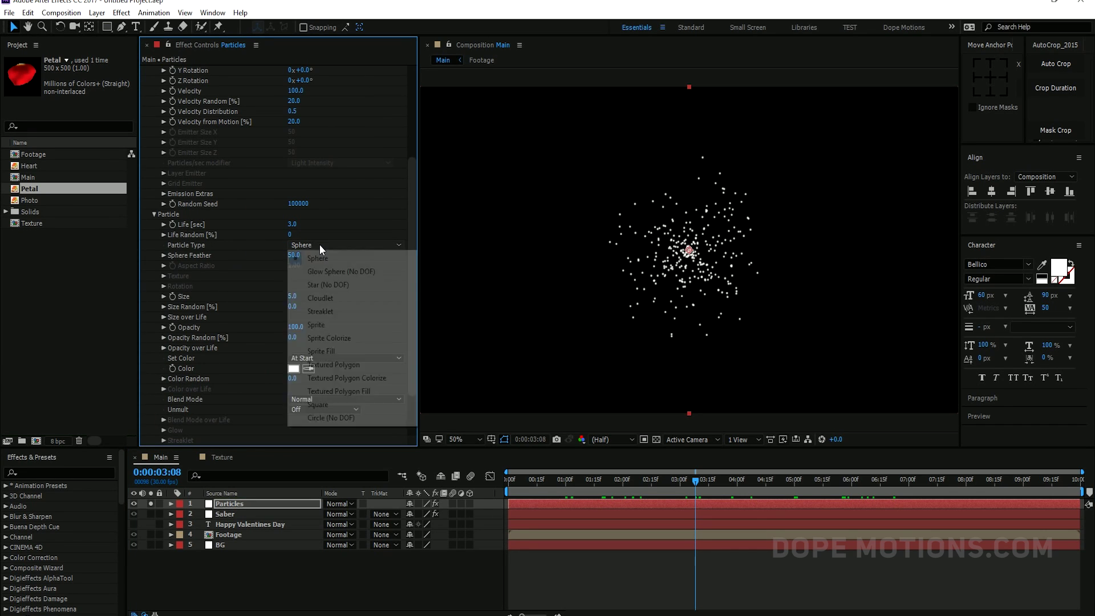
pyautogui.click(349, 326)
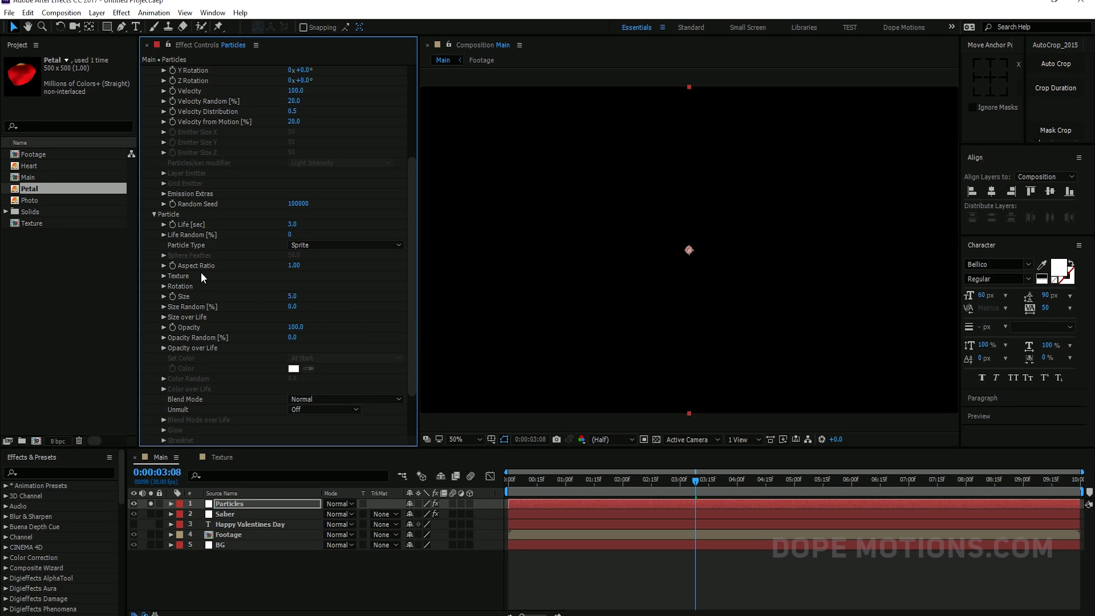
pyautogui.click(164, 276)
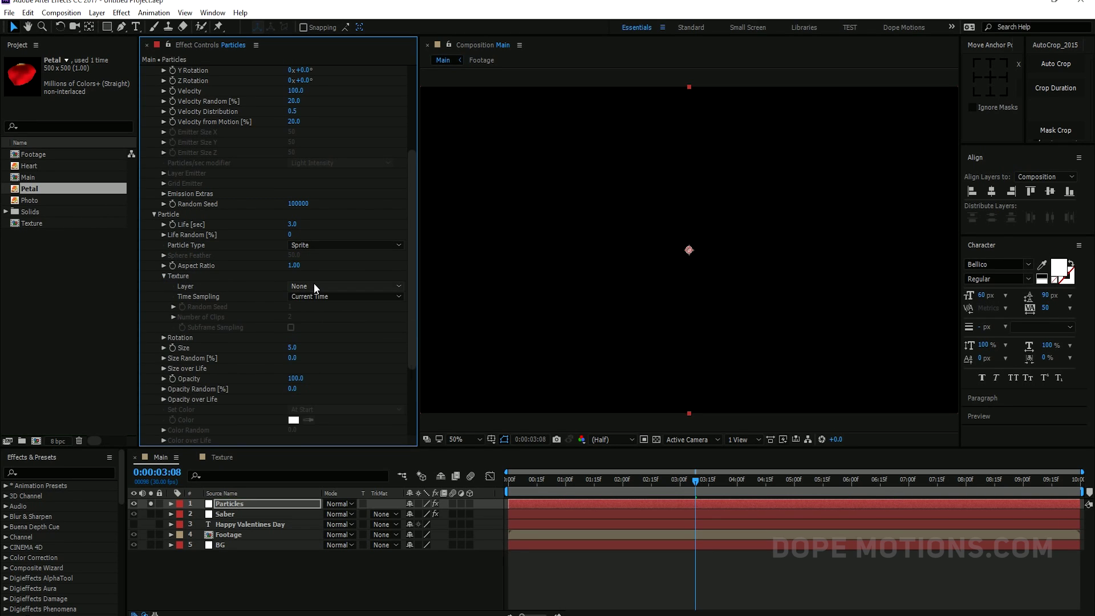
pyautogui.click(314, 285)
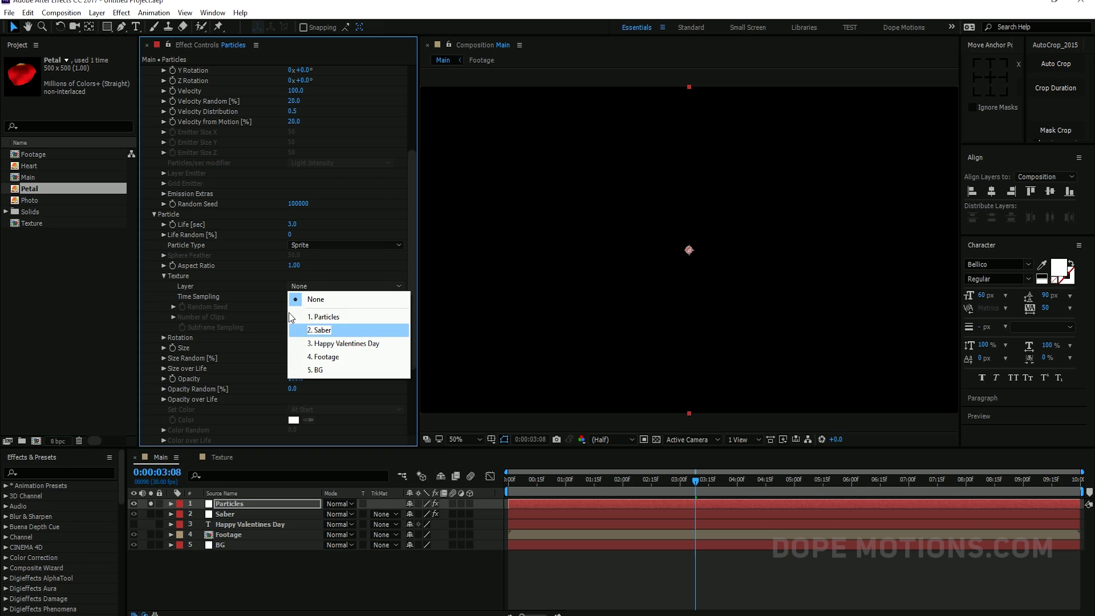
pyautogui.click(39, 277)
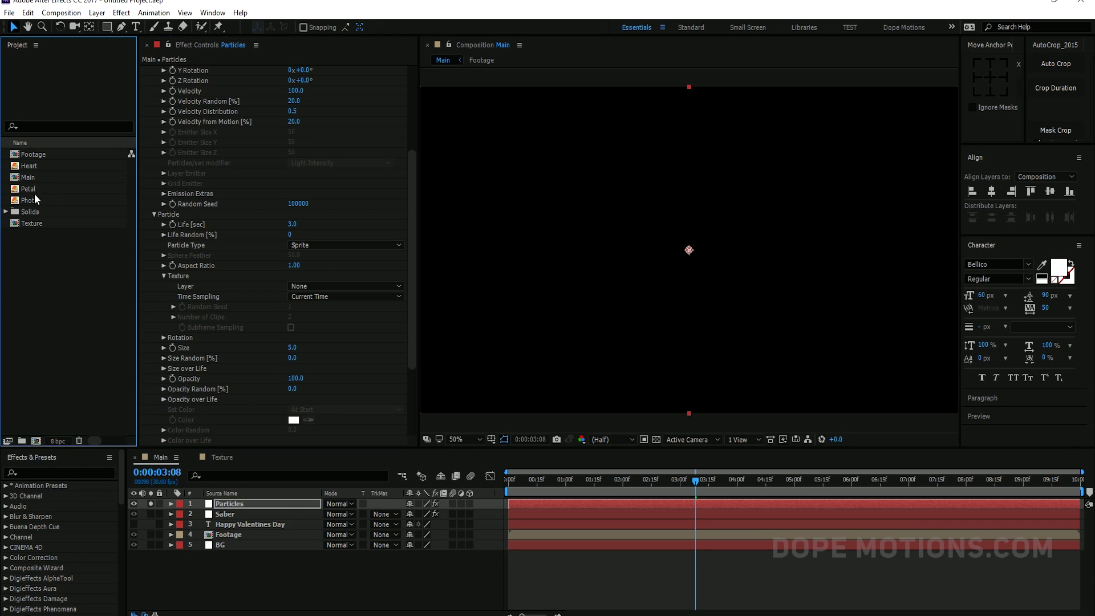
# Add the Texture composition to Main as a hidden layer
pyautogui.moveTo(32, 223); pyautogui.dragTo(237, 546)
pyautogui.click(151, 555)
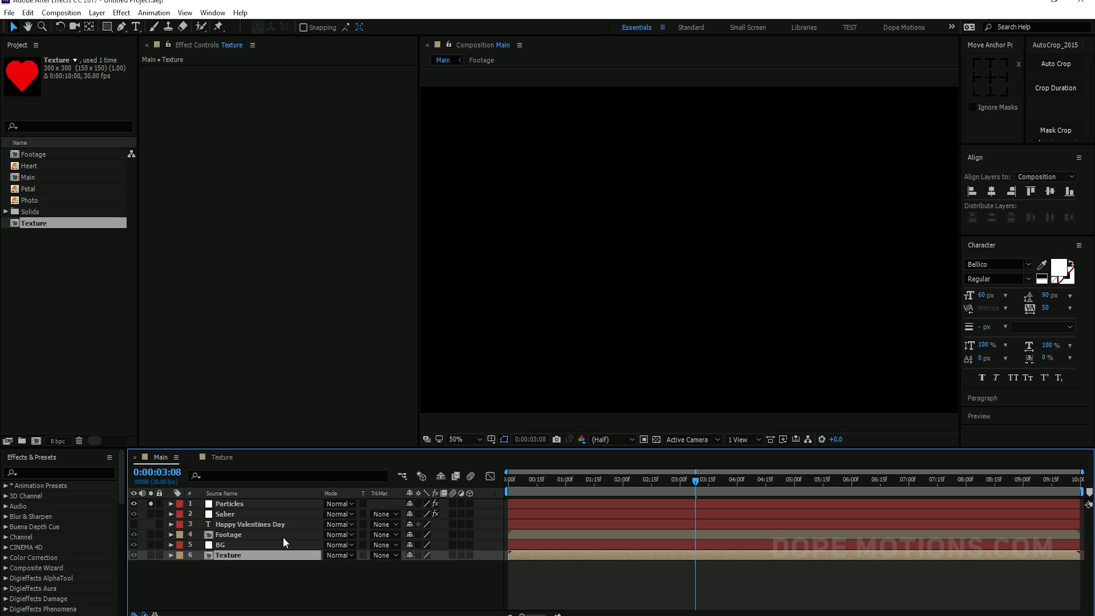
pyautogui.click(134, 555)
# Use the Texture layer as the sprite texture with Random – Still Frame time sampling
pyautogui.click(234, 504)
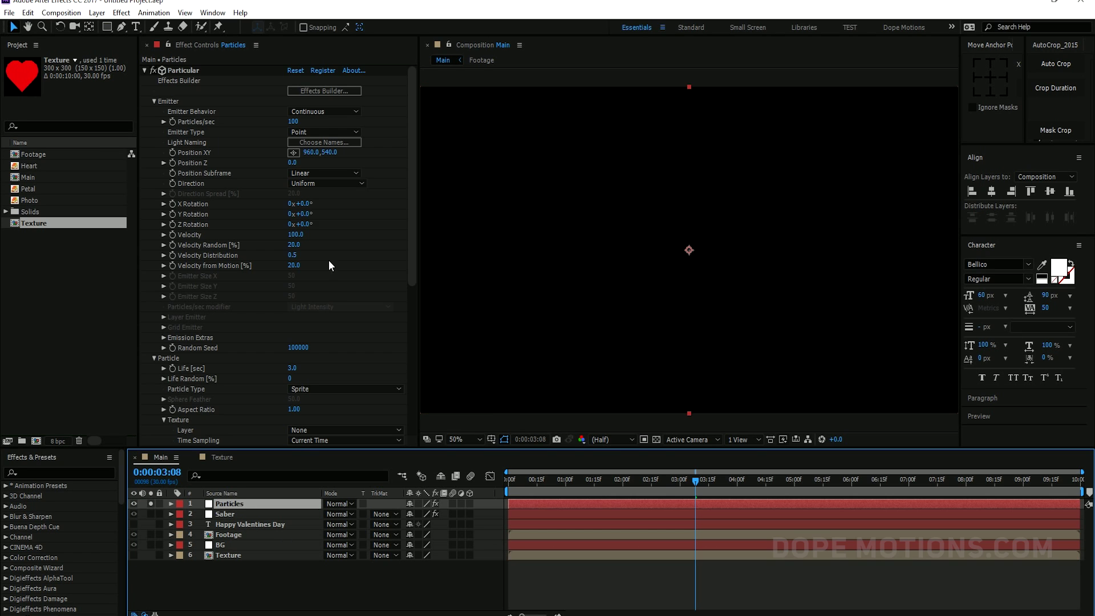
pyautogui.scroll(-3, 329, 389)
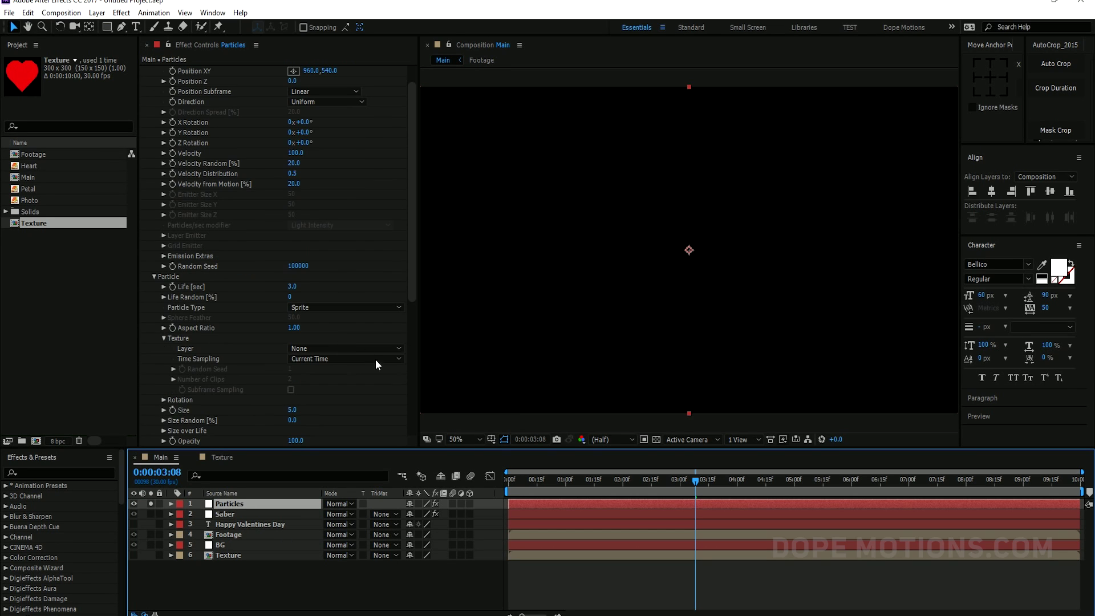
pyautogui.click(307, 350)
pyautogui.click(331, 449)
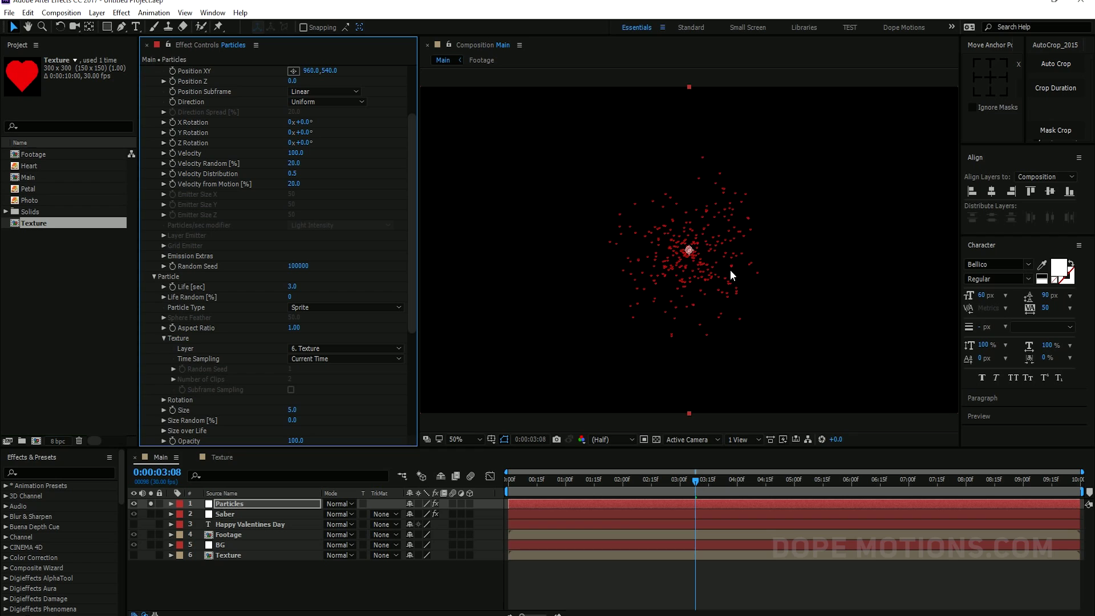
pyautogui.click(296, 359)
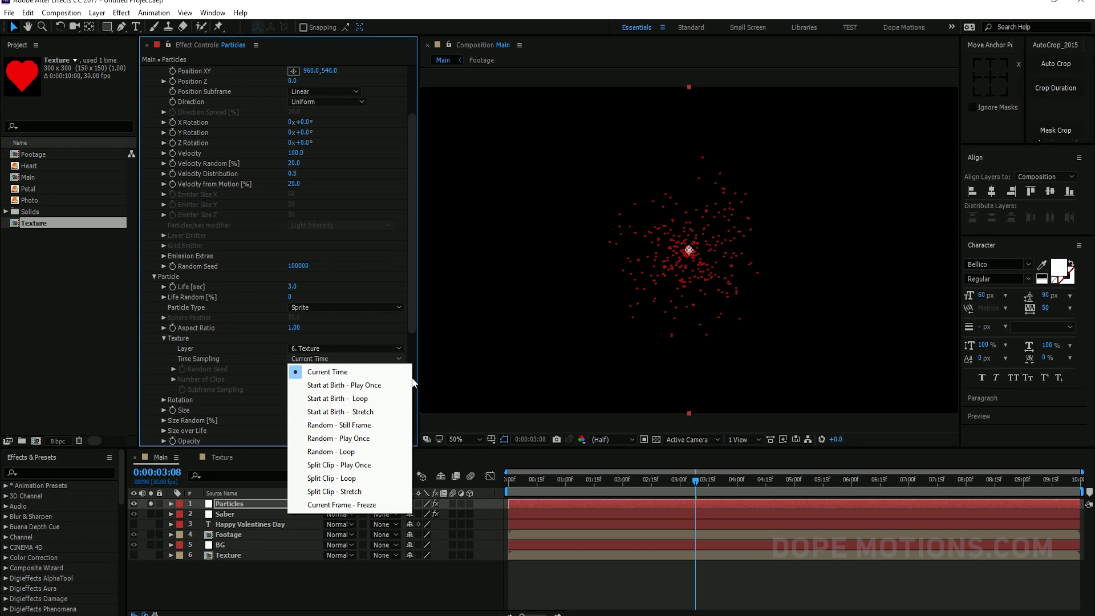
pyautogui.click(351, 425)
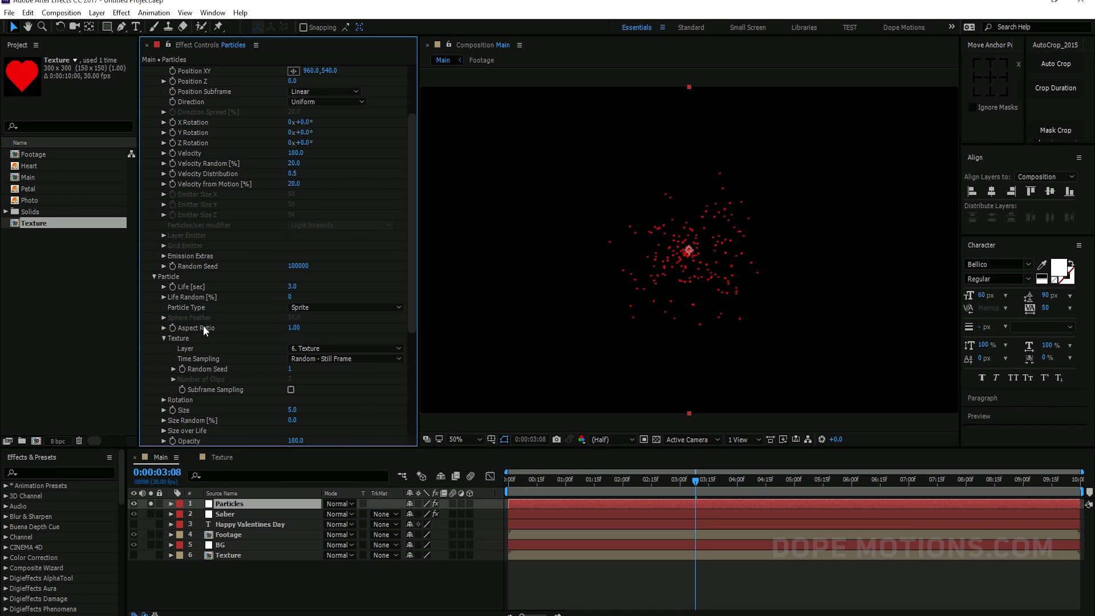
pyautogui.scroll(3, 168, 300)
pyautogui.click(152, 358)
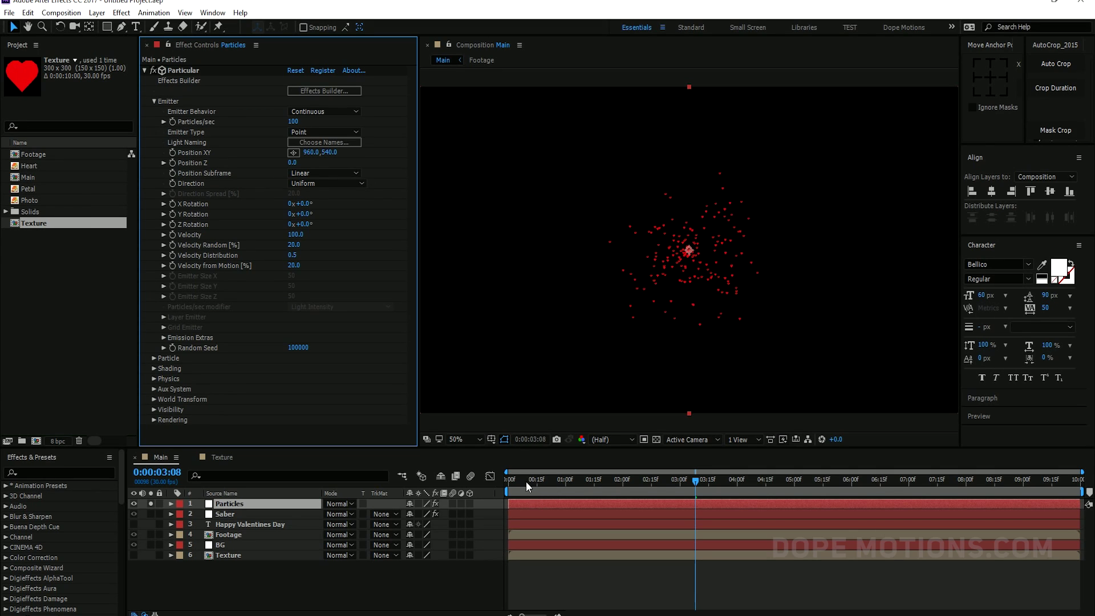
# Keyframe Particular's Particles/sec at 120 at the start of the composition
pyautogui.moveTo(526, 482); pyautogui.dragTo(484, 484)
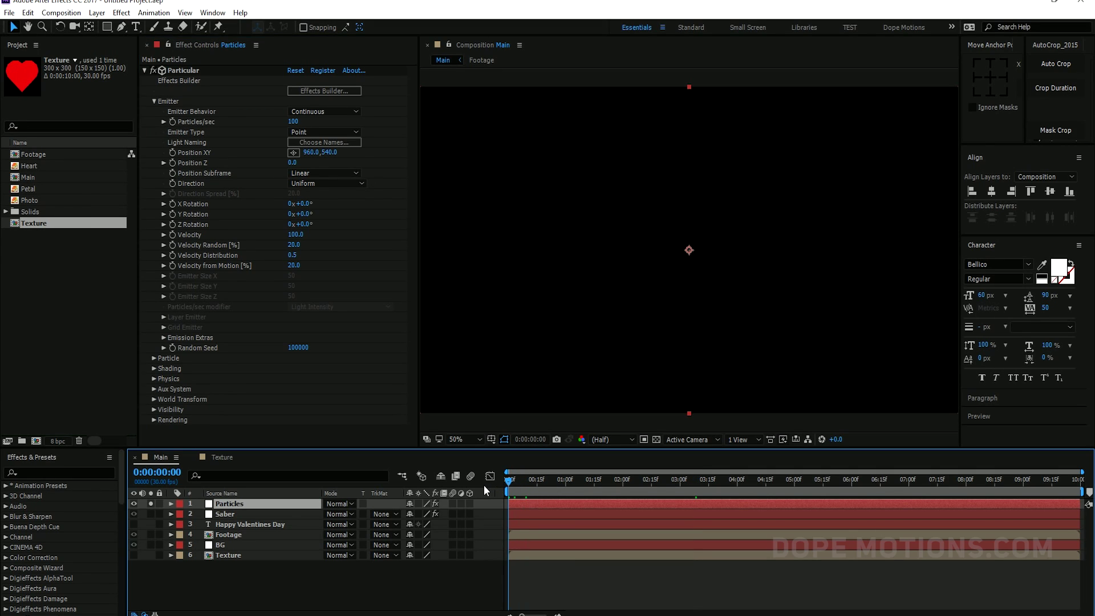
pyautogui.click(173, 121)
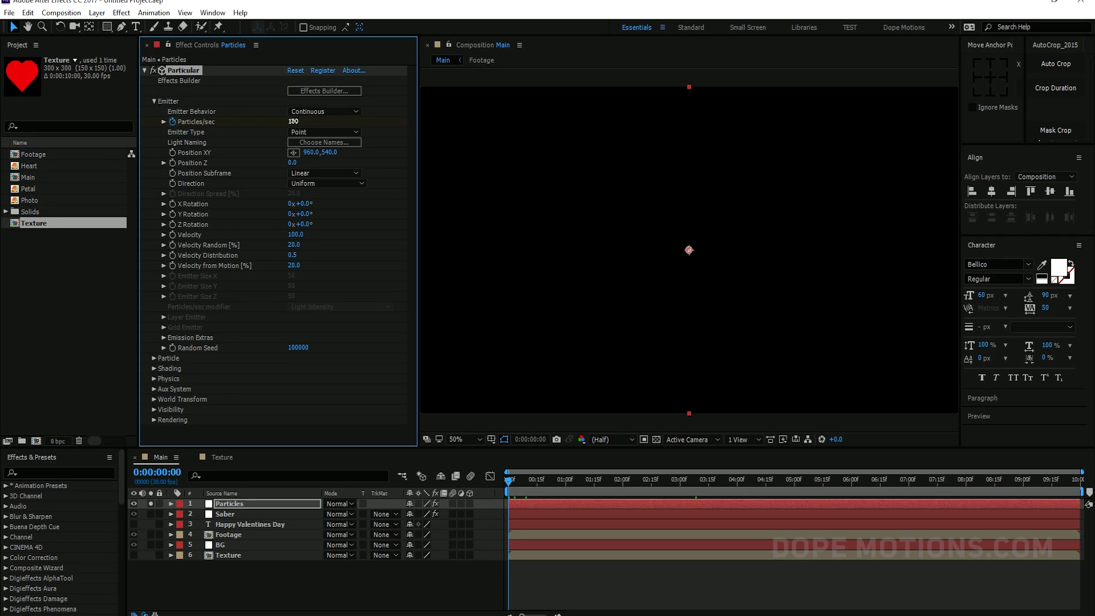
pyautogui.click(293, 121)
pyautogui.write('120')
pyautogui.click(374, 227)
# Set the first Particles/sec keyframe to Hold interpolation
pyautogui.click(248, 502)
pyautogui.press('u')
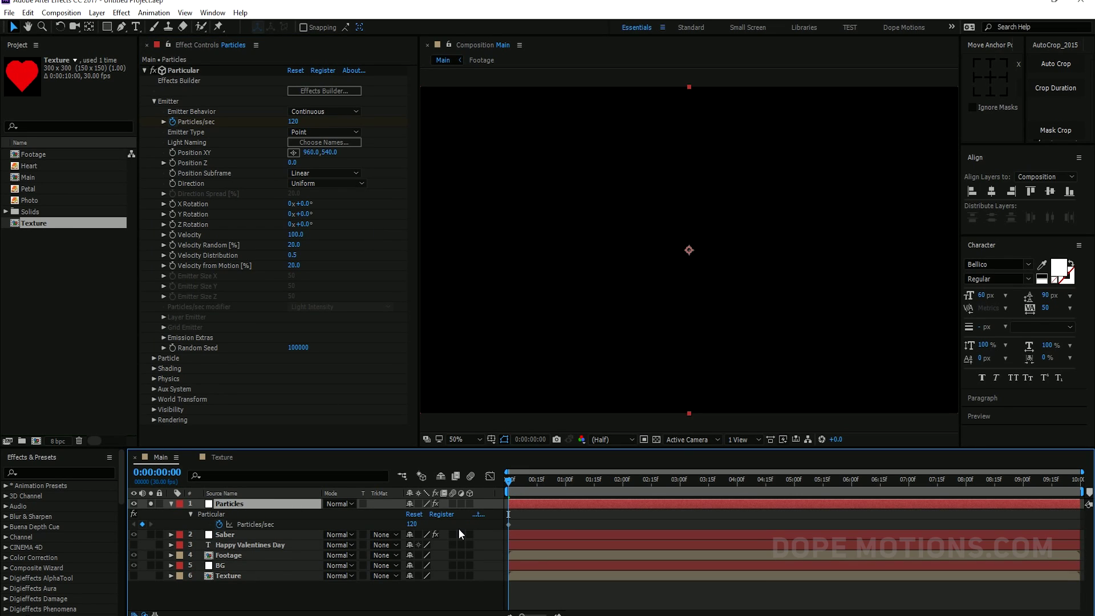
pyautogui.click(508, 524)
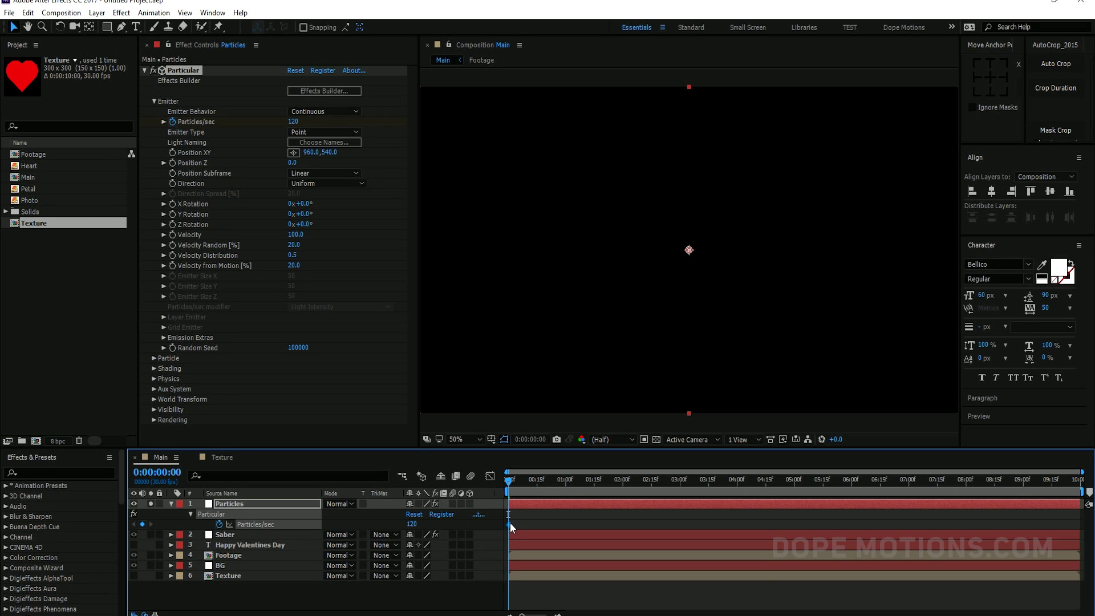
pyautogui.moveTo(509, 524)
pyautogui.rightClick(508, 523)
pyautogui.moveTo(553, 516)
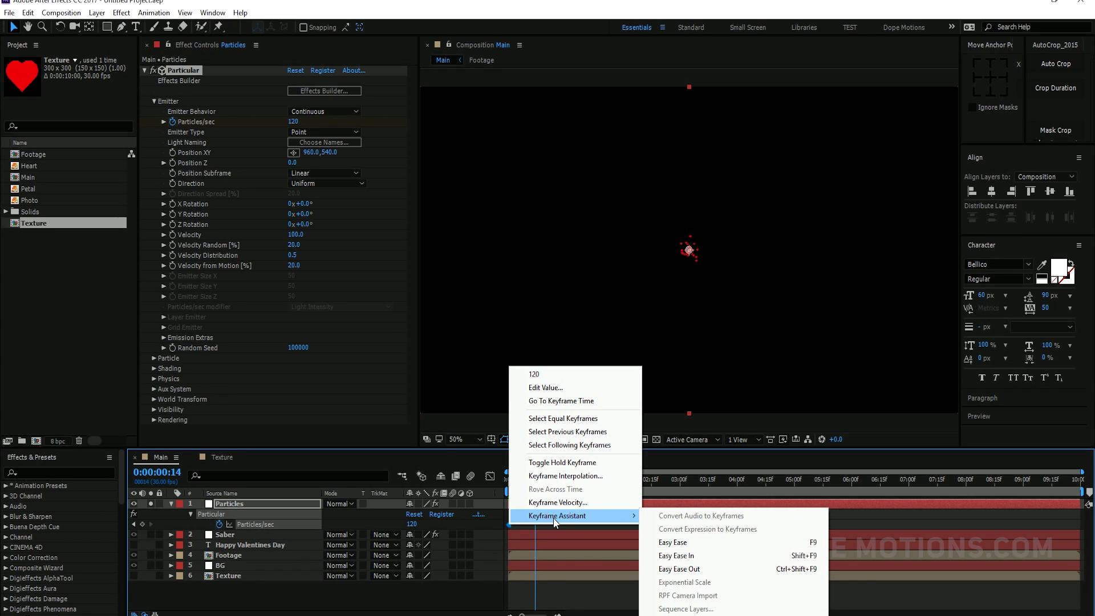
pyautogui.click(558, 477)
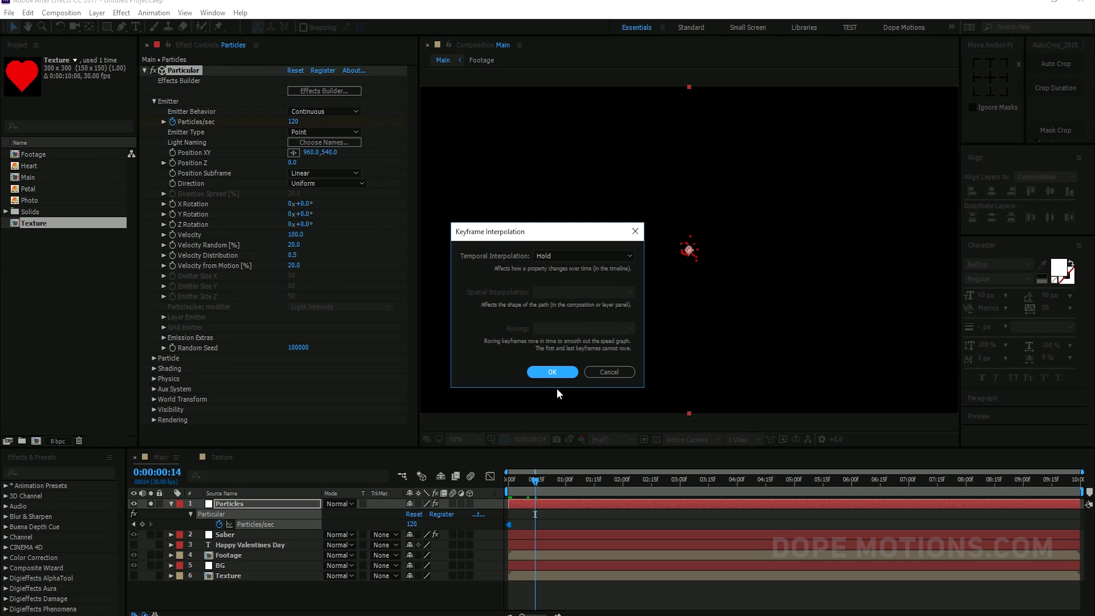
pyautogui.click(553, 374)
# Set Particles/sec to 0 at 2:00 and preview the animation
pyautogui.moveTo(539, 491); pyautogui.dragTo(624, 486)
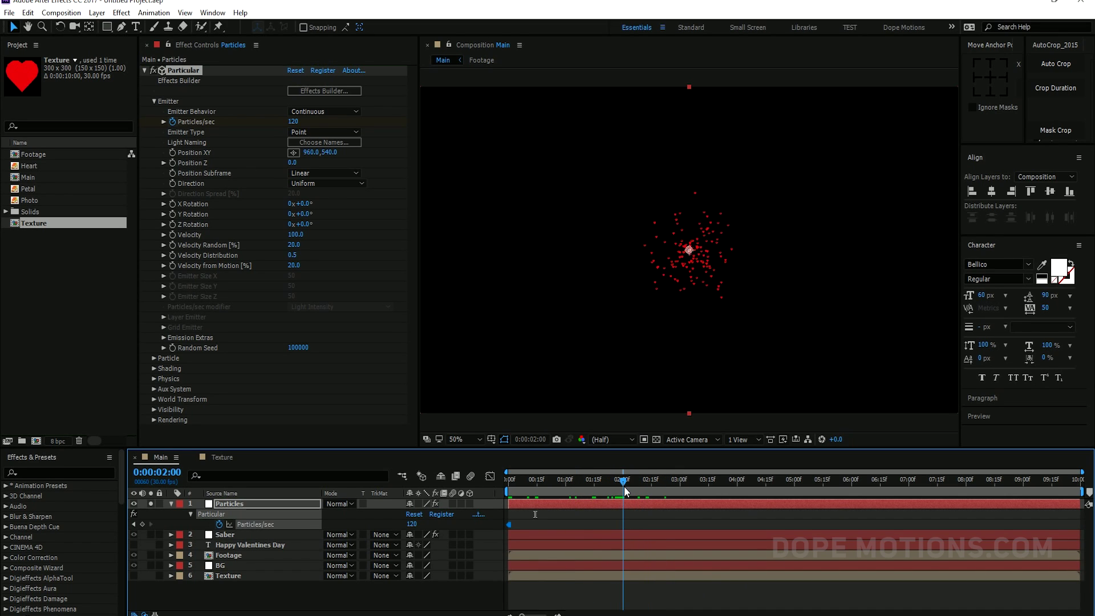
pyautogui.click(295, 123)
pyautogui.write('0')
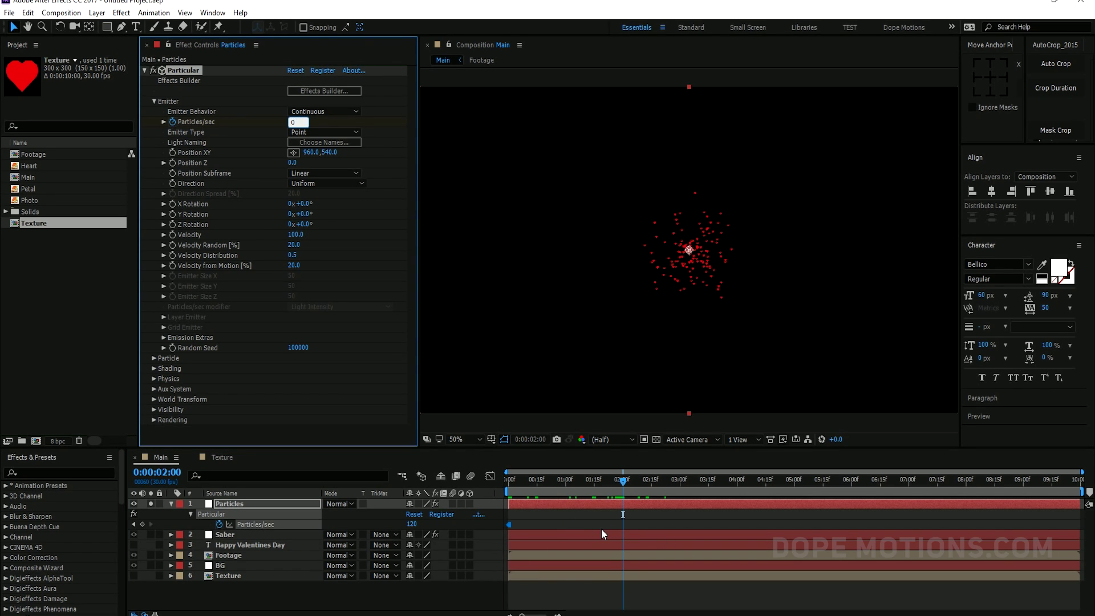
pyautogui.click(620, 532)
pyautogui.press('space')
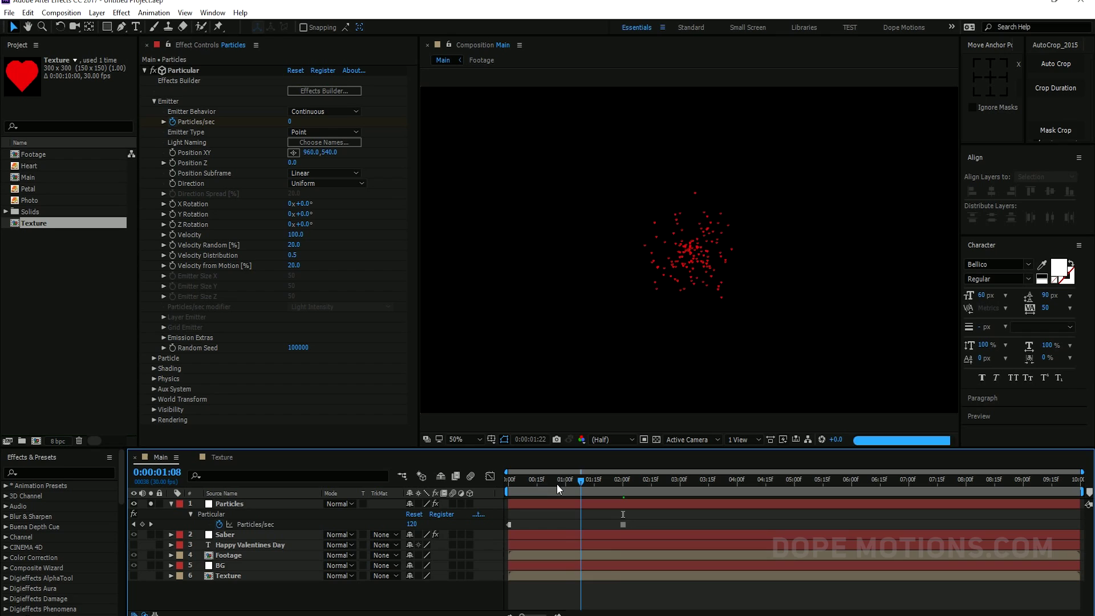
# Scrub to confirm emission stops, then review Particular's Particle group: 3.0 s life, Sprite, Texture layer
pyautogui.moveTo(541, 483); pyautogui.dragTo(727, 496)
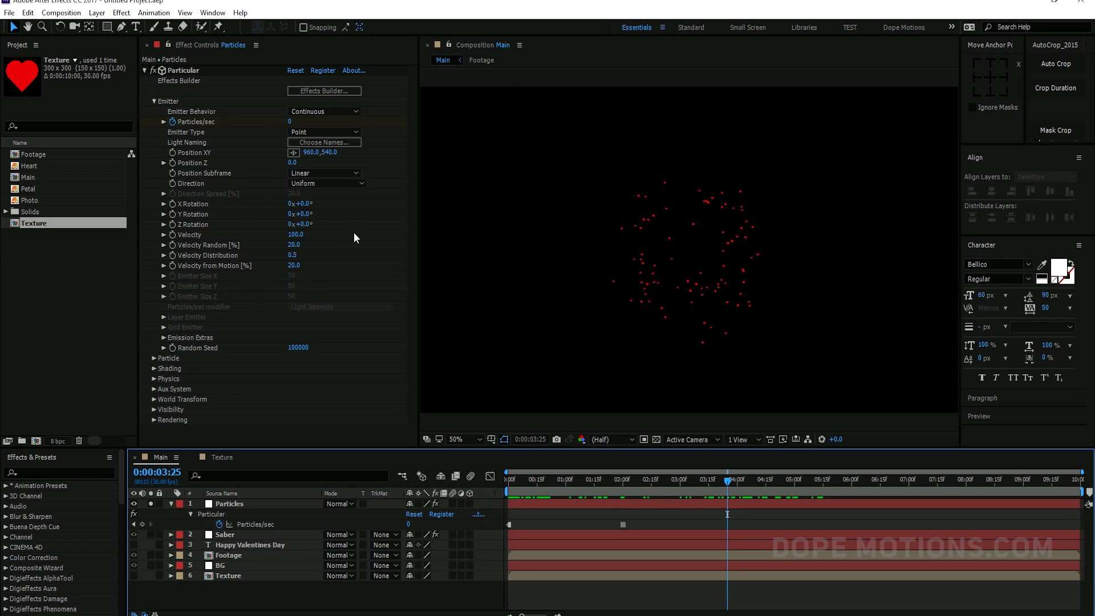
pyautogui.click(154, 357)
pyautogui.scroll(-5, 334, 301)
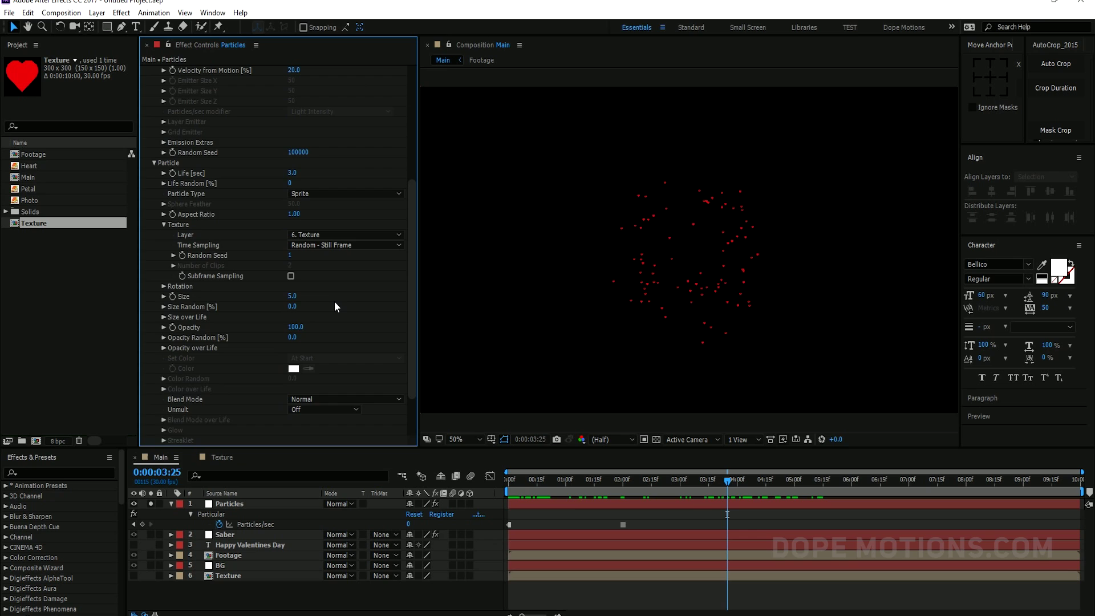
pyautogui.scroll(6, 337, 295)
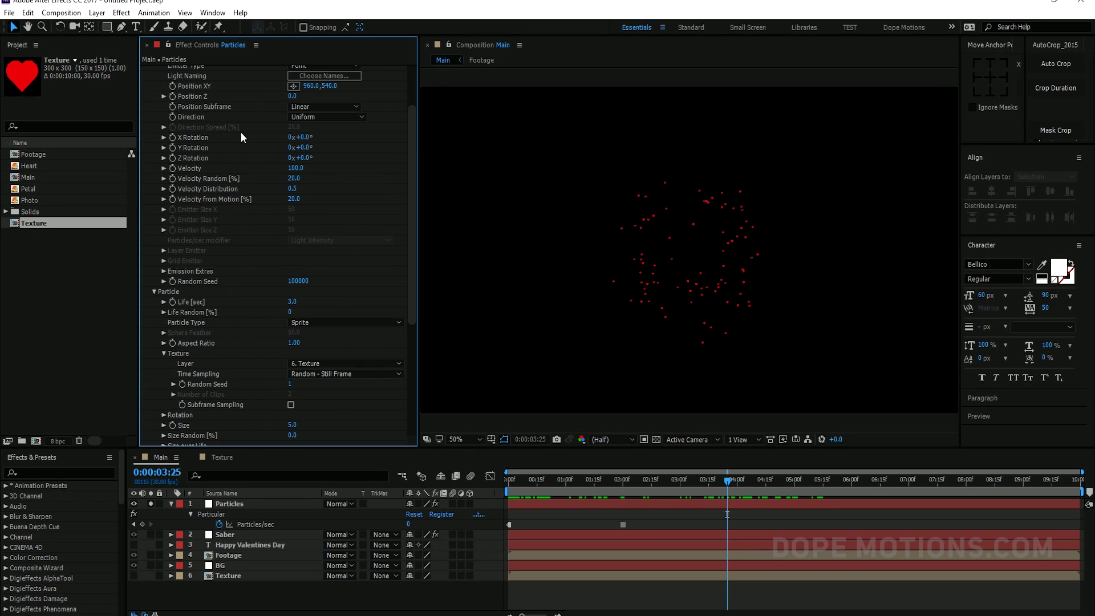
pyautogui.scroll(3, 328, 211)
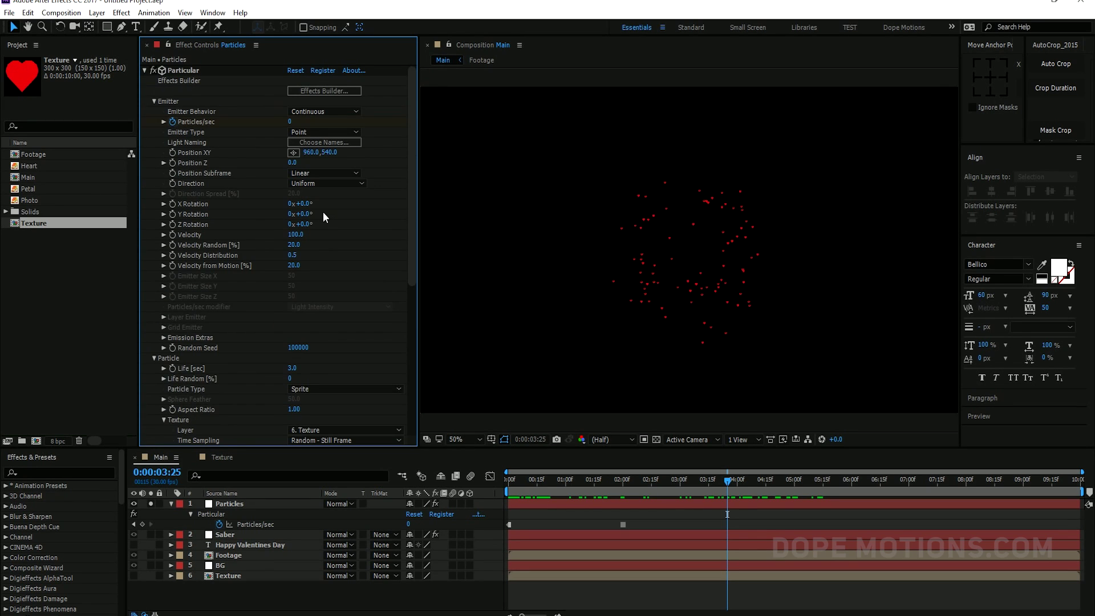
# Make the emitter a 1920 × 1080 × 1000 Box and move it to the frame's left edge (18, 540)
pyautogui.click(302, 132)
pyautogui.click(328, 155)
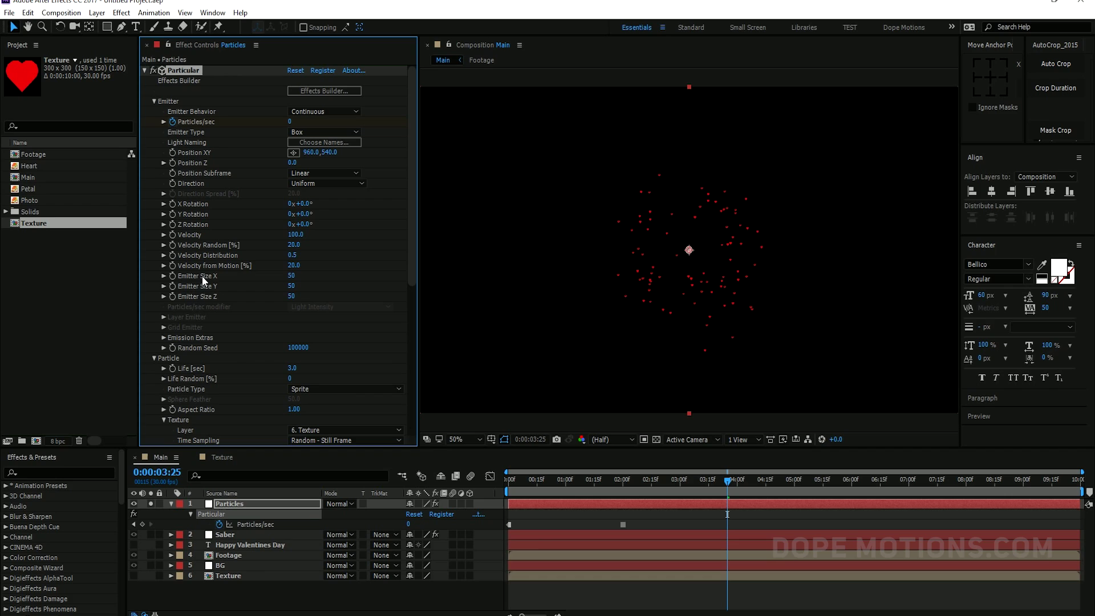
pyautogui.click(291, 276)
pyautogui.write('1920')
pyautogui.press('Return')
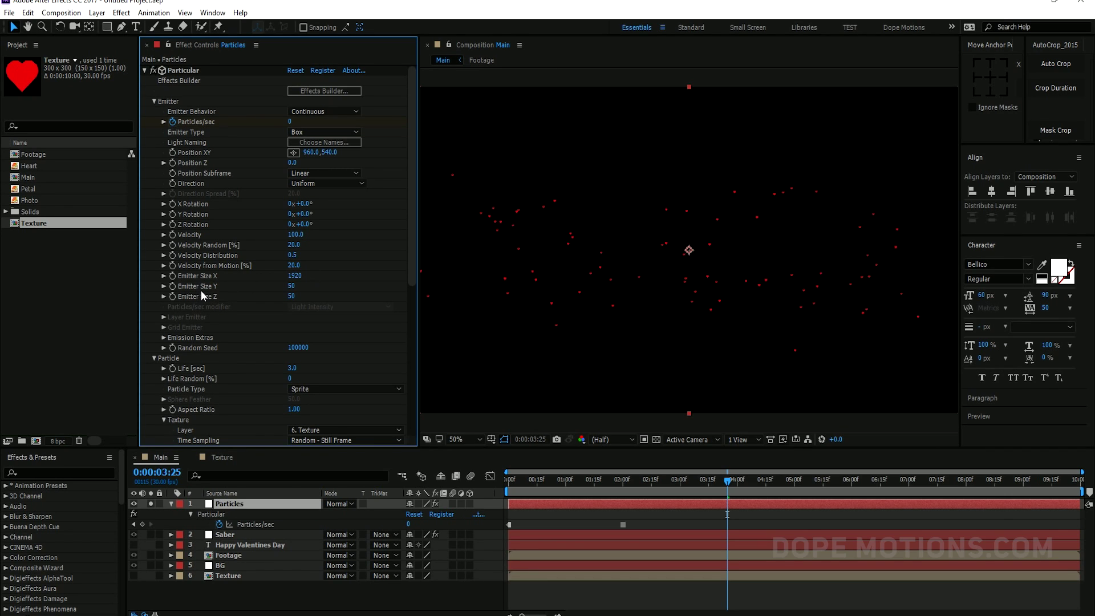
pyautogui.click(290, 287)
pyautogui.write('1080')
pyautogui.press('Return')
pyautogui.click(292, 295)
pyautogui.write('1000')
pyautogui.click(183, 71)
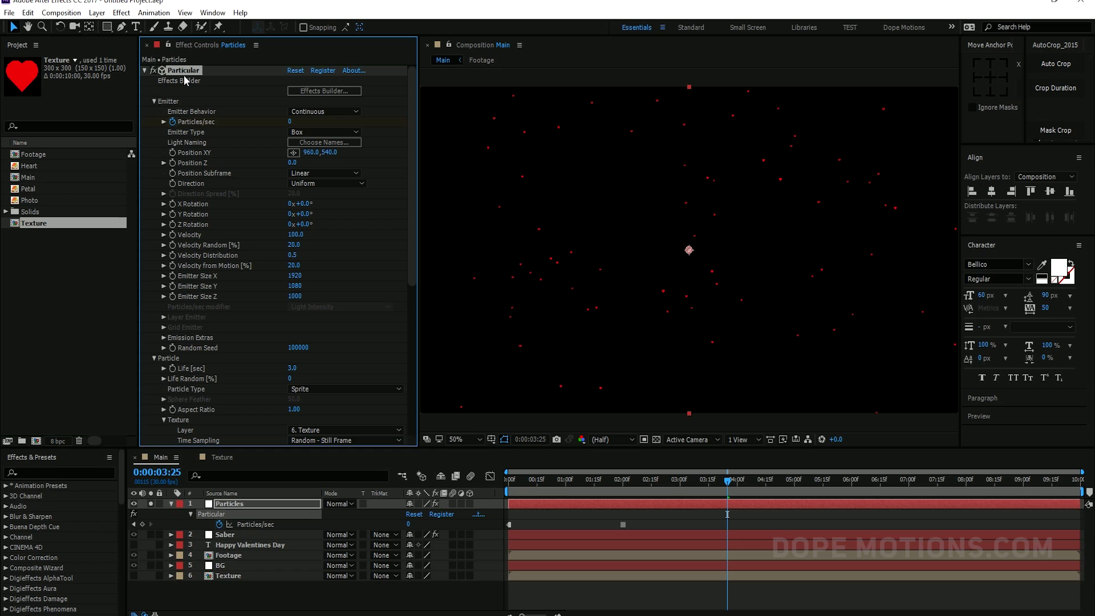
pyautogui.moveTo(689, 251); pyautogui.dragTo(417, 254)
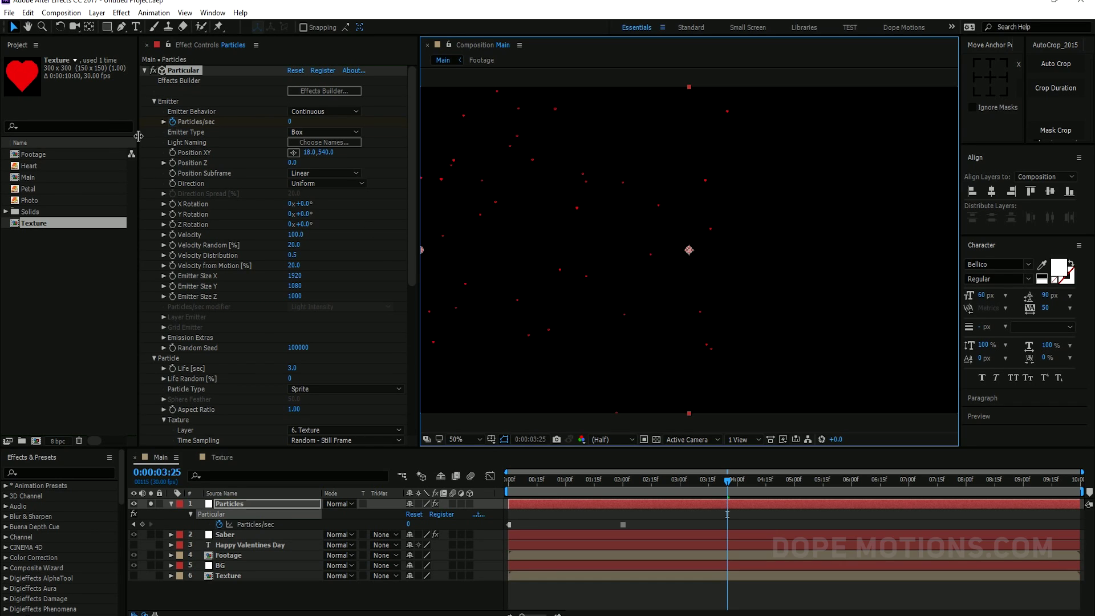
# Give the hearts a 5-second Life, Size 12 and 50% Size Random
pyautogui.click(153, 102)
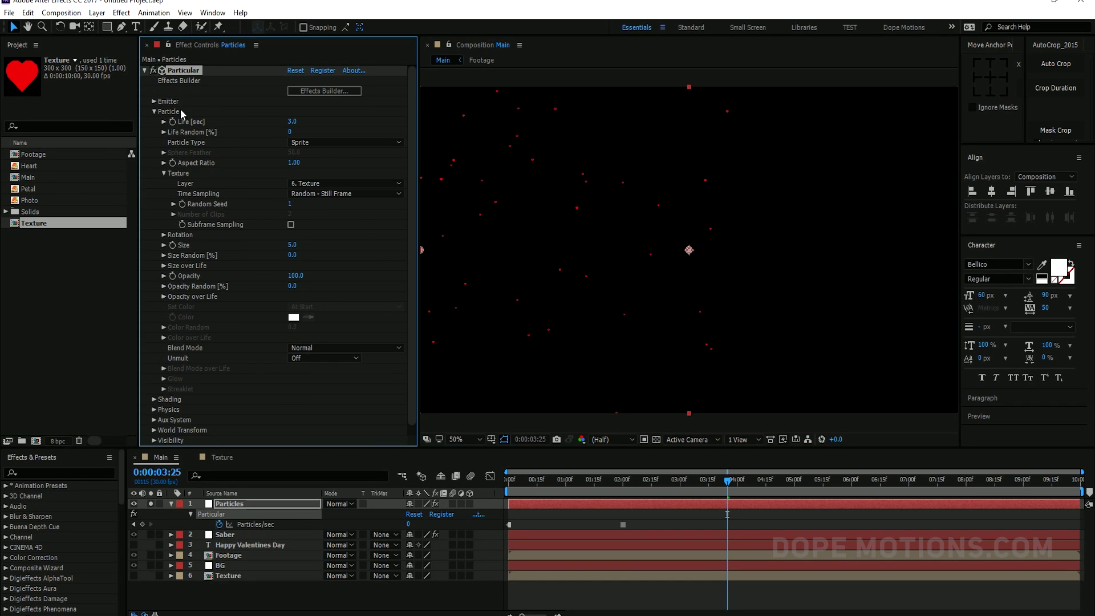
pyautogui.click(289, 121)
pyautogui.write('5')
pyautogui.press('Return')
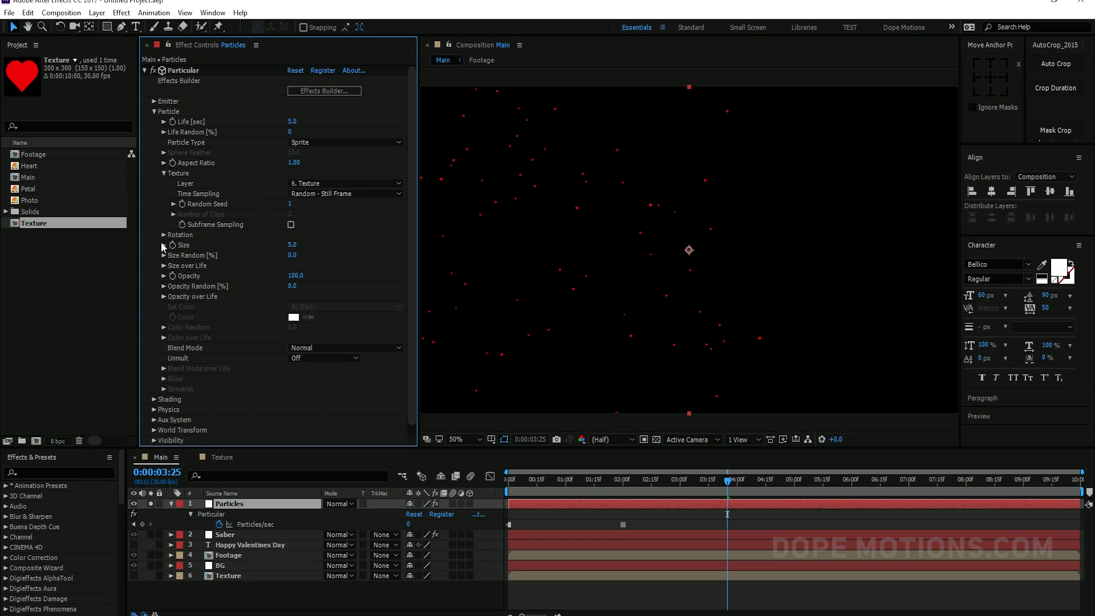
pyautogui.moveTo(292, 245); pyautogui.dragTo(343, 233)
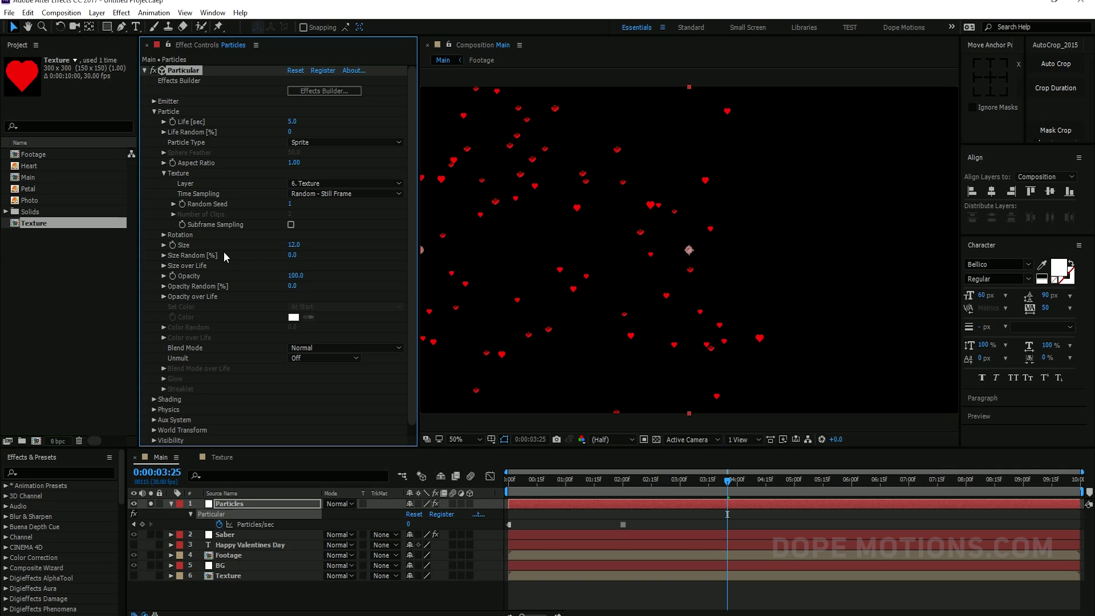
pyautogui.click(292, 255)
pyautogui.write('50')
pyautogui.press('Return')
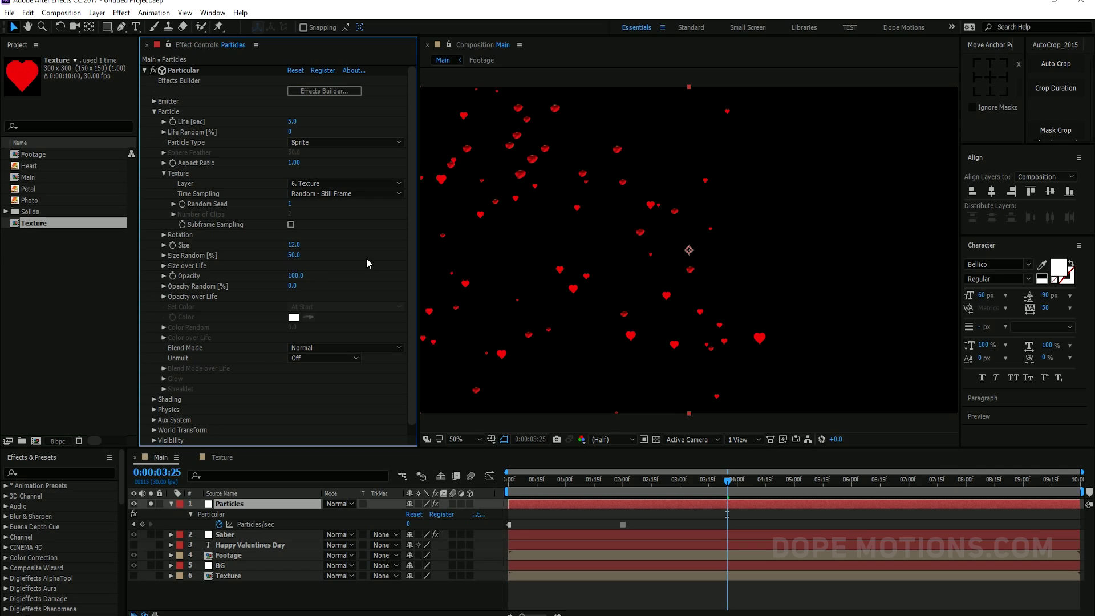
# Apply the bell-shaped Size over Life preset so hearts grow then shrink
pyautogui.click(164, 266)
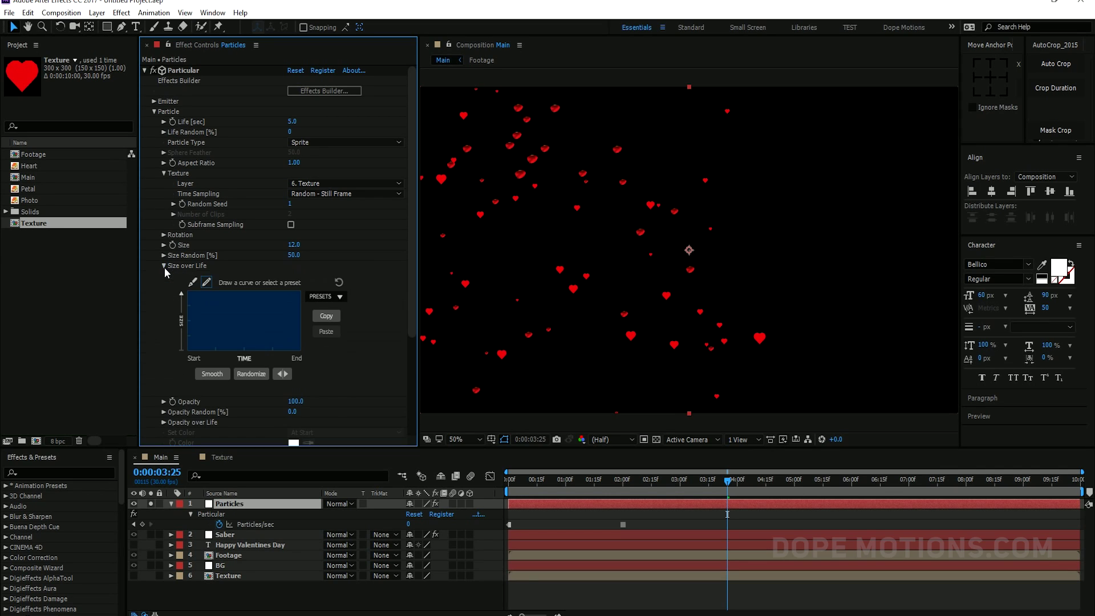
pyautogui.click(333, 298)
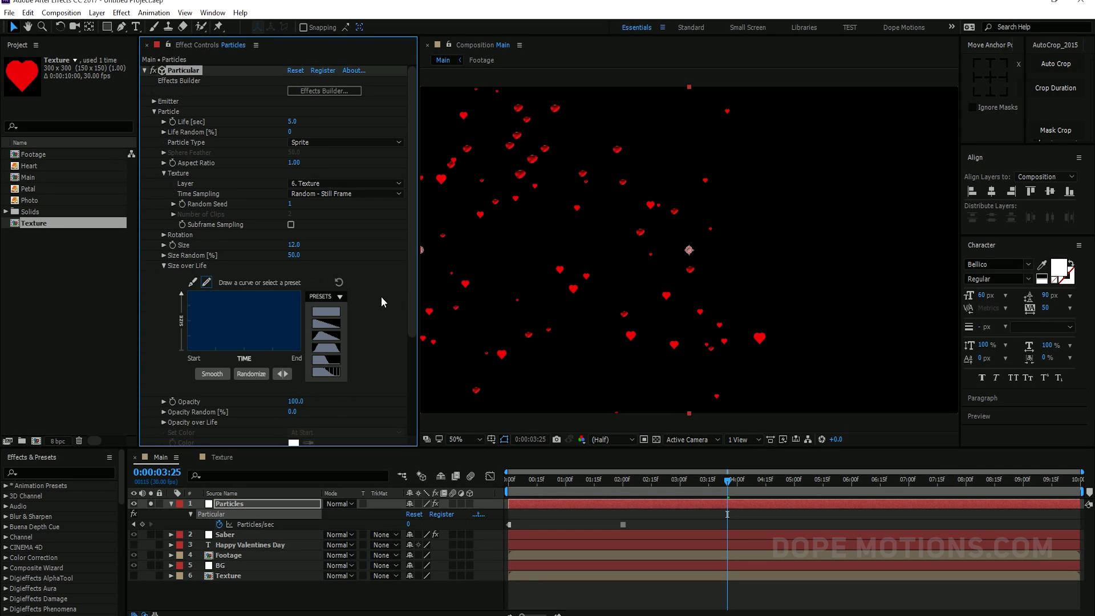
pyautogui.click(322, 349)
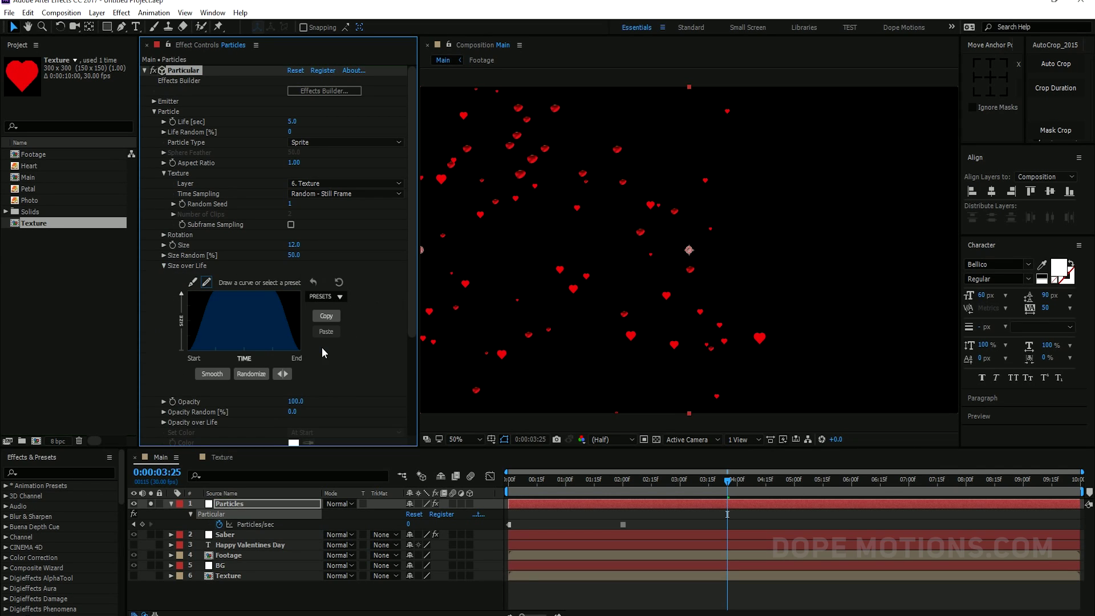
pyautogui.click(162, 266)
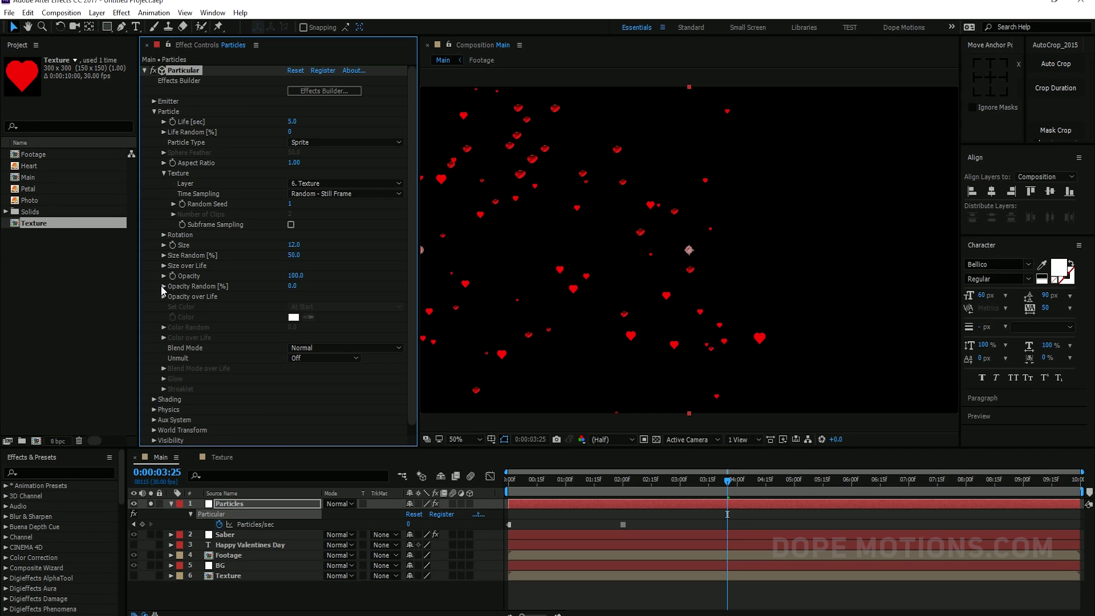
# Set the particles' Opacity Random to 10
pyautogui.click(162, 286)
pyautogui.click(162, 286)
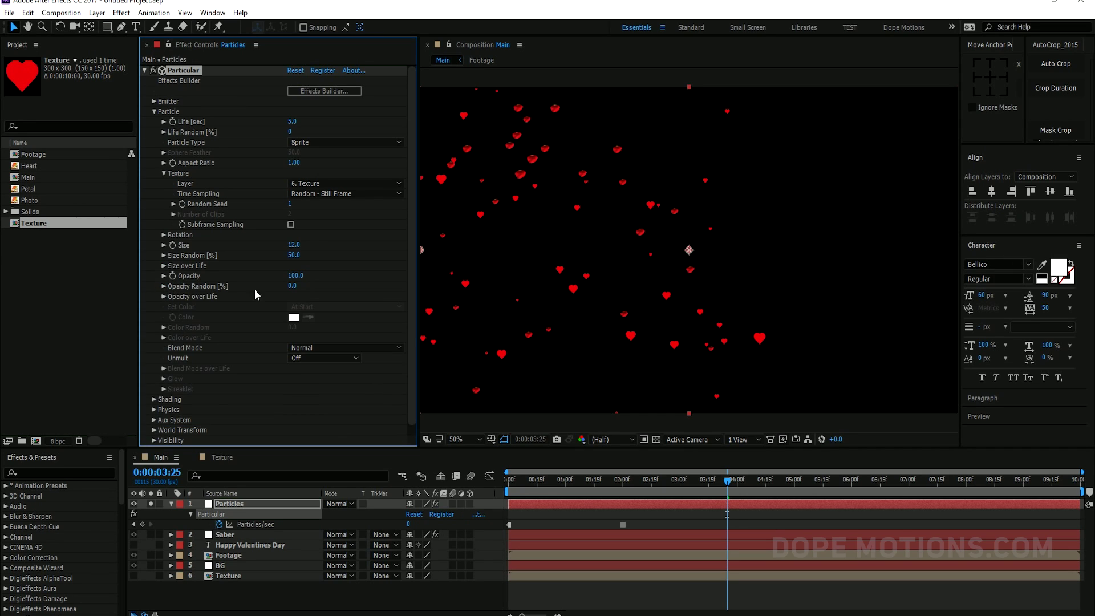
pyautogui.click(292, 286)
pyautogui.write('10')
pyautogui.press('Return')
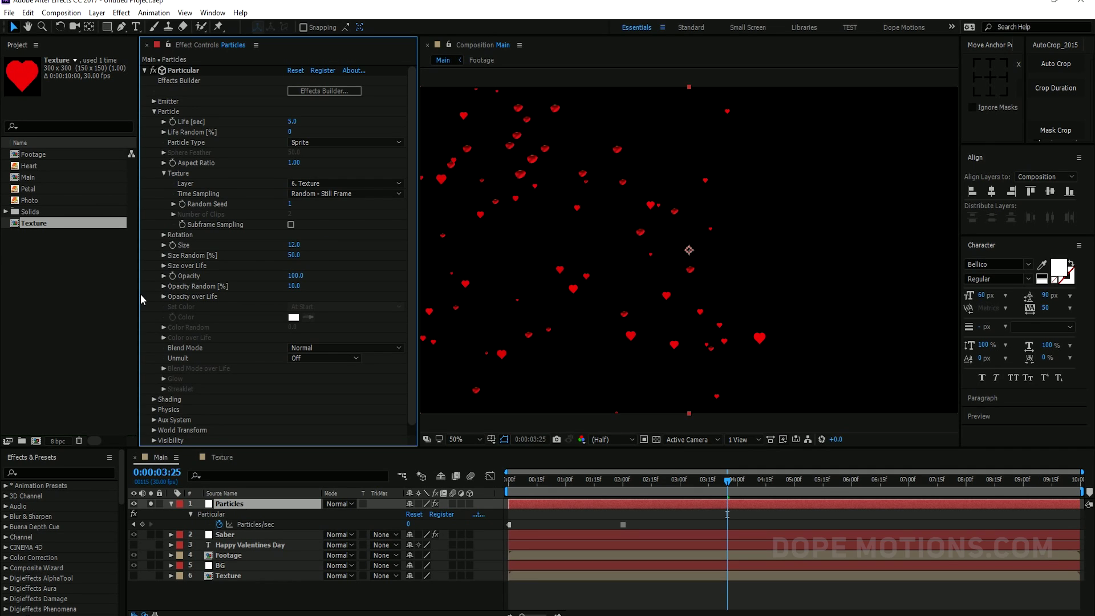
# Apply the fade-in, hold, fade-out Opacity over Life preset
pyautogui.click(163, 297)
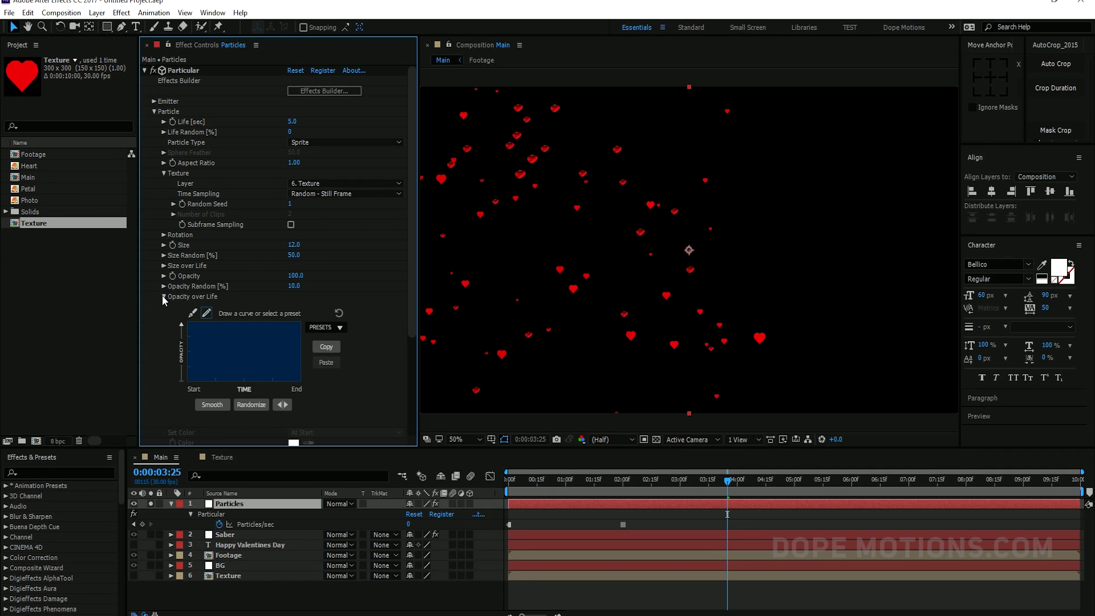
pyautogui.click(334, 326)
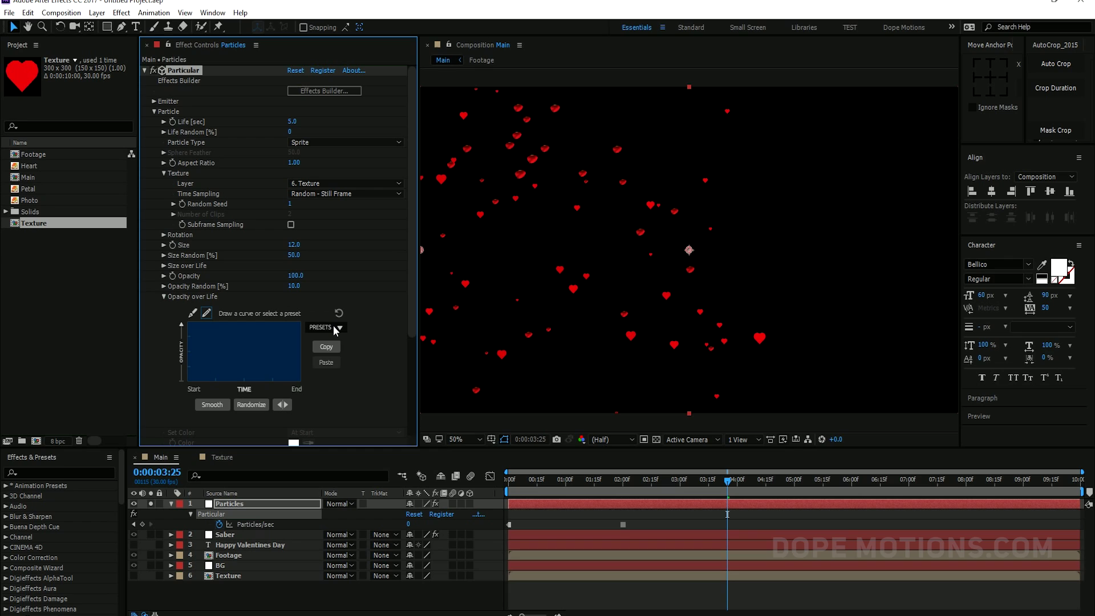
pyautogui.click(325, 378)
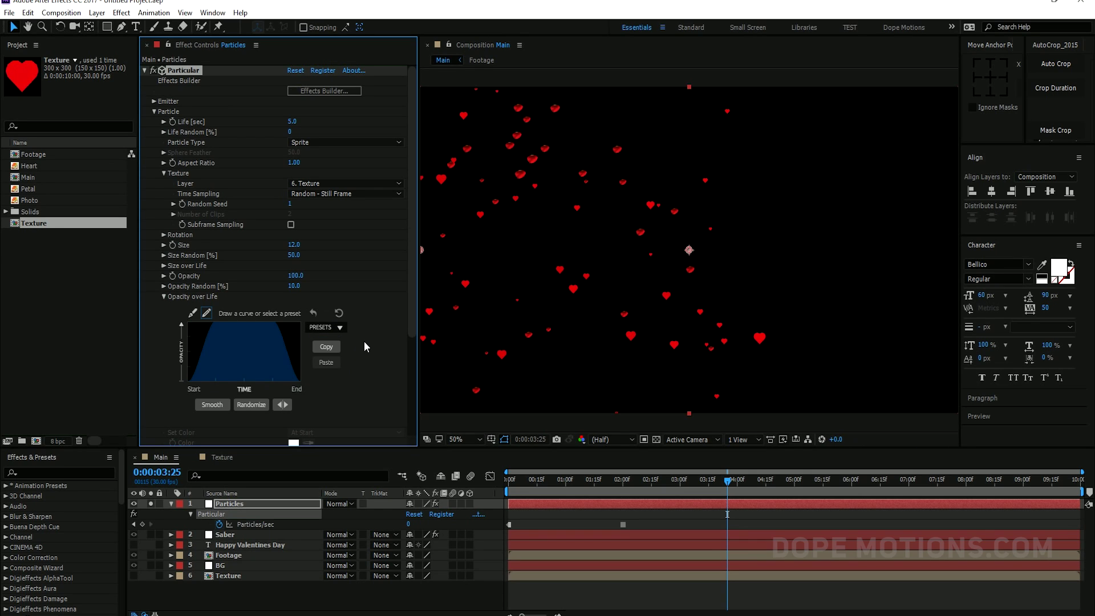
pyautogui.click(163, 298)
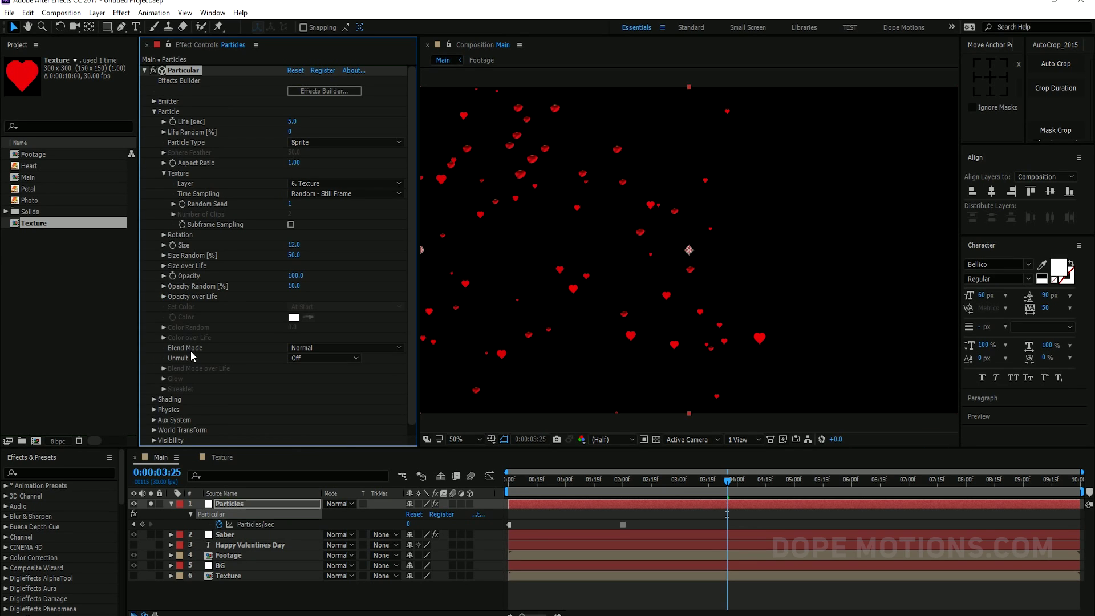
pyautogui.scroll(-1, 351, 272)
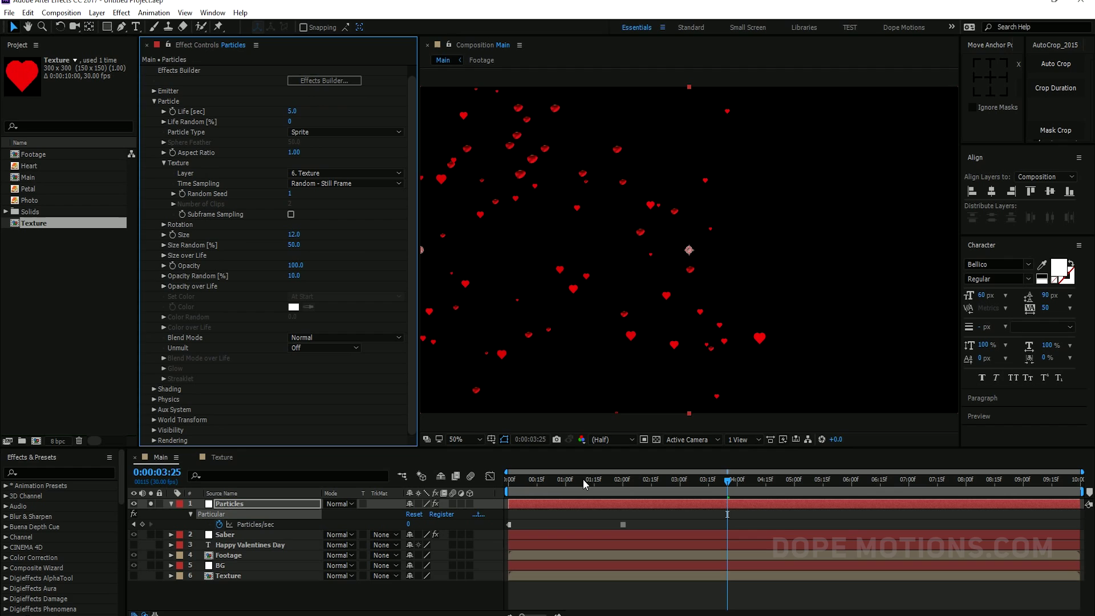
pyautogui.moveTo(539, 479); pyautogui.dragTo(781, 482)
# Try a Wind Y of 400 under Physics > Air and check the hearts at 2 seconds
pyautogui.scroll(1, 234, 231)
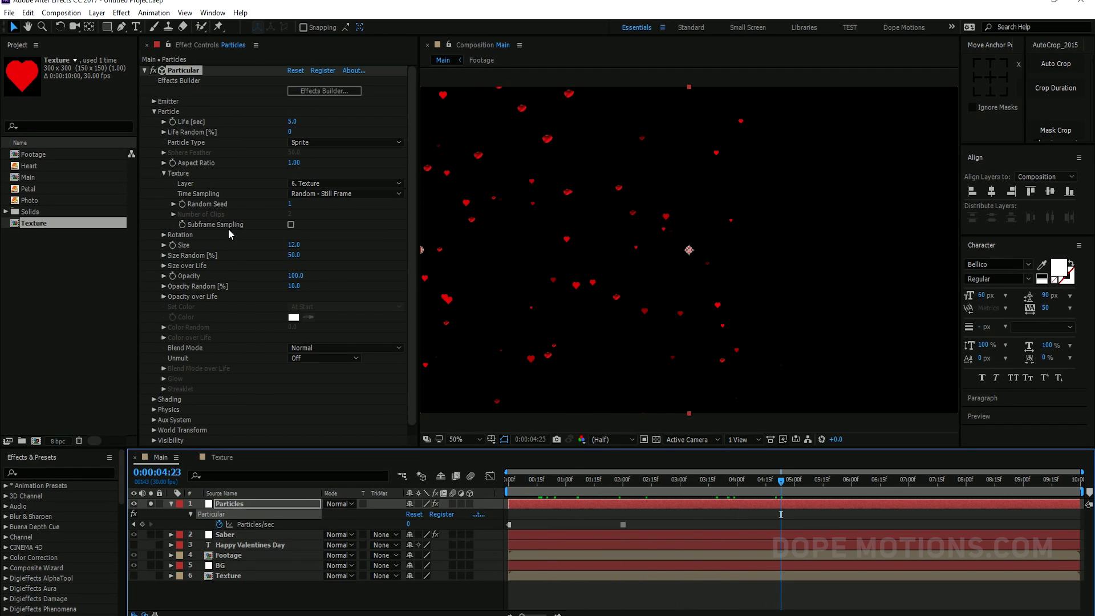
pyautogui.click(154, 111)
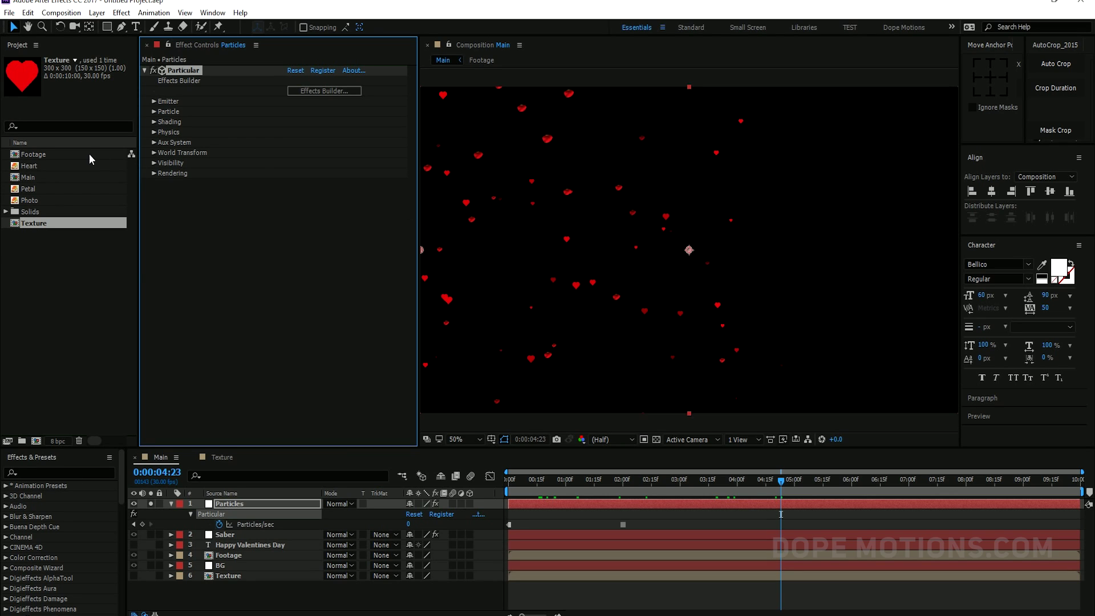
pyautogui.click(153, 133)
pyautogui.click(164, 173)
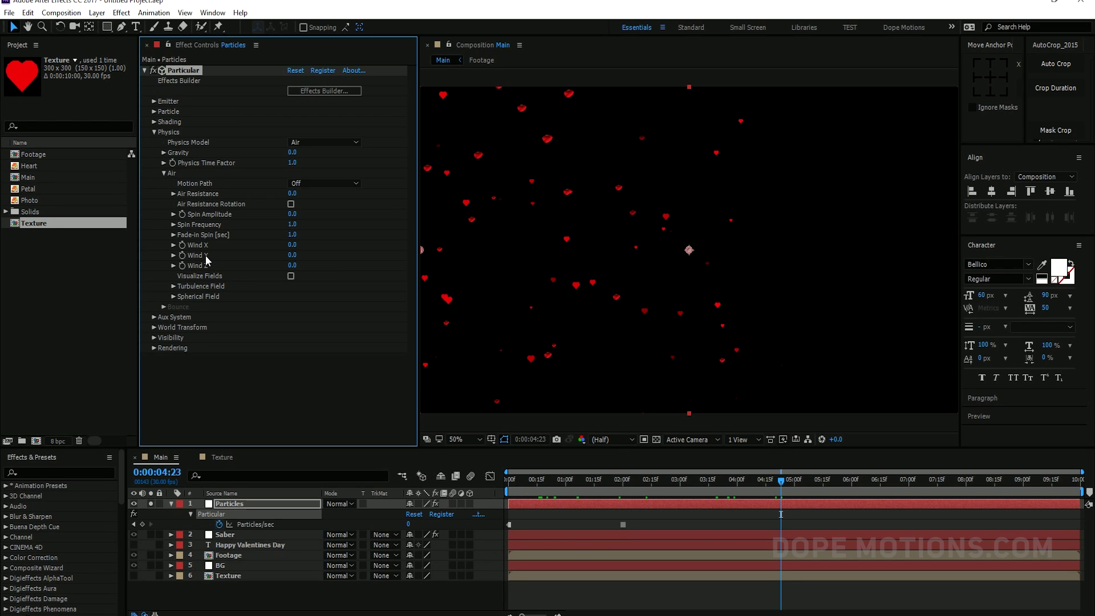
pyautogui.click(291, 255)
pyautogui.press('Return')
pyautogui.click(519, 479)
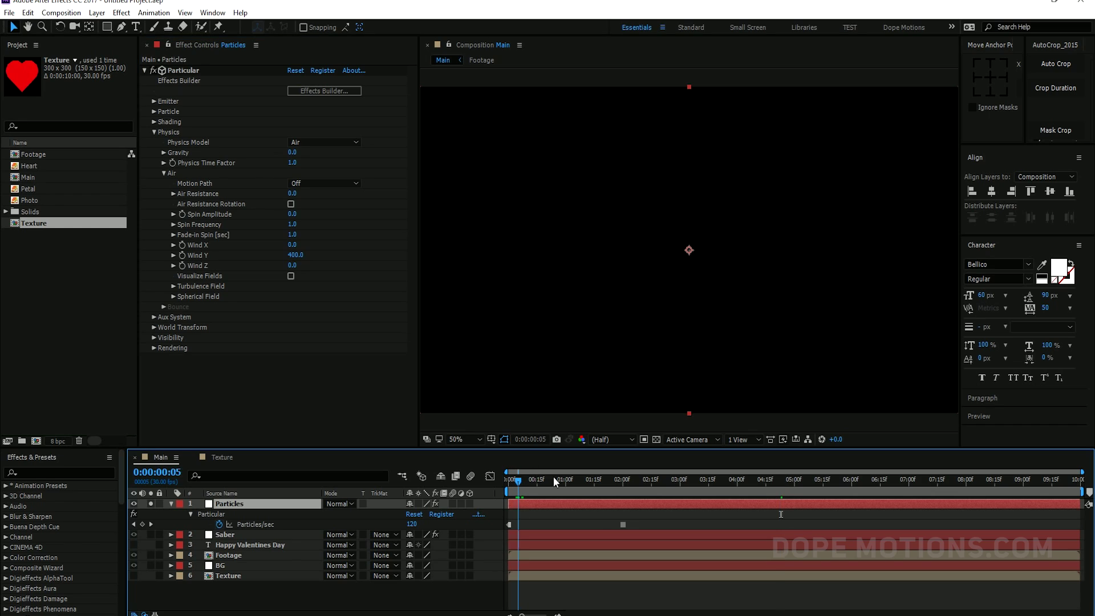
pyautogui.moveTo(553, 477); pyautogui.dragTo(623, 479)
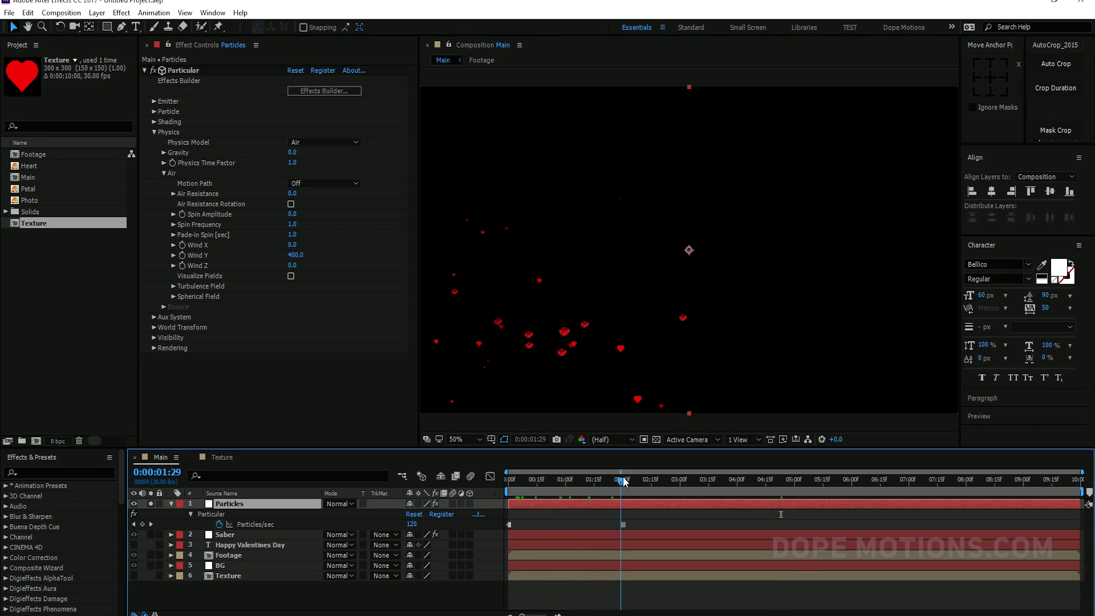
# Set Wind X to 400 and Wind Y to 0, then preview from the start
pyautogui.click(292, 246)
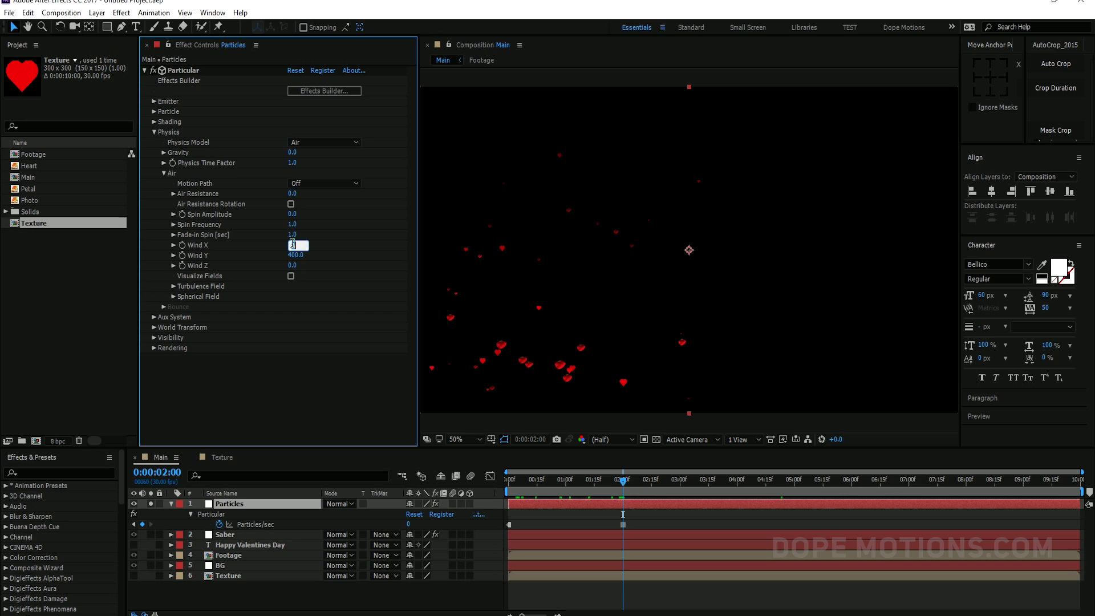
pyautogui.write('4')
pyautogui.click(295, 255)
pyautogui.write('00')
pyautogui.press('Return')
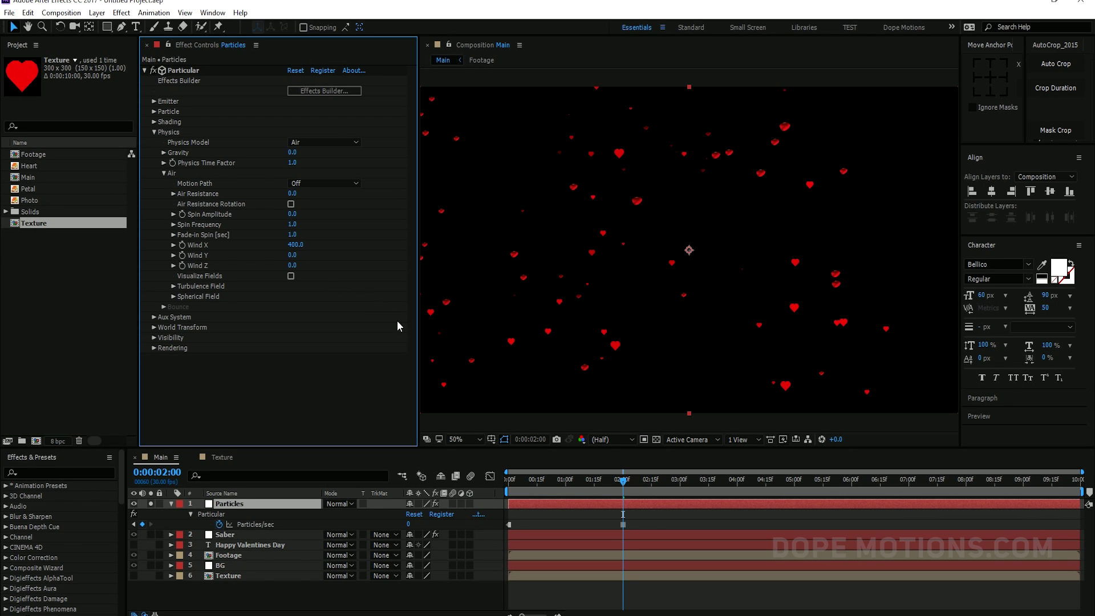
pyautogui.moveTo(522, 482); pyautogui.dragTo(492, 483)
pyautogui.press('space')
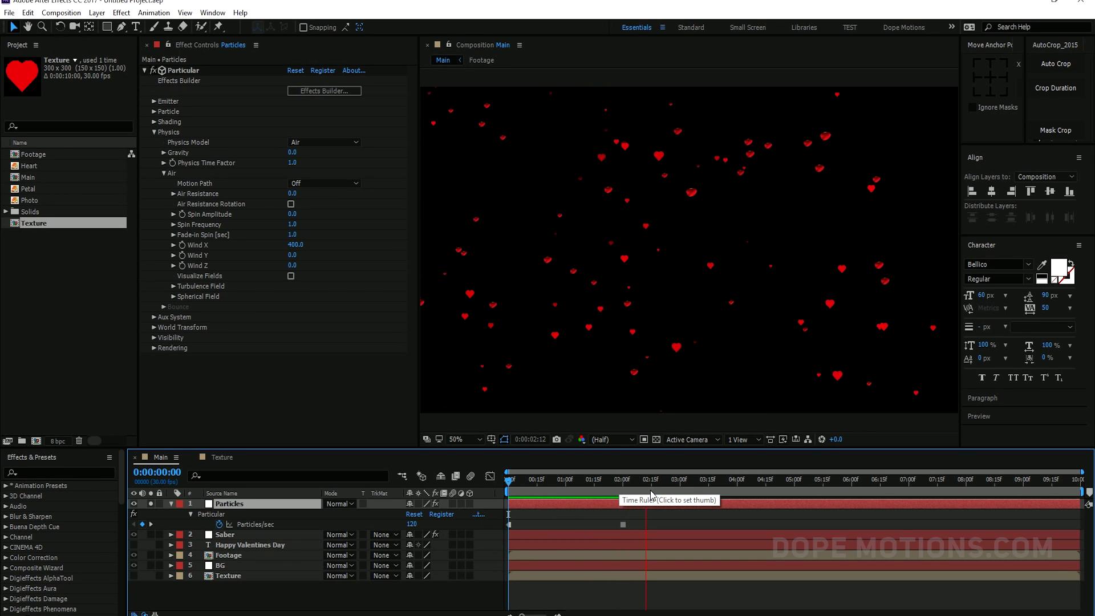
pyautogui.moveTo(715, 480); pyautogui.dragTo(670, 482)
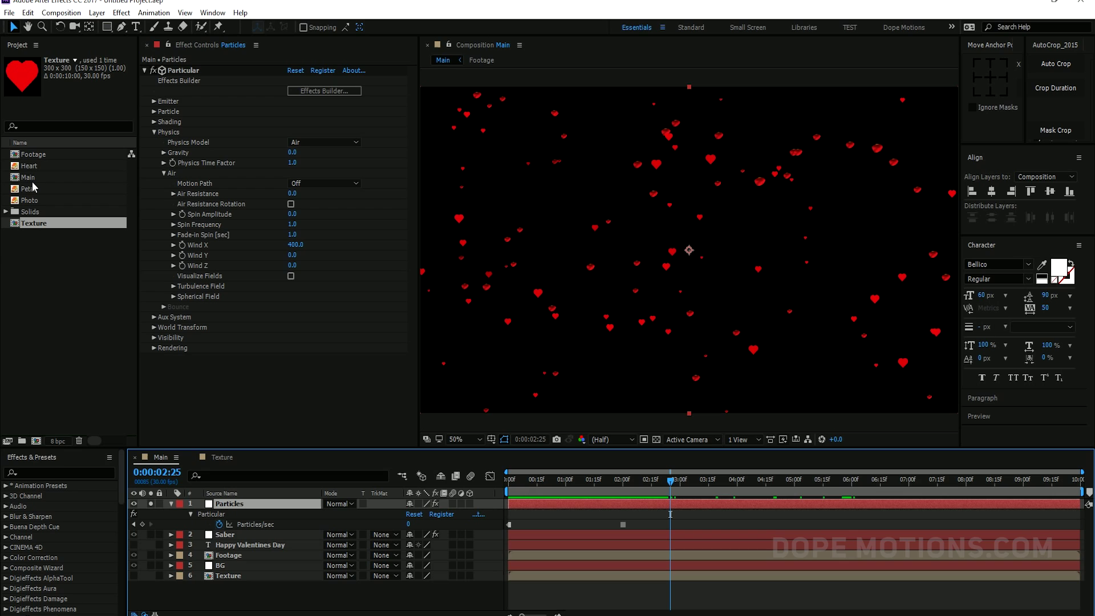
# Set the Turbulence Field's Affect Size and Affect Position both to 10
pyautogui.click(173, 287)
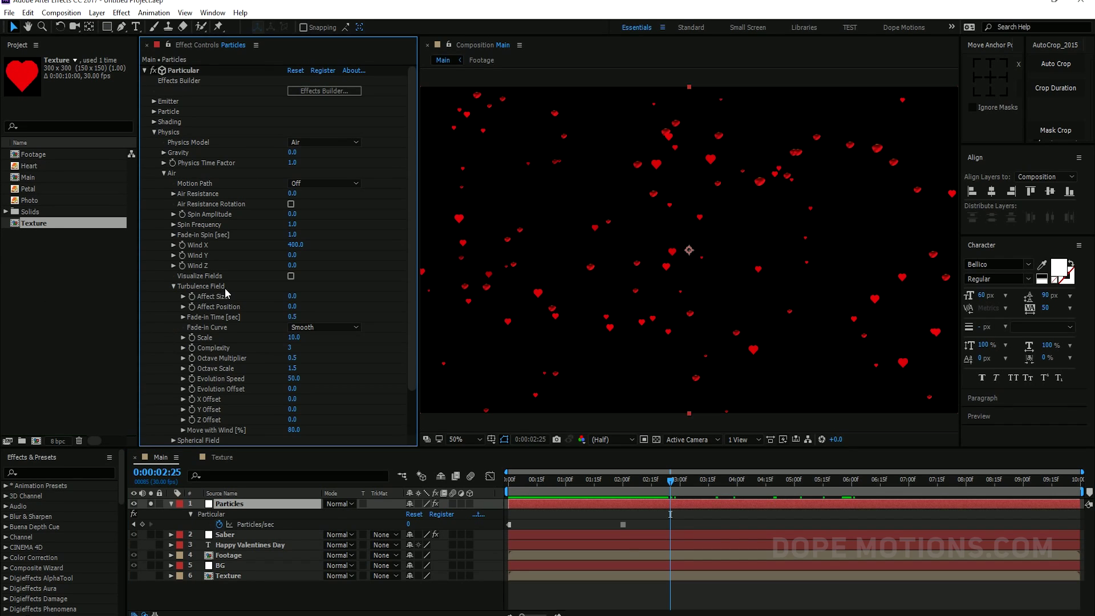
pyautogui.click(292, 296)
pyautogui.write('10')
pyautogui.press('Return')
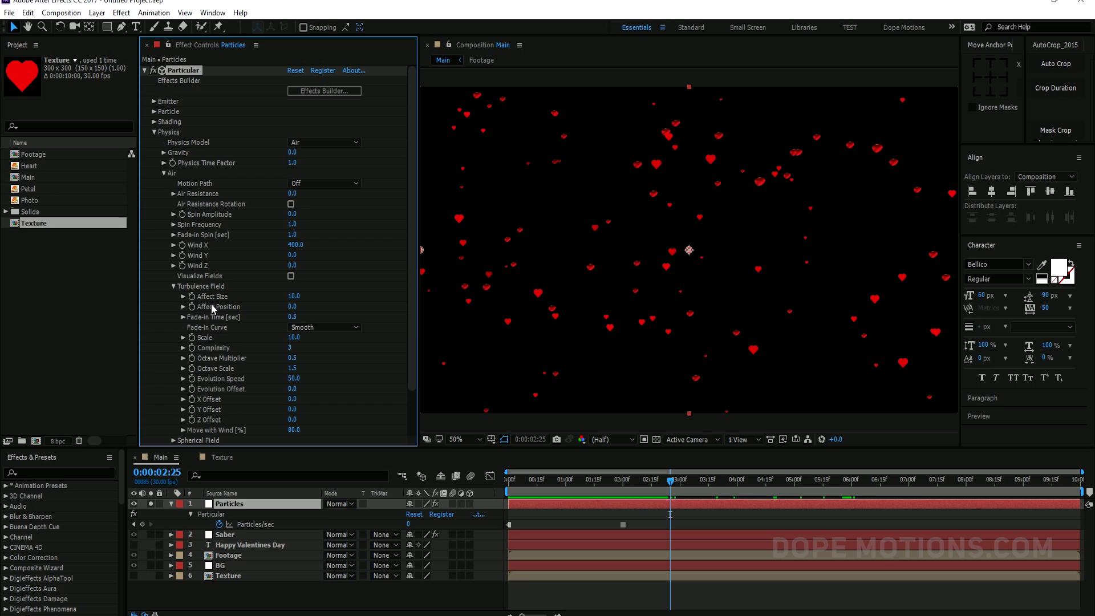
pyautogui.click(289, 306)
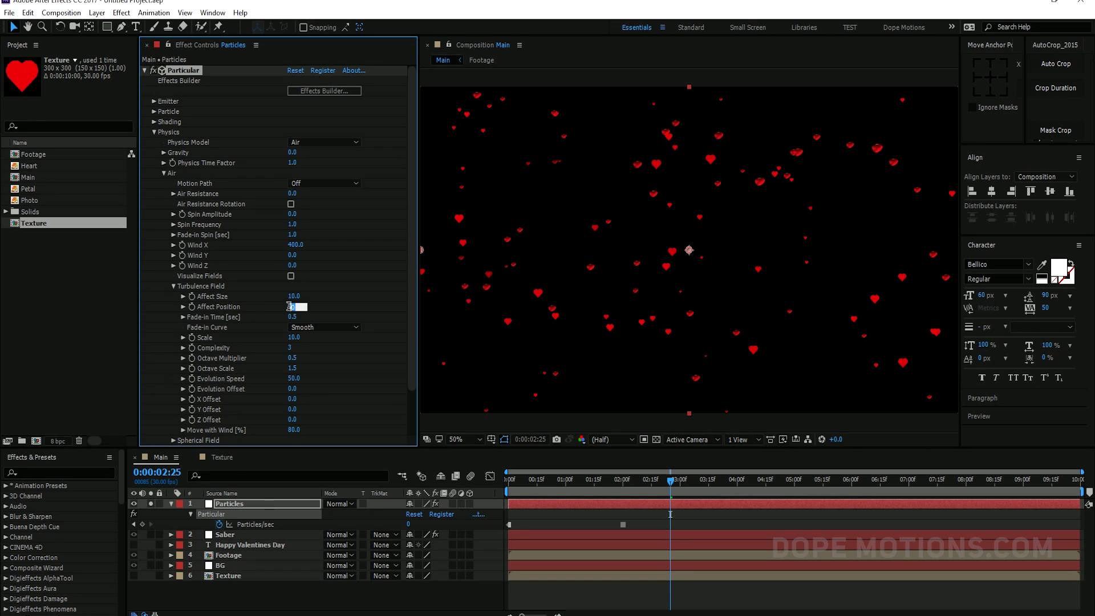
pyautogui.write('10')
pyautogui.press('Return')
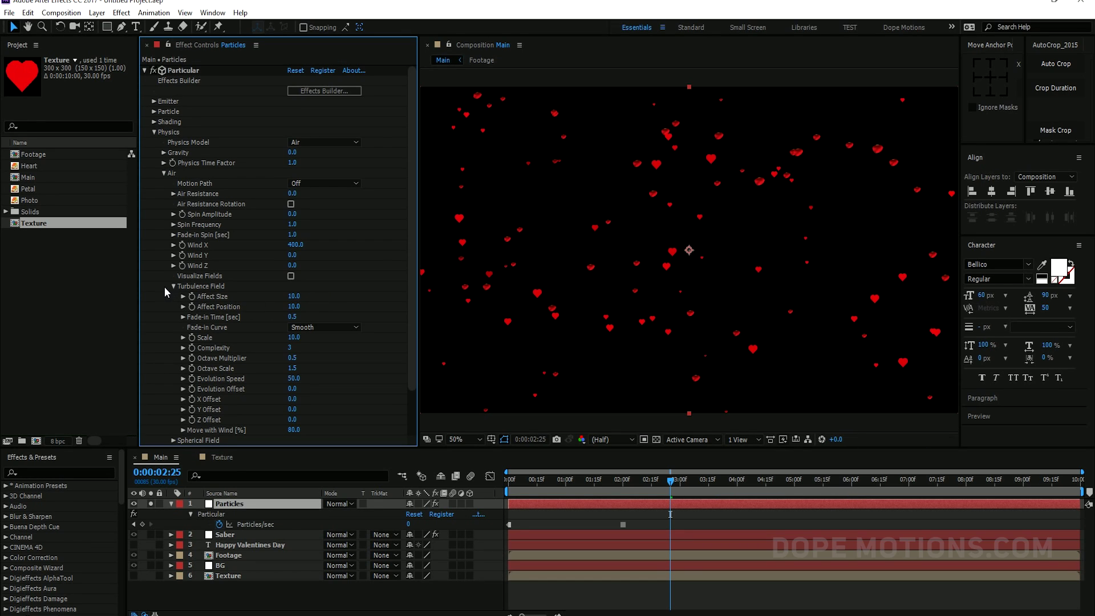
pyautogui.click(172, 286)
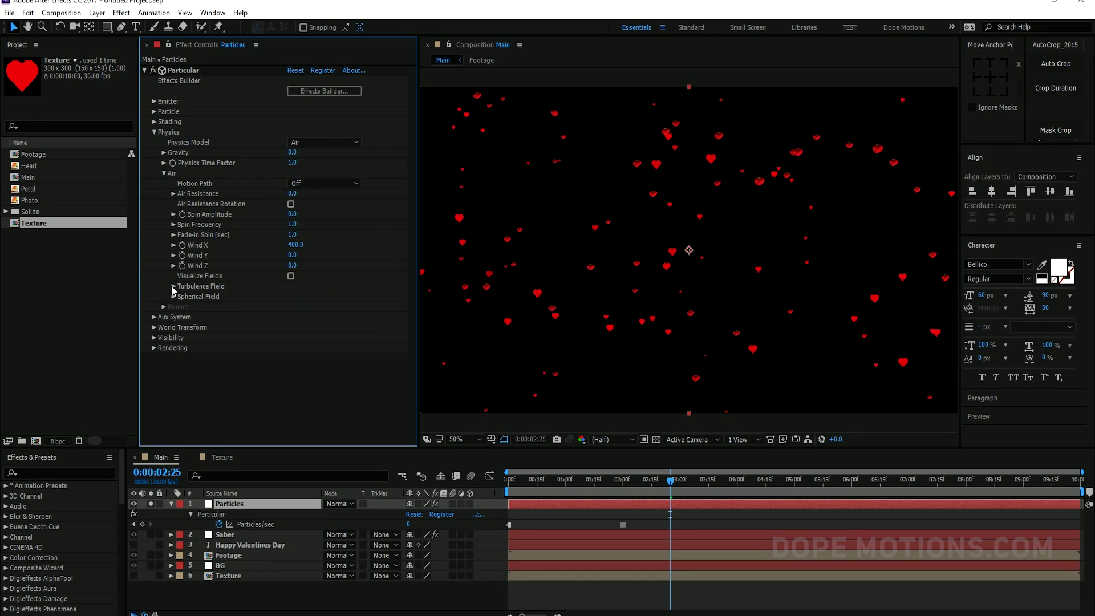
# Set Gravity to 8 and preview the hearts from the start
pyautogui.click(161, 172)
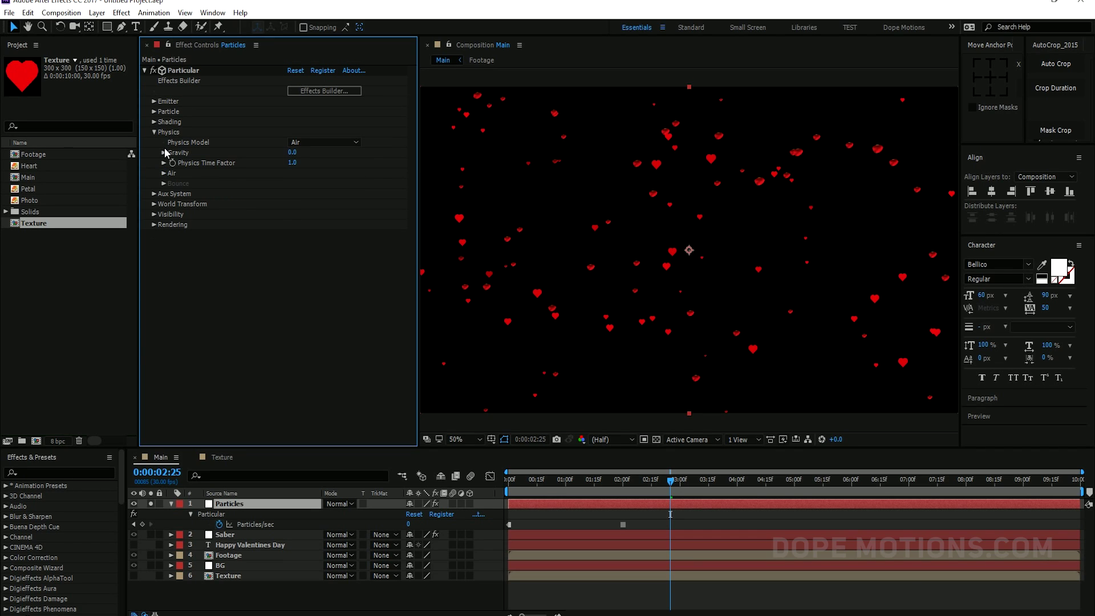
pyautogui.click(294, 153)
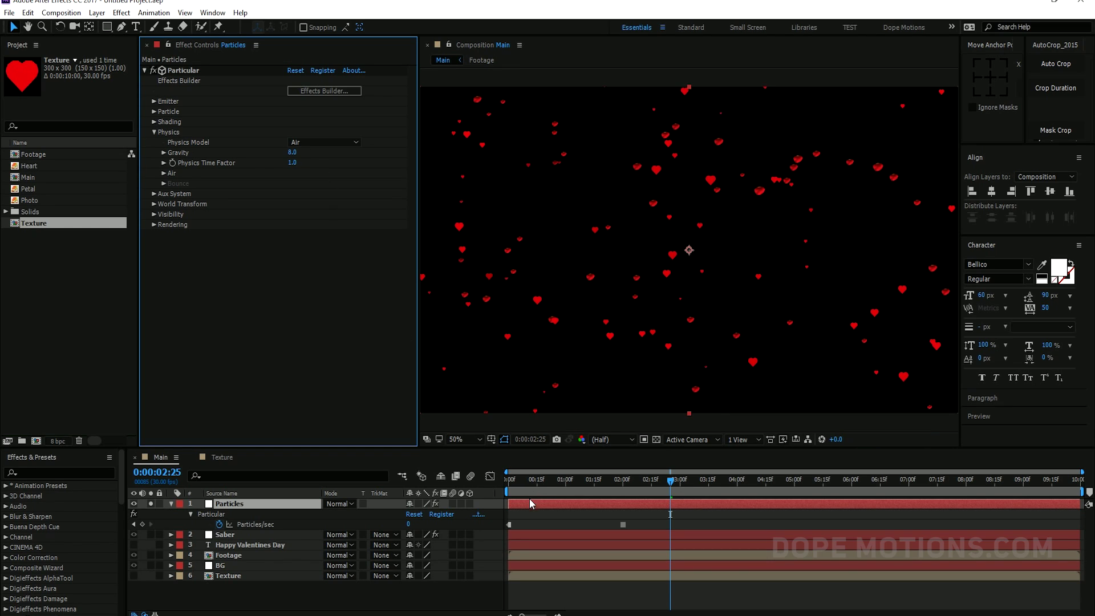
pyautogui.click(503, 480)
pyautogui.press('space')
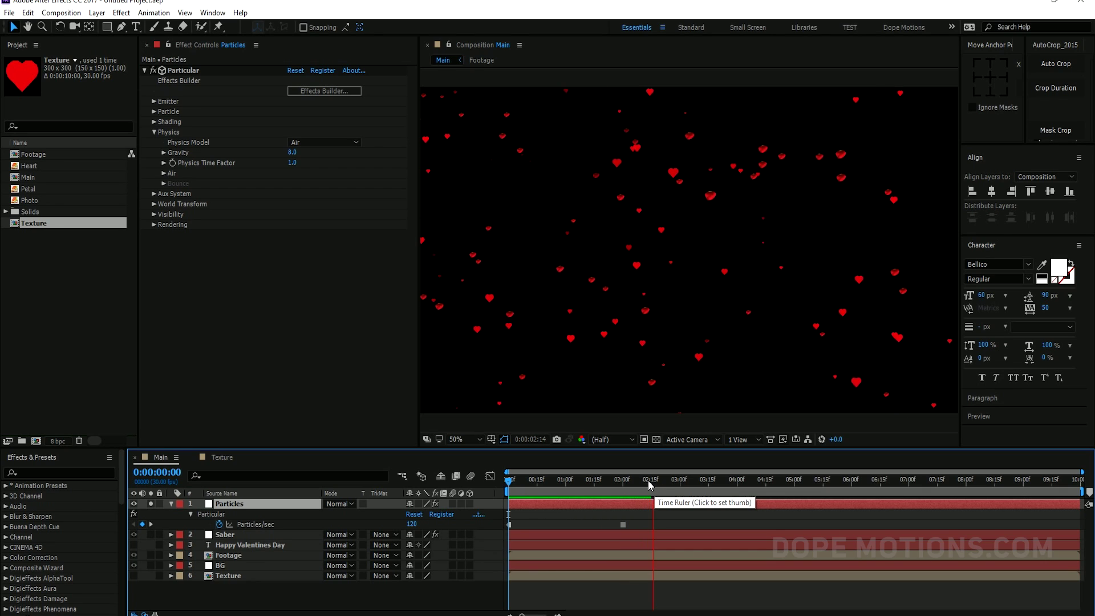
pyautogui.press('space')
# Set the particles' Random Rotation to 40 and preview from the first frame
pyautogui.click(153, 132)
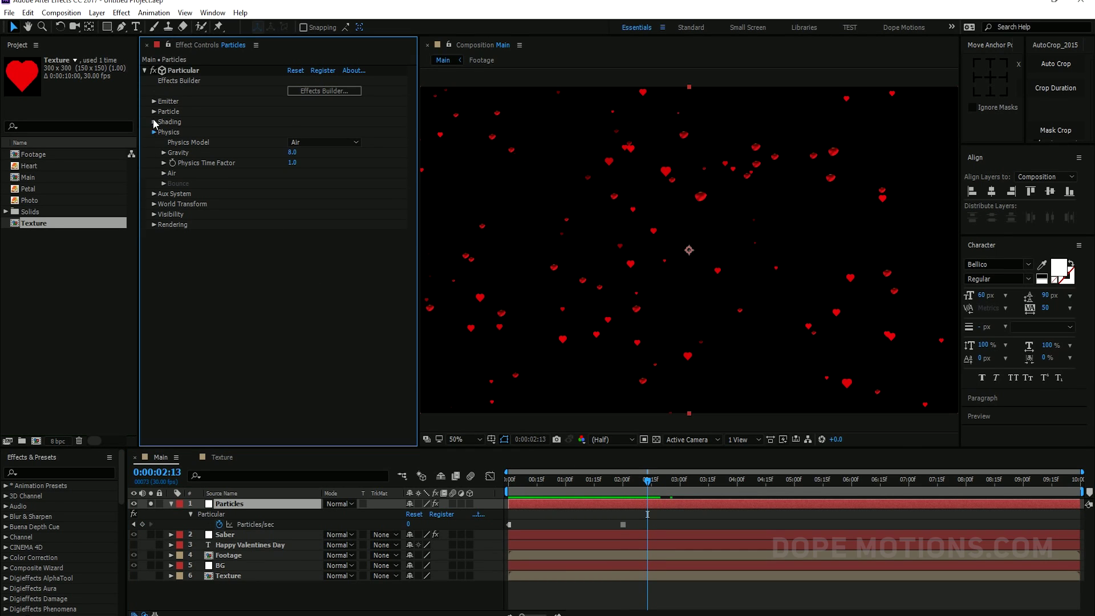
pyautogui.click(153, 111)
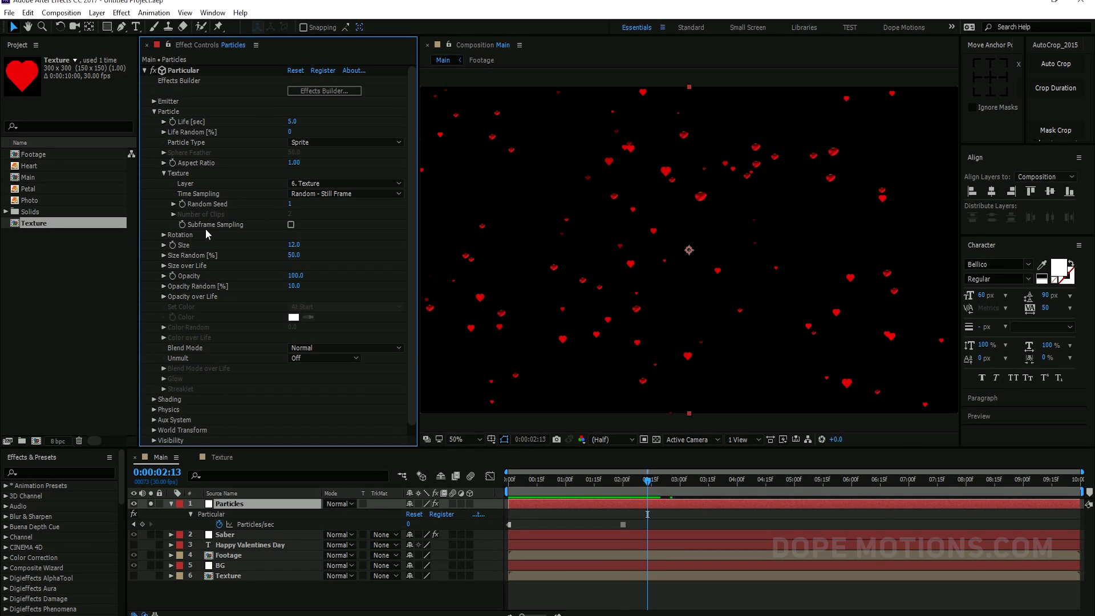
pyautogui.click(163, 234)
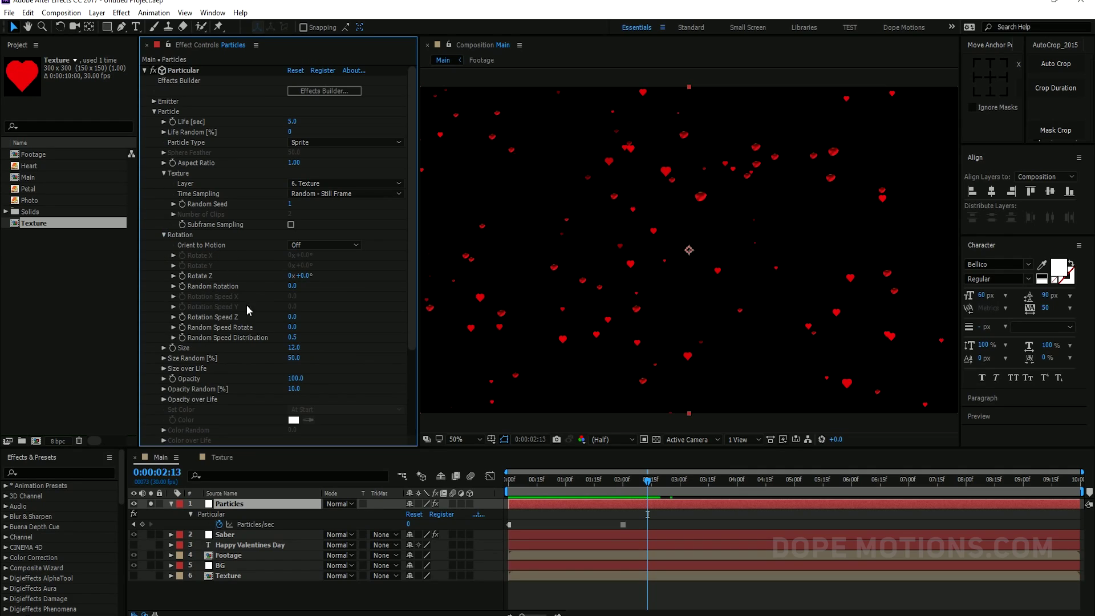
pyautogui.click(290, 286)
pyautogui.write('40')
pyautogui.press('Return')
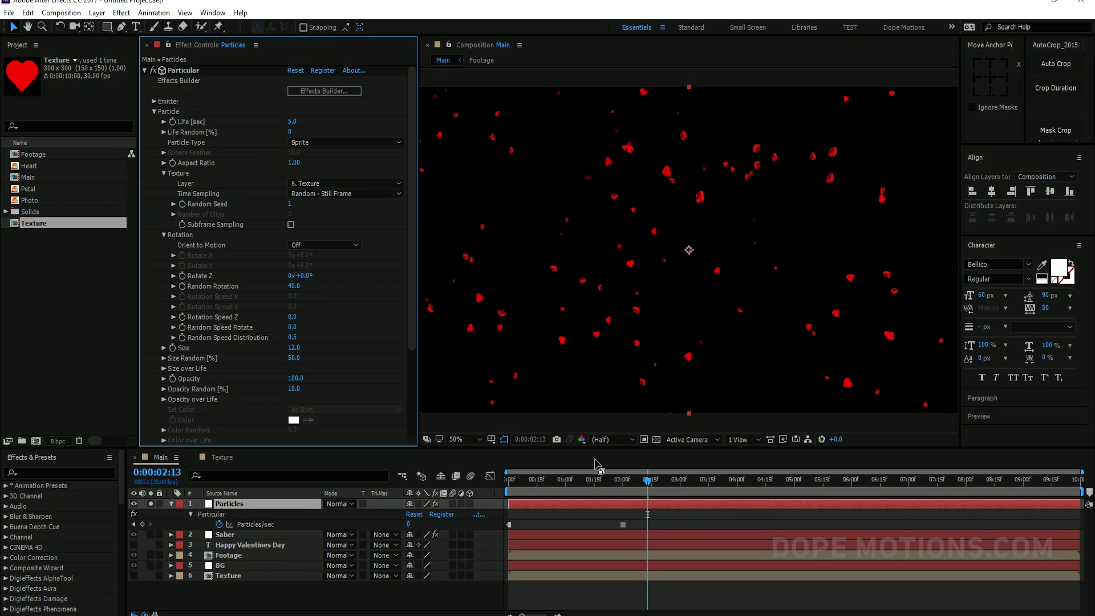
pyautogui.moveTo(561, 483); pyautogui.dragTo(507, 484)
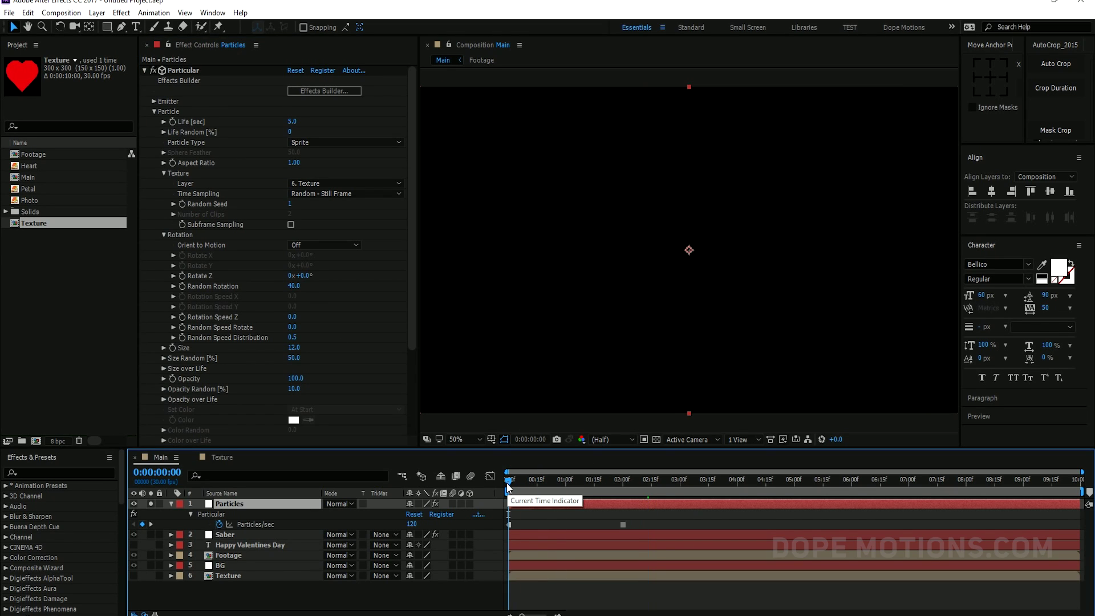
pyautogui.press('space')
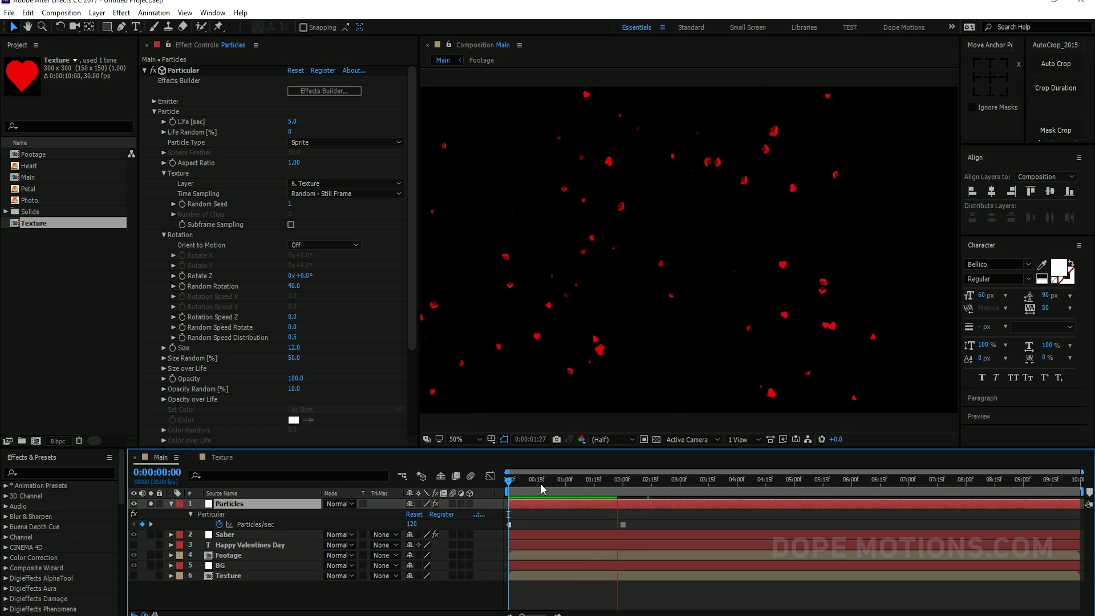
# Change Random Rotation to 45 and check the tilted hearts at about 2 seconds
pyautogui.click(294, 290)
pyautogui.write('45')
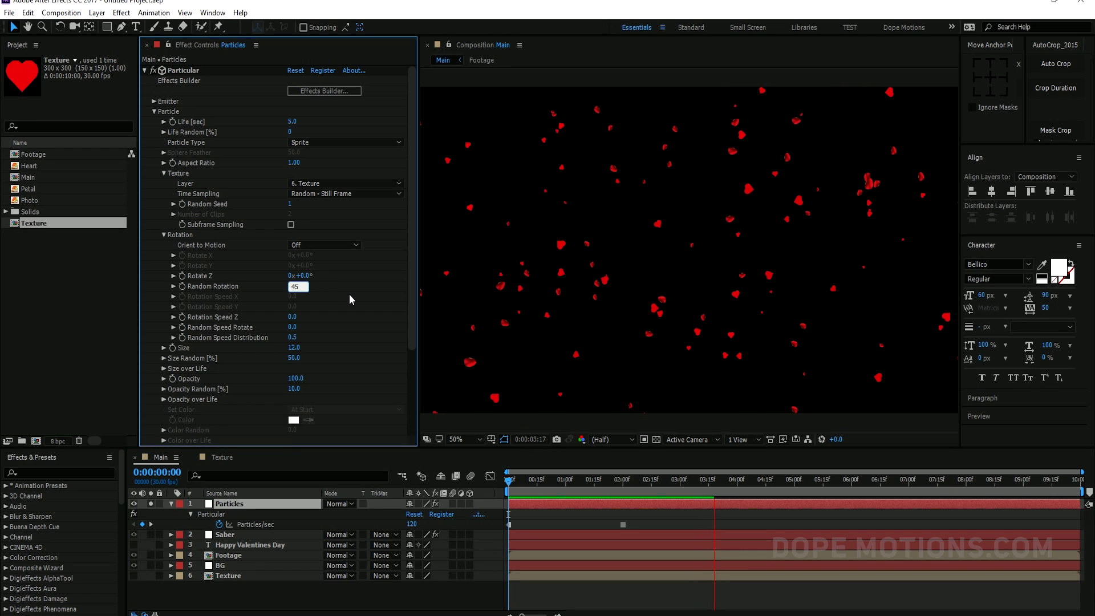
pyautogui.press('Return')
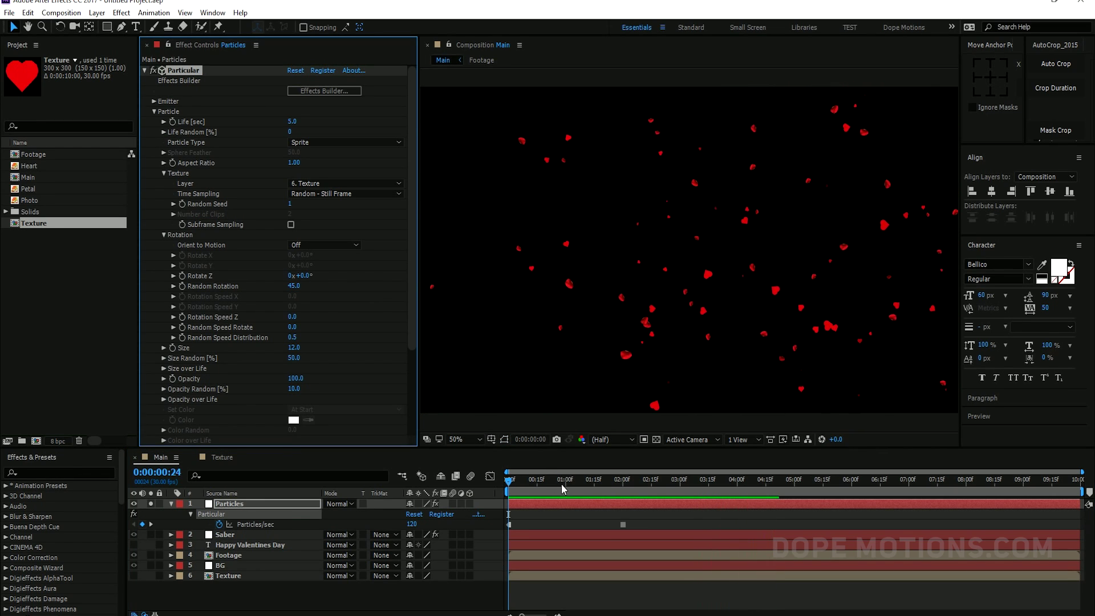
pyautogui.click(614, 480)
pyautogui.moveTo(630, 487); pyautogui.dragTo(657, 491)
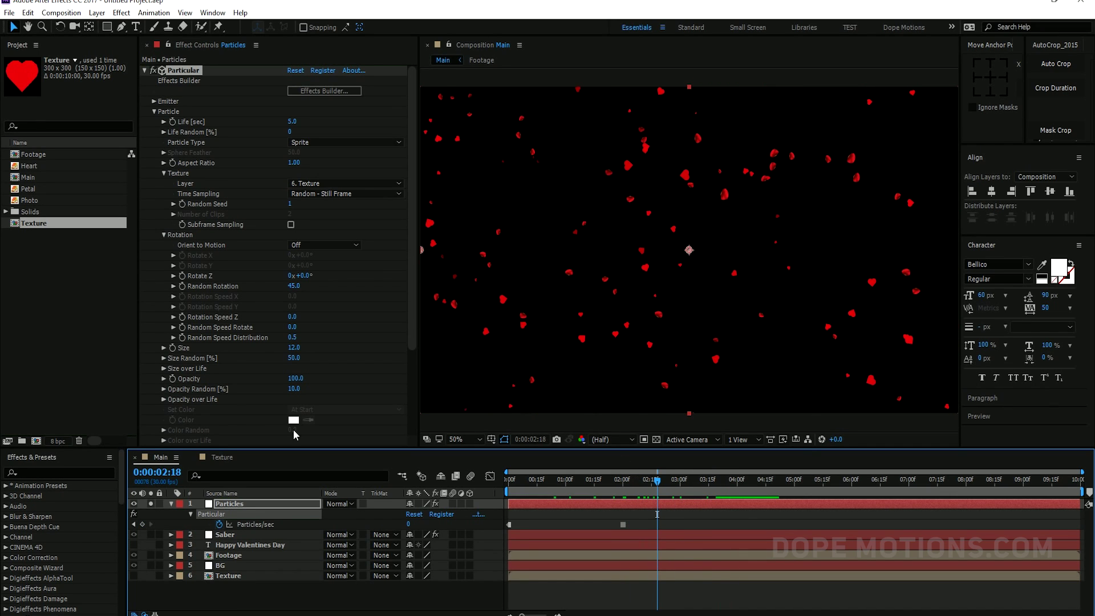
# Add a new camera layer using the 35mm lens preset
pyautogui.click(171, 504)
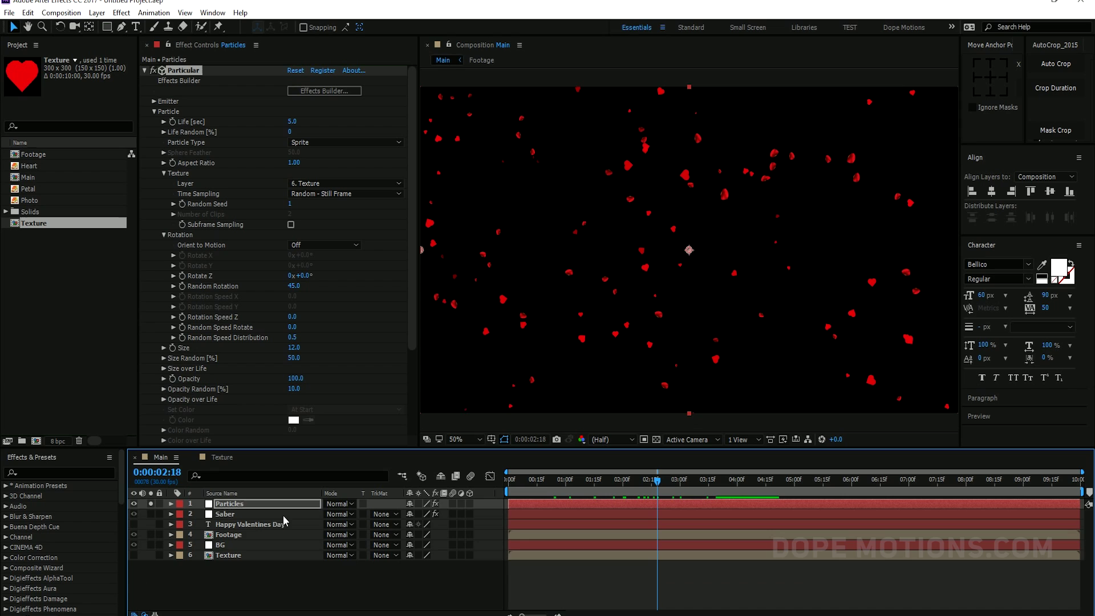
pyautogui.rightClick(242, 587)
pyautogui.moveTo(315, 475)
pyautogui.click(423, 532)
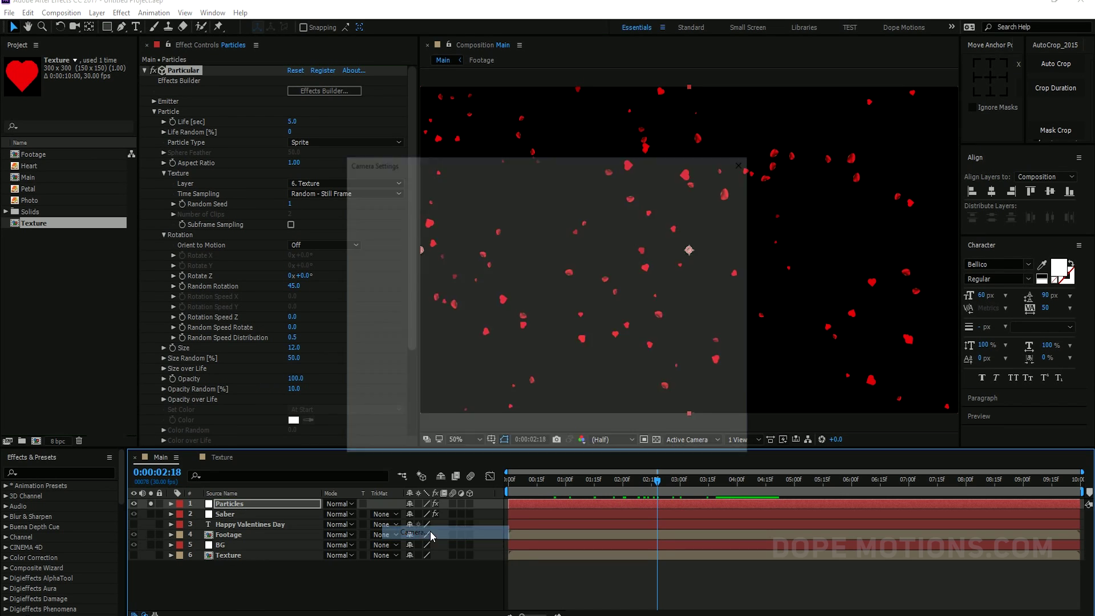
pyautogui.click(622, 219)
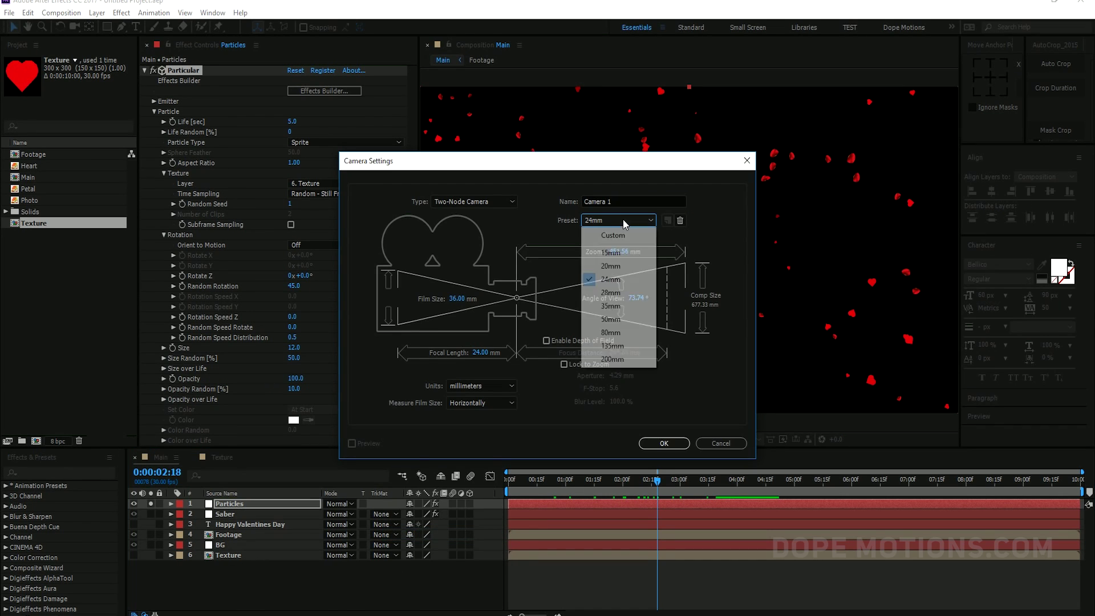
pyautogui.click(623, 306)
pyautogui.click(664, 444)
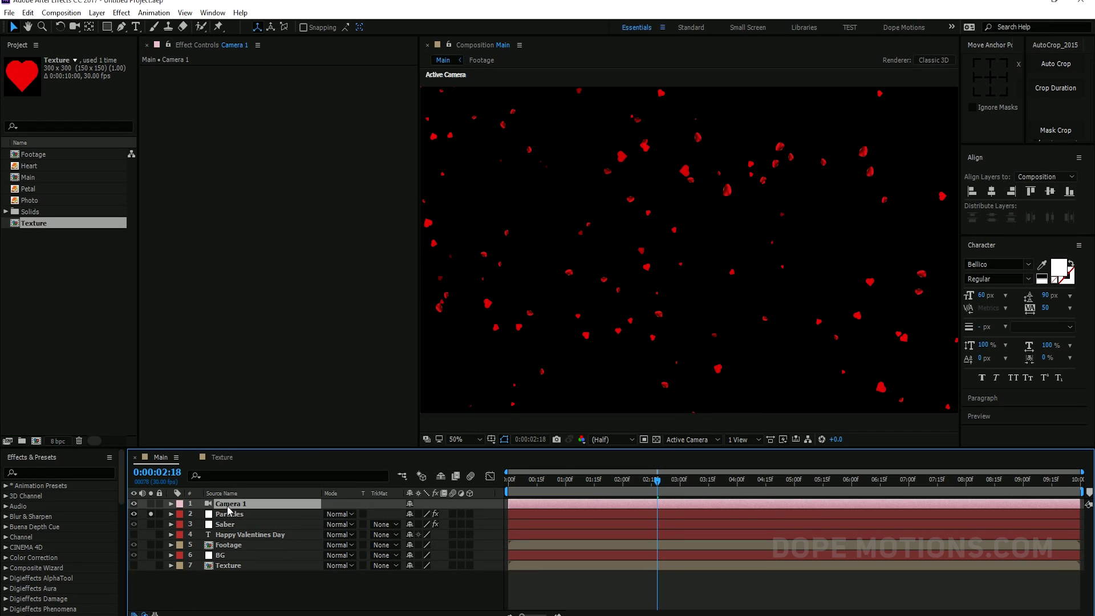
# Turn the camera's Depth of Field on with Focus Distance 1300 and Aperture 100
pyautogui.press('a')
pyautogui.press('a')
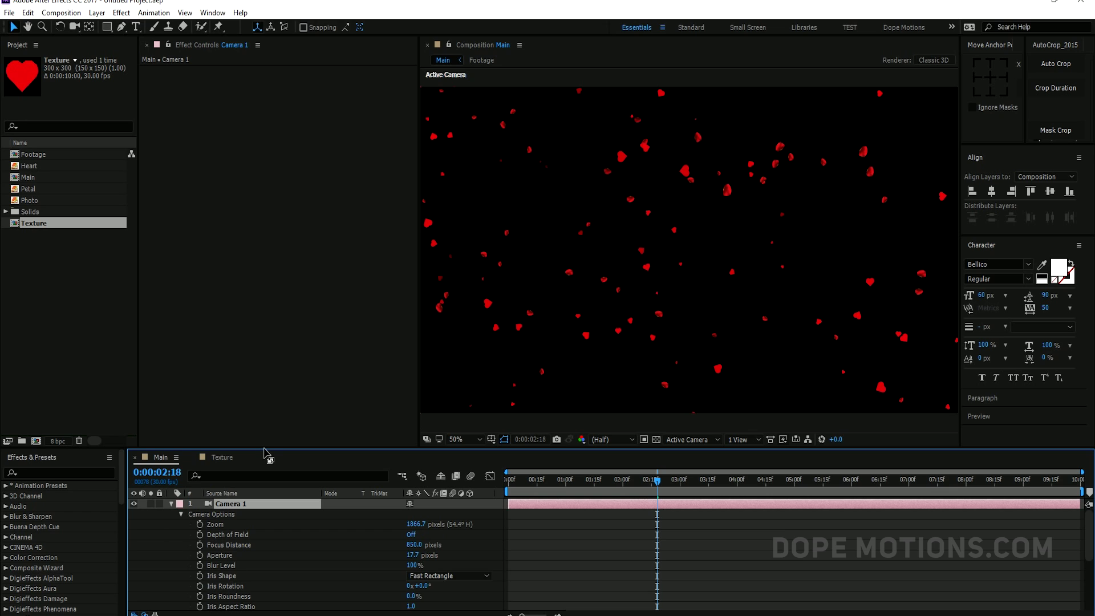
pyautogui.moveTo(264, 450); pyautogui.dragTo(265, 354)
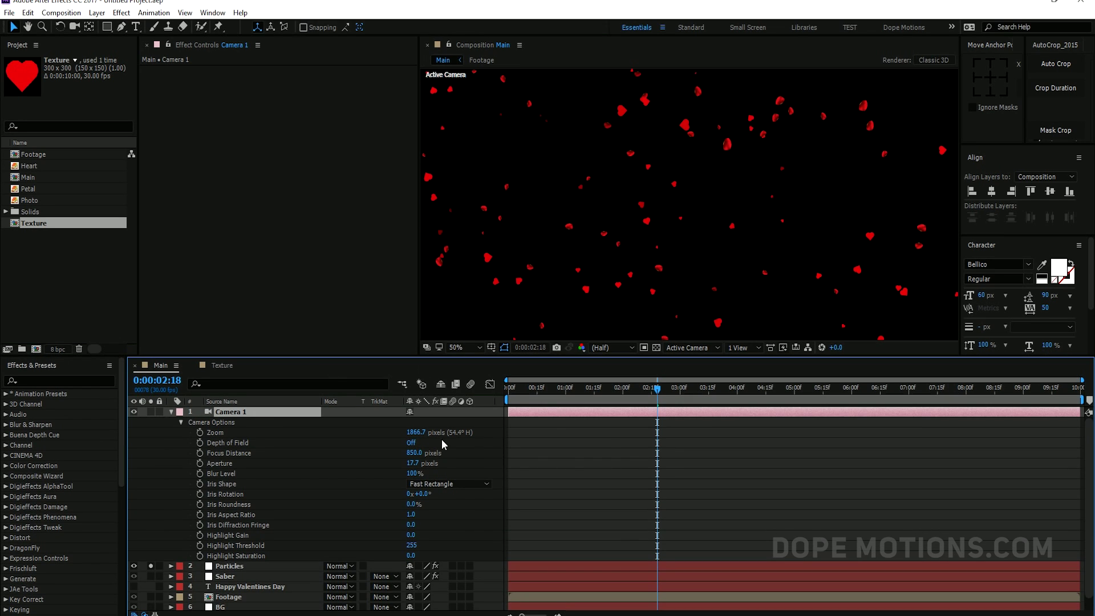
pyautogui.click(411, 443)
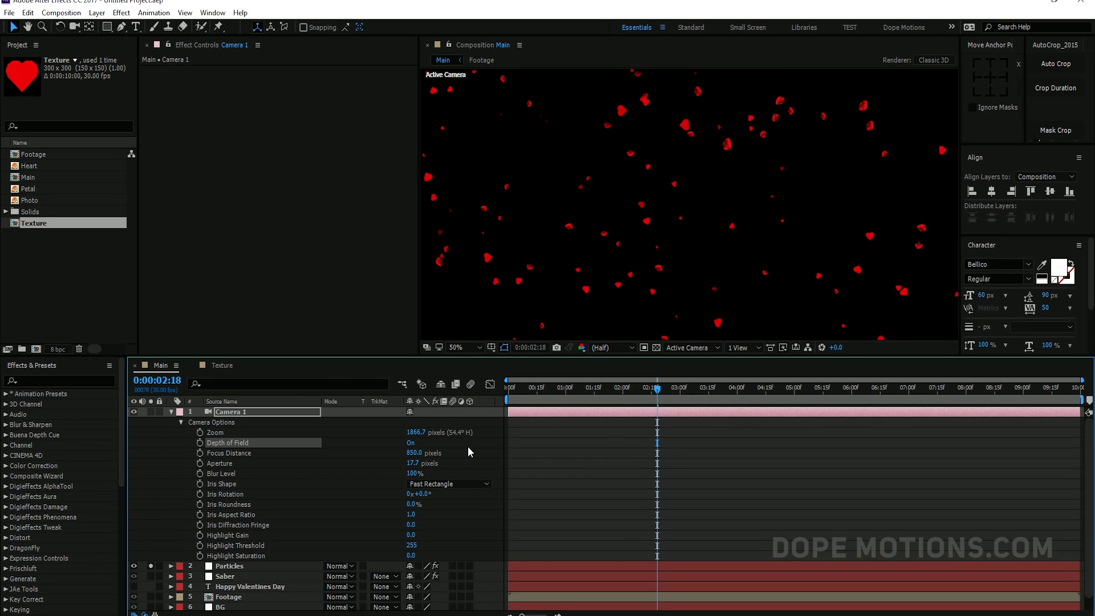
pyautogui.click(413, 453)
pyautogui.write('1300')
pyautogui.click(355, 461)
pyautogui.click(412, 463)
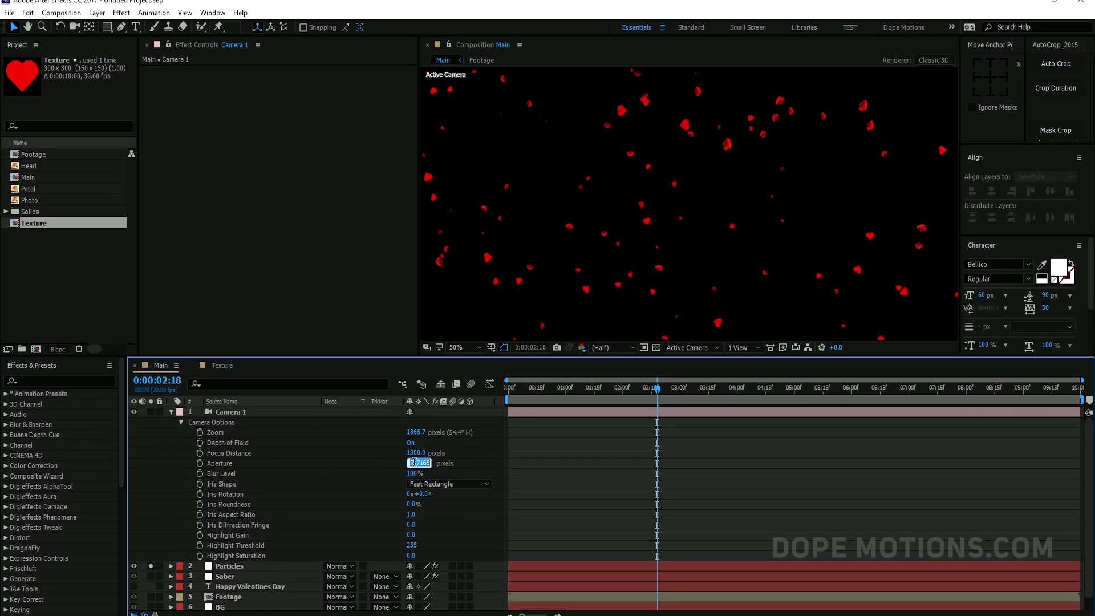
pyautogui.write('100')
pyautogui.click(457, 456)
pyautogui.click(170, 411)
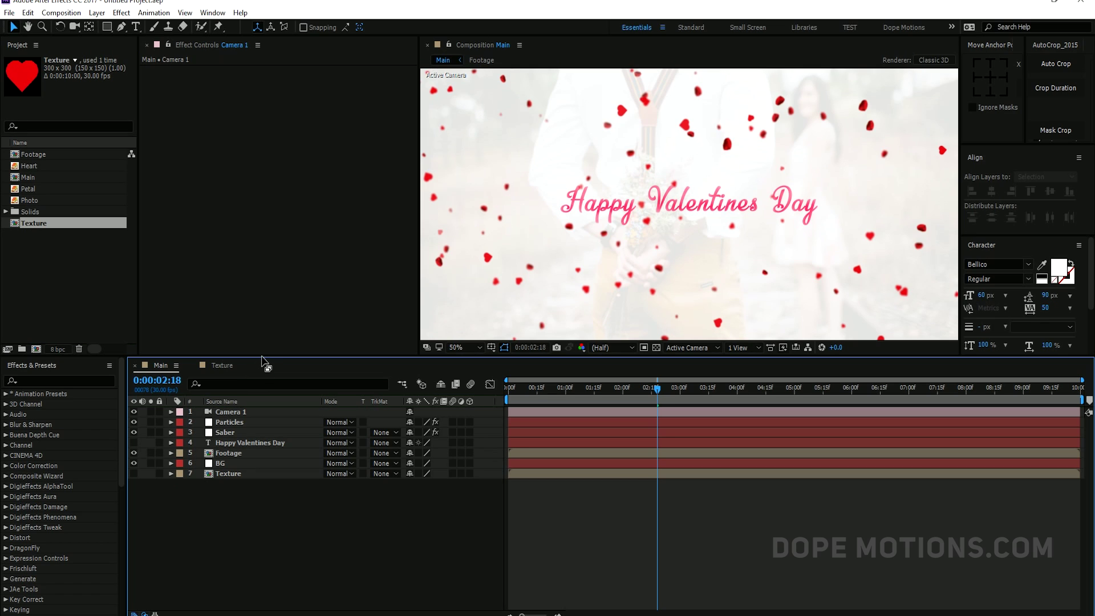
# Change Camera 1's Focus Distance to 1500 pixels and scrub through time to check the blur
pyautogui.moveTo(259, 356); pyautogui.dragTo(257, 413)
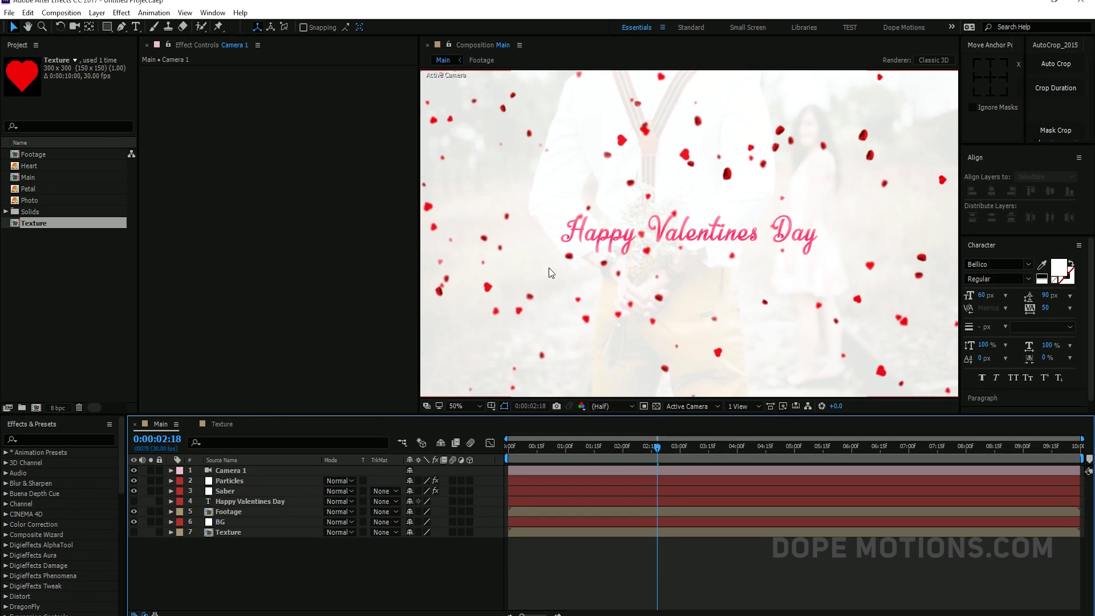
pyautogui.click(243, 470)
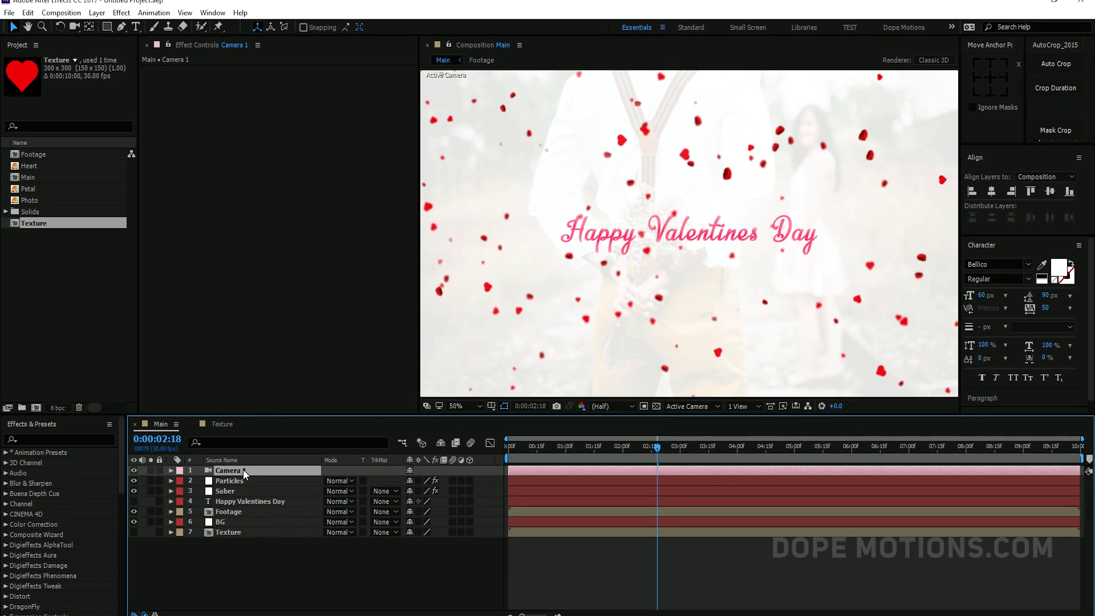
pyautogui.press('a')
pyautogui.press('a')
pyautogui.click(412, 511)
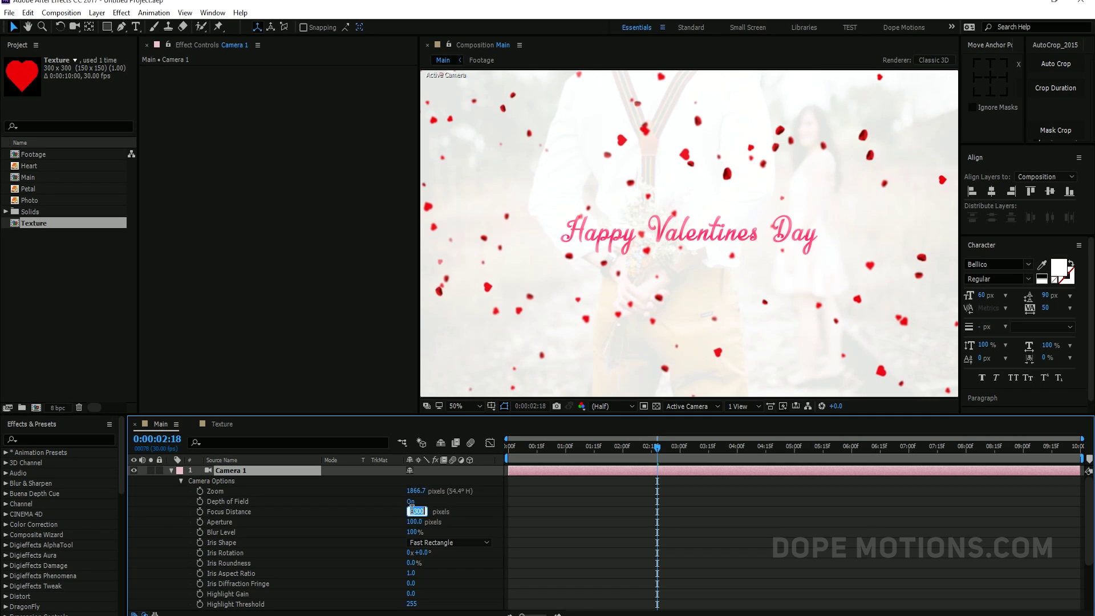
pyautogui.write('1500')
pyautogui.click(474, 502)
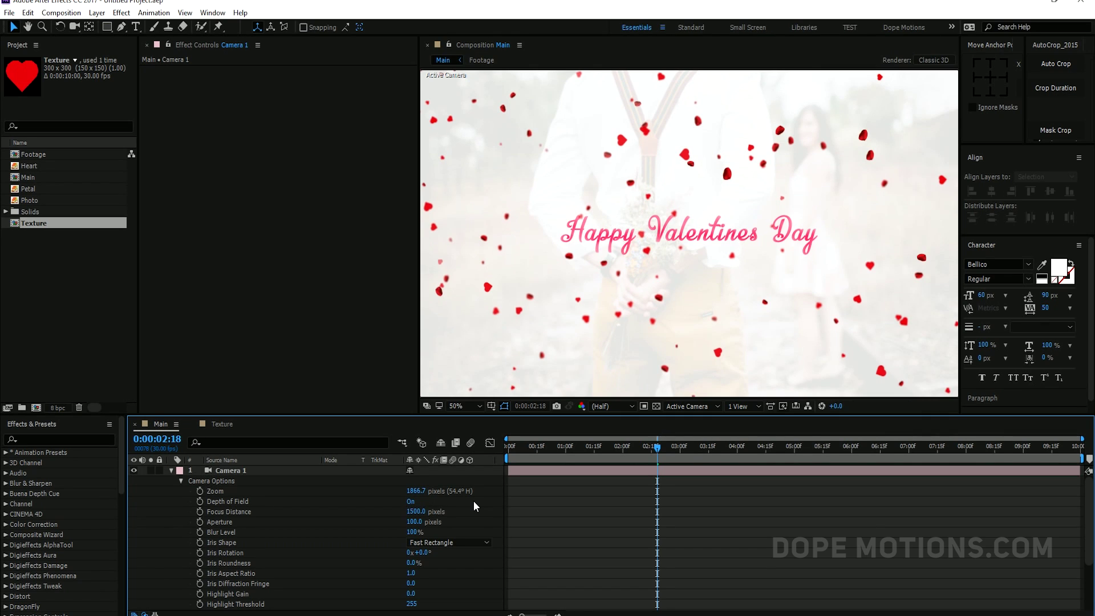
pyautogui.click(518, 446)
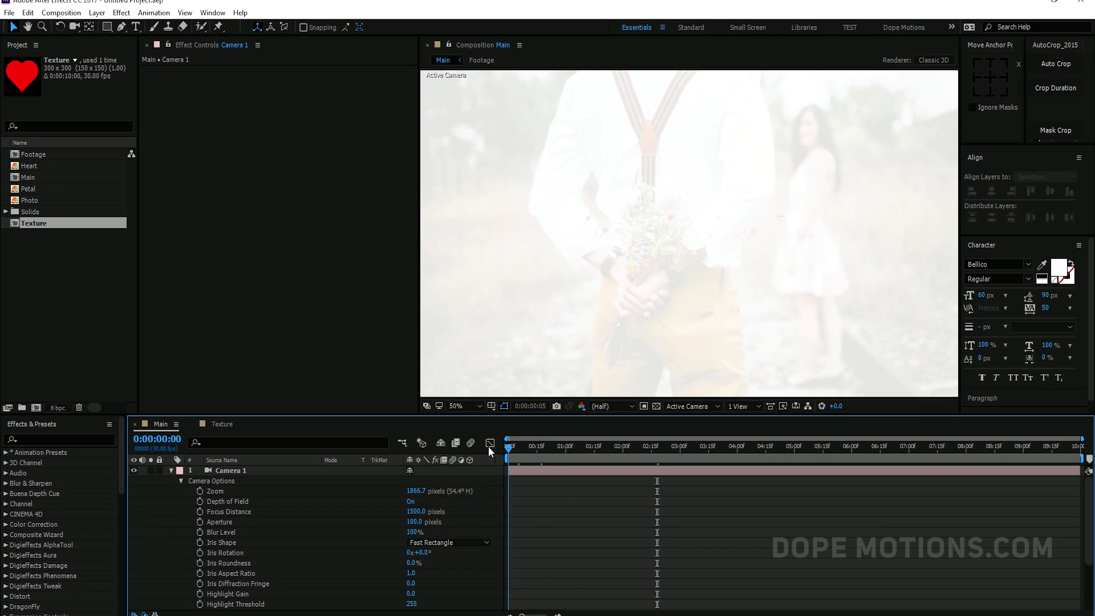
pyautogui.moveTo(553, 457); pyautogui.dragTo(778, 481)
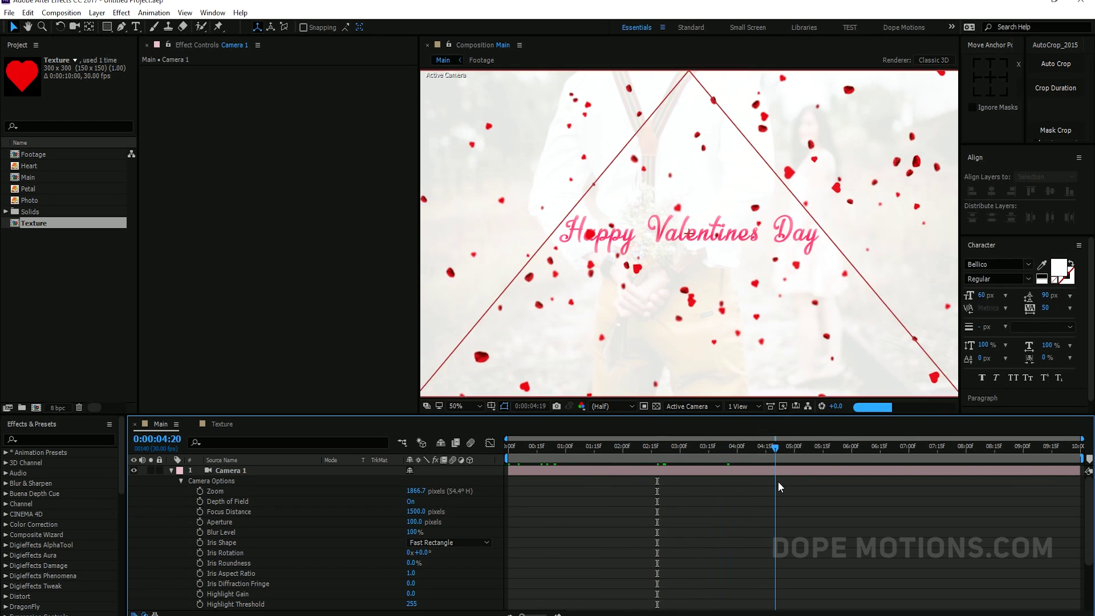
# Raise Particular's Opacity Random on the Particles layer to 35 and preview from frame 0
pyautogui.click(172, 470)
pyautogui.click(228, 481)
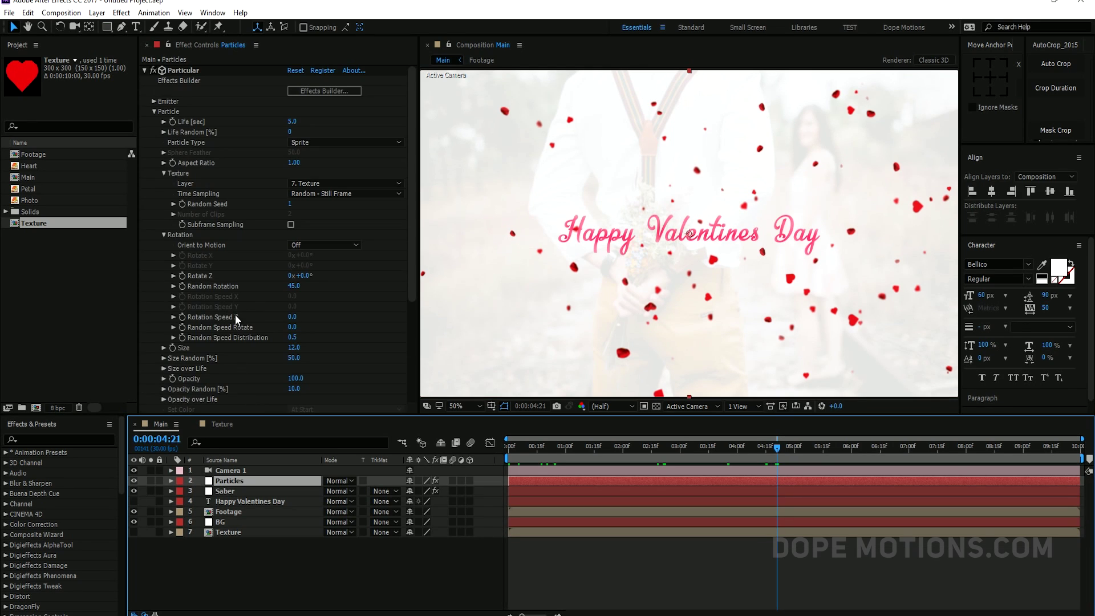
pyautogui.click(164, 173)
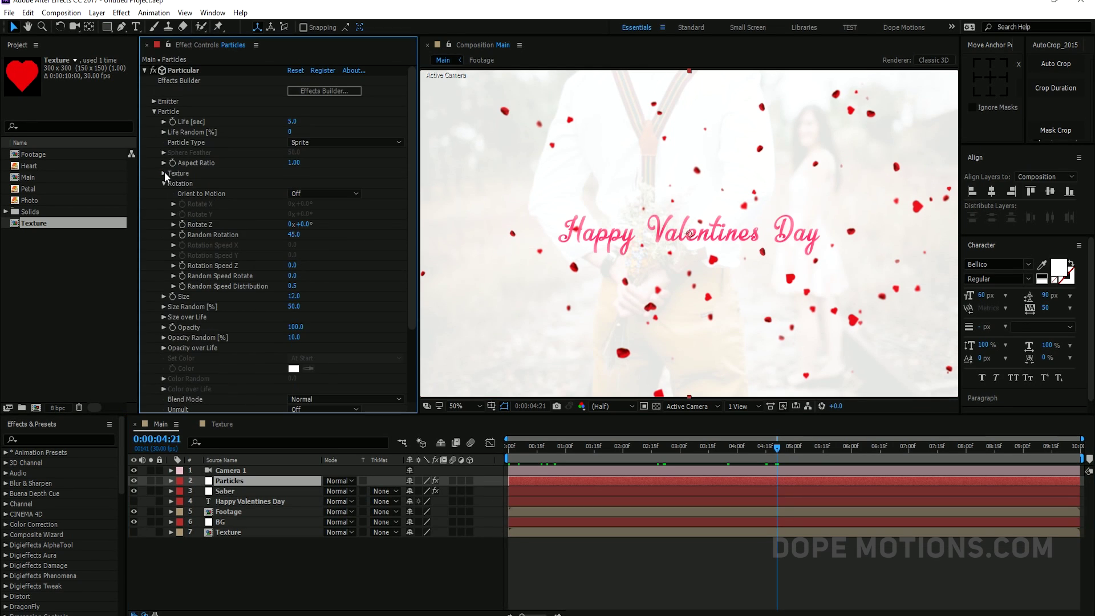
pyautogui.click(164, 185)
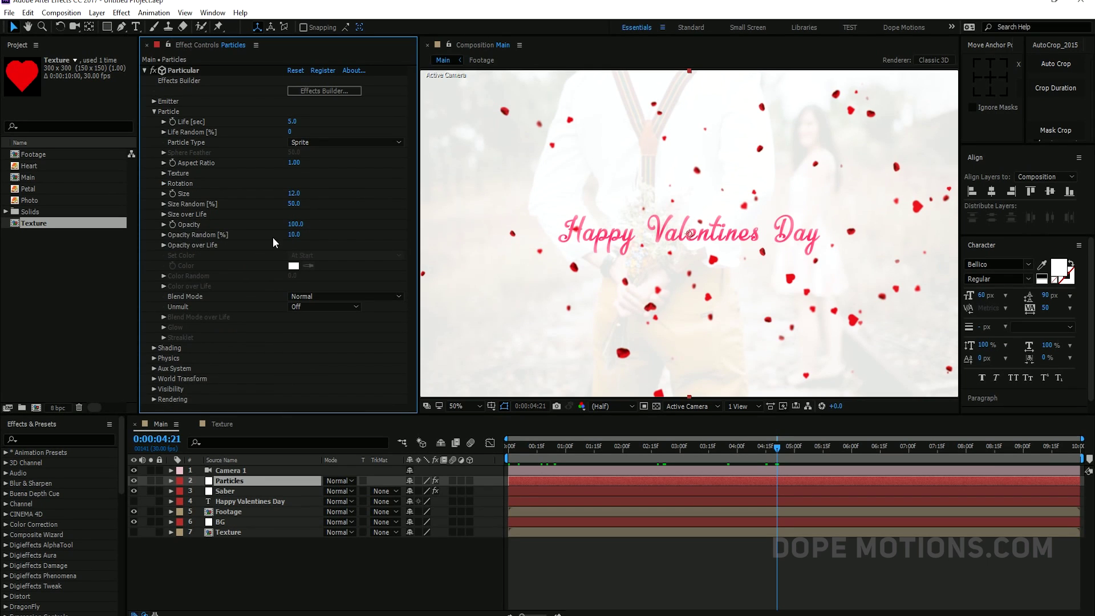
pyautogui.click(292, 234)
pyautogui.press('Return')
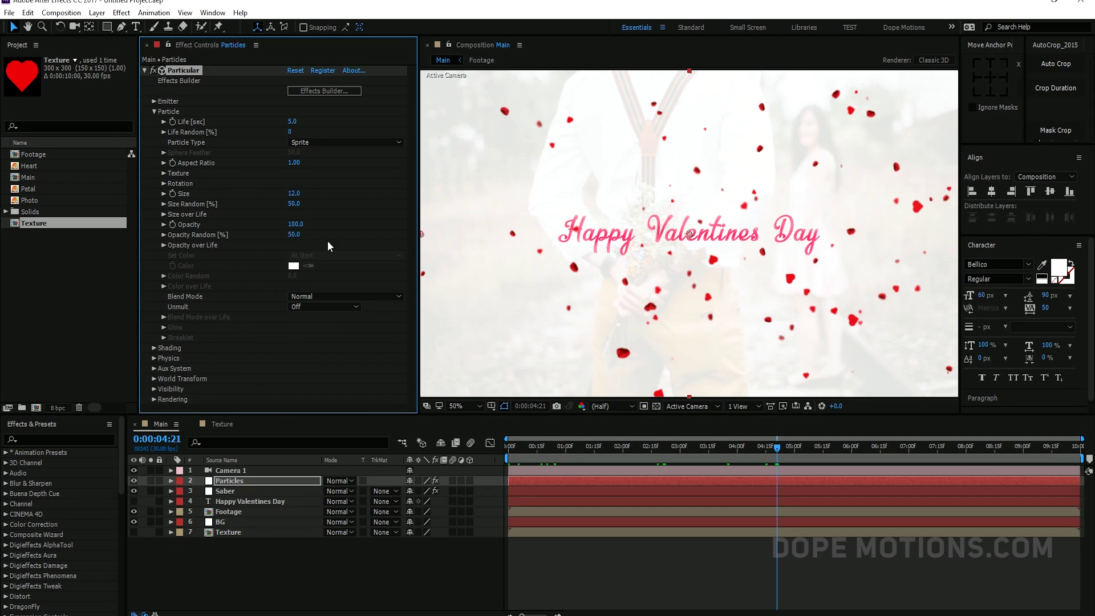
pyautogui.click(294, 235)
pyautogui.write('35')
pyautogui.press('Return')
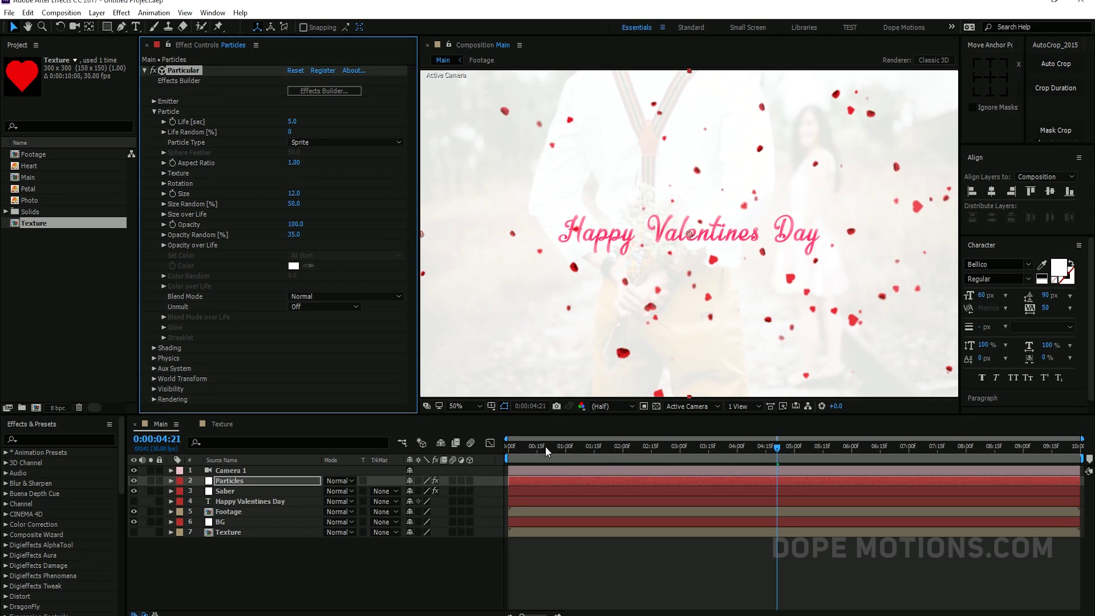
pyautogui.moveTo(545, 446); pyautogui.dragTo(486, 450)
pyautogui.press('space')
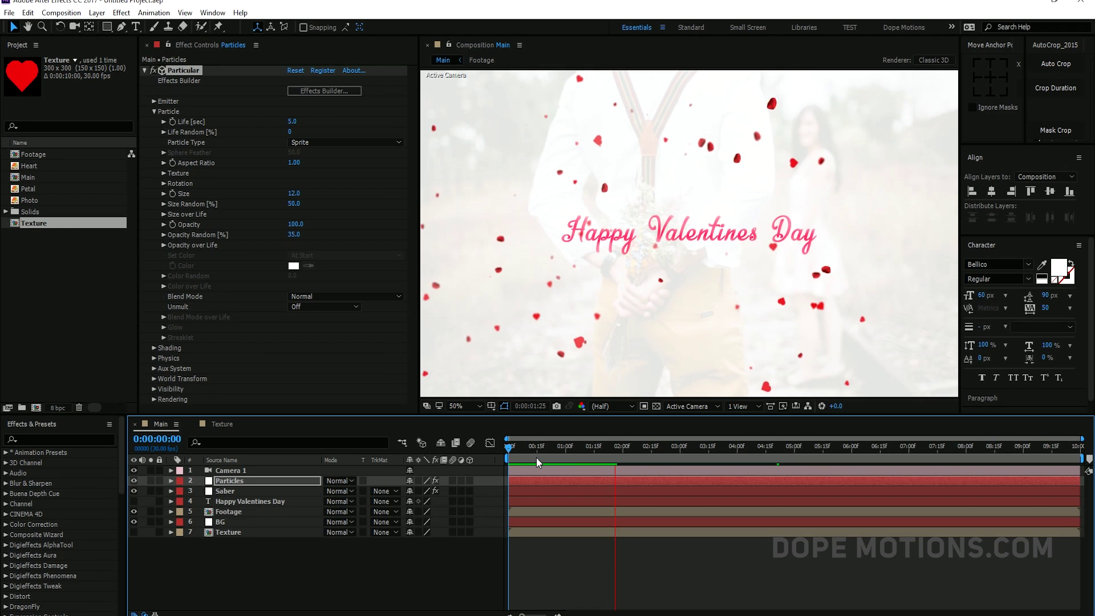
# Preview the animation around three seconds, then return to the start
pyautogui.click(679, 450)
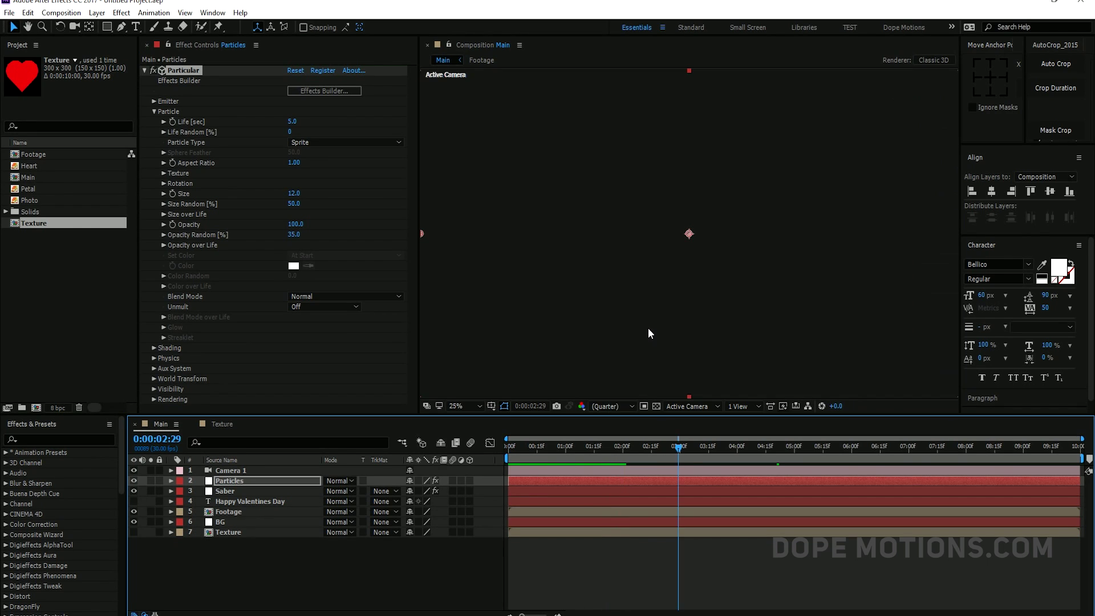
pyautogui.scroll(-2, 648, 327)
pyautogui.press('space')
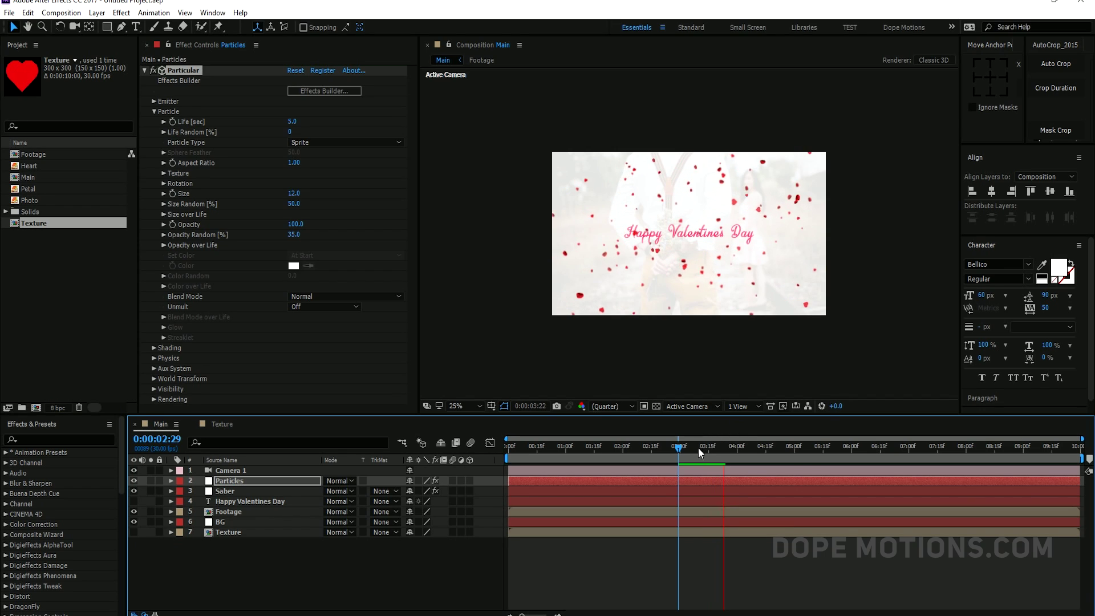
pyautogui.moveTo(703, 447); pyautogui.dragTo(494, 460)
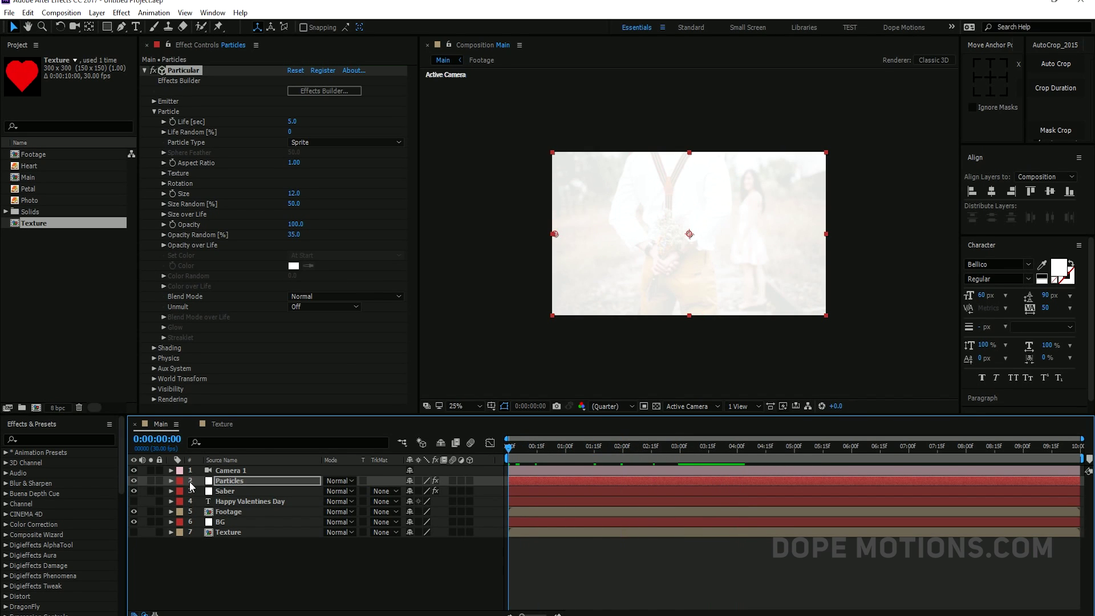
# Set the emitter's Particles/sec to 500 and scrub forward to check the hearts over the title
pyautogui.click(229, 485)
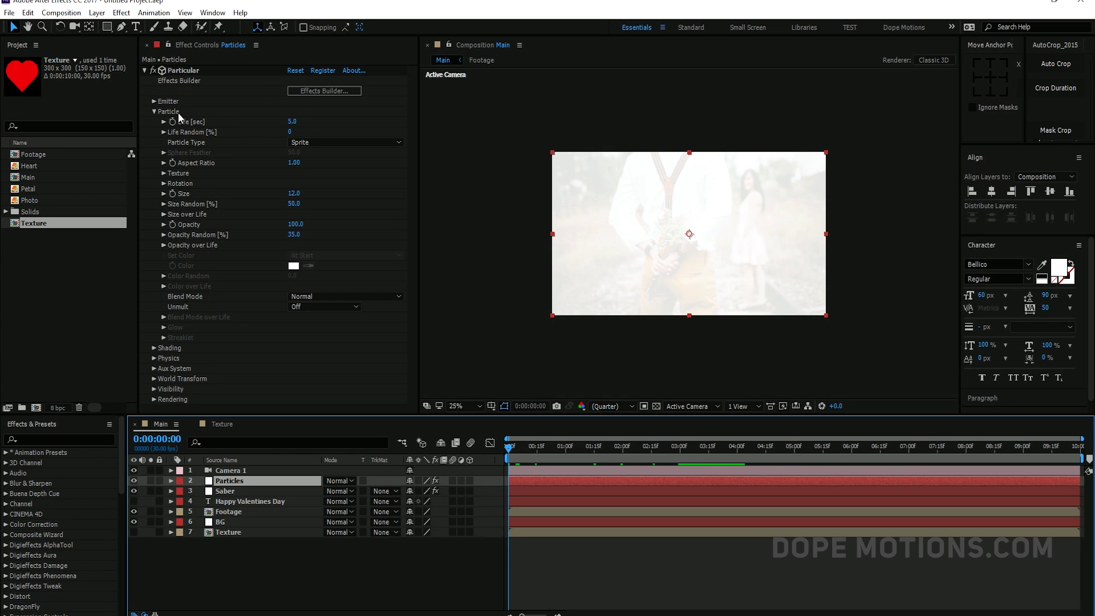
pyautogui.click(153, 111)
pyautogui.click(152, 102)
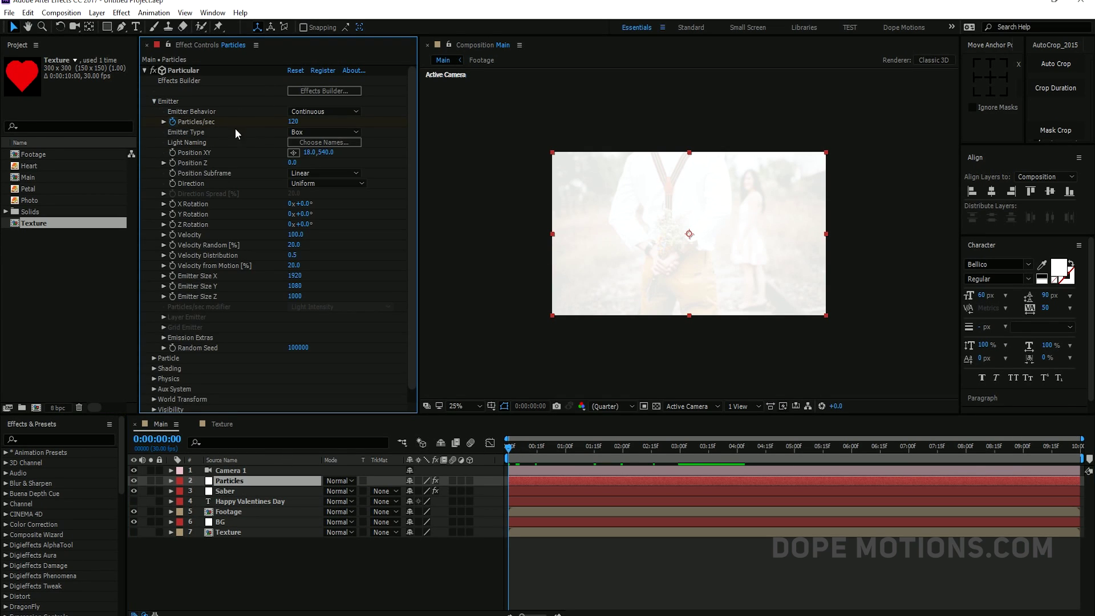
pyautogui.click(292, 122)
pyautogui.write('500')
pyautogui.moveTo(536, 448); pyautogui.dragTo(636, 455)
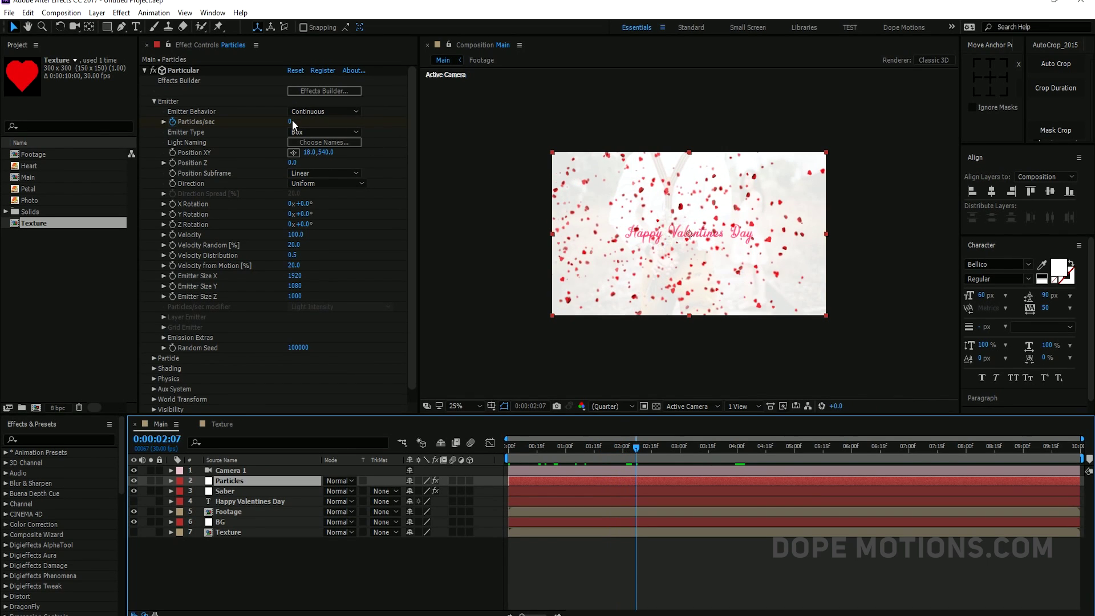
pyautogui.moveTo(529, 450); pyautogui.dragTo(463, 445)
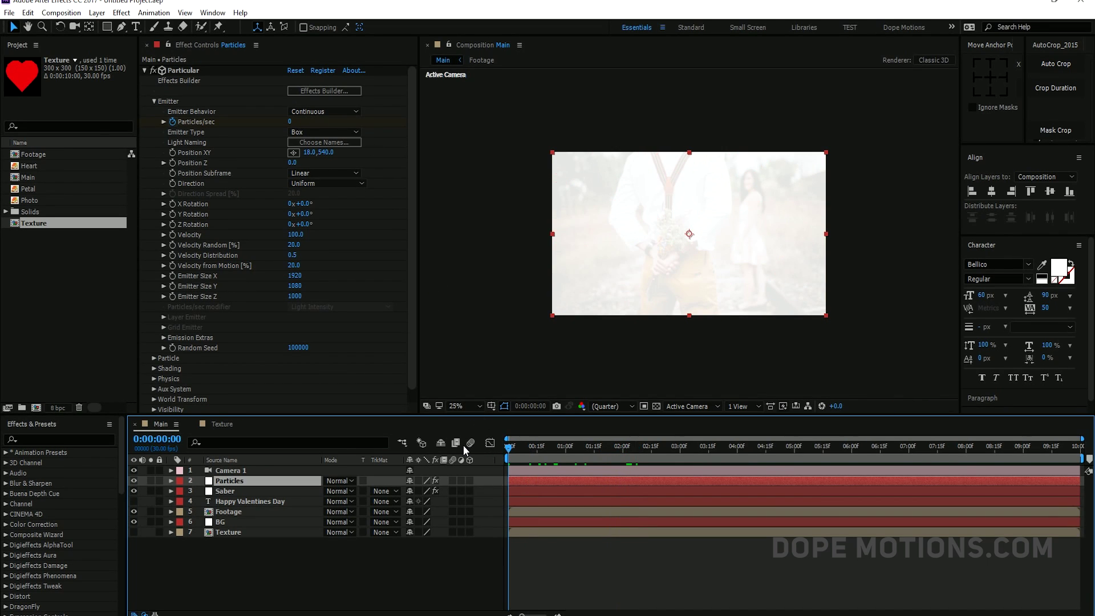
pyautogui.click(290, 121)
pyautogui.write('500')
pyautogui.press('Return')
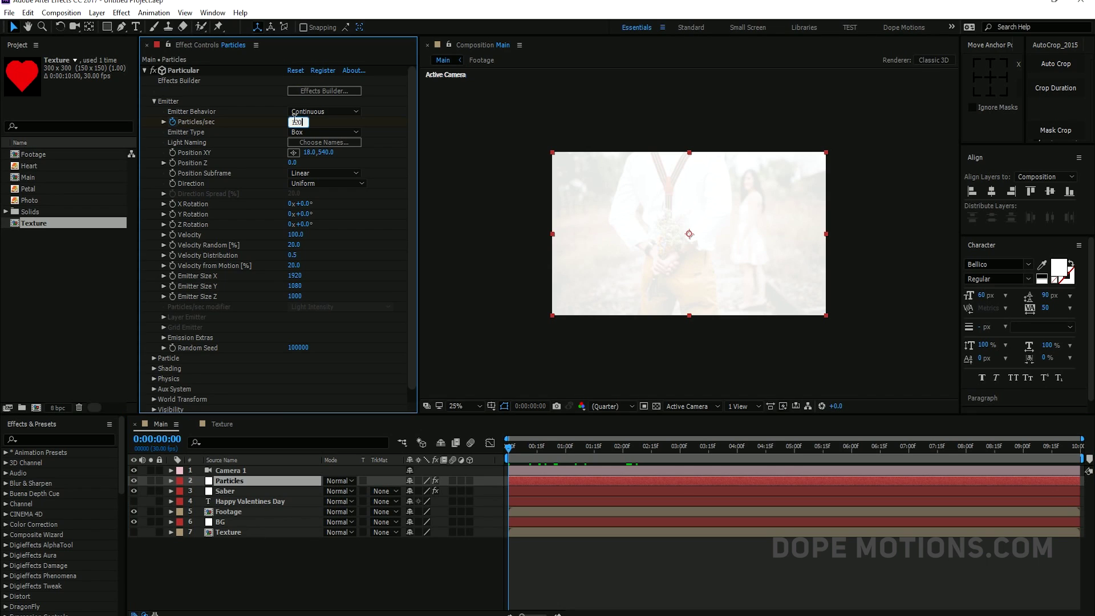
pyautogui.click(641, 479)
pyautogui.moveTo(568, 445); pyautogui.dragTo(694, 453)
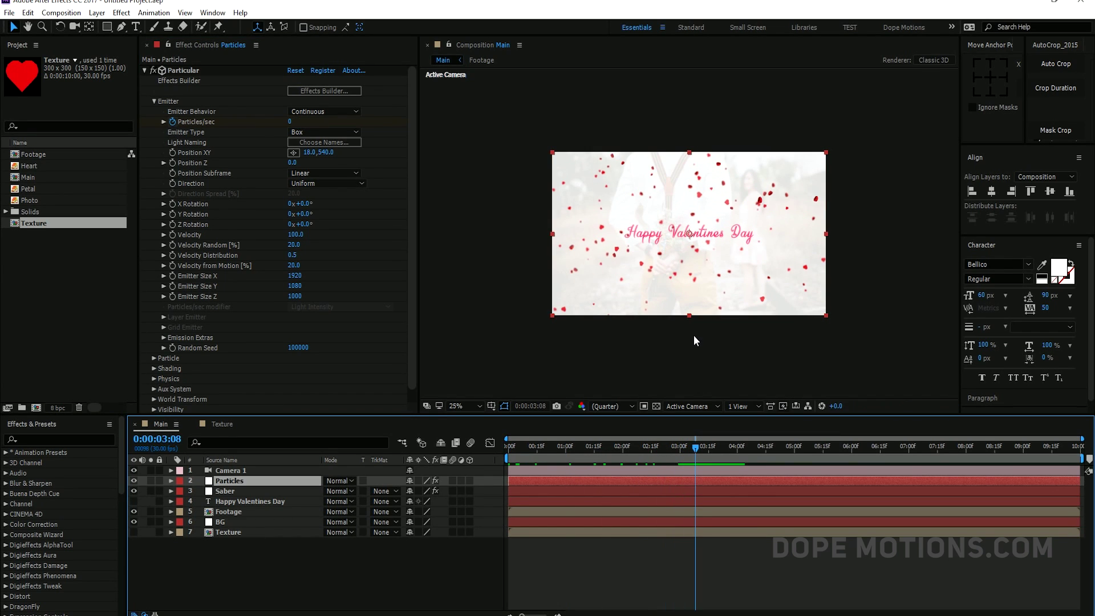
# Inspect the heart image in the Texture composition, then go back to the Main composition
pyautogui.scroll(2, 694, 334)
pyautogui.scroll(-2, 612, 305)
pyautogui.moveTo(694, 448); pyautogui.dragTo(730, 450)
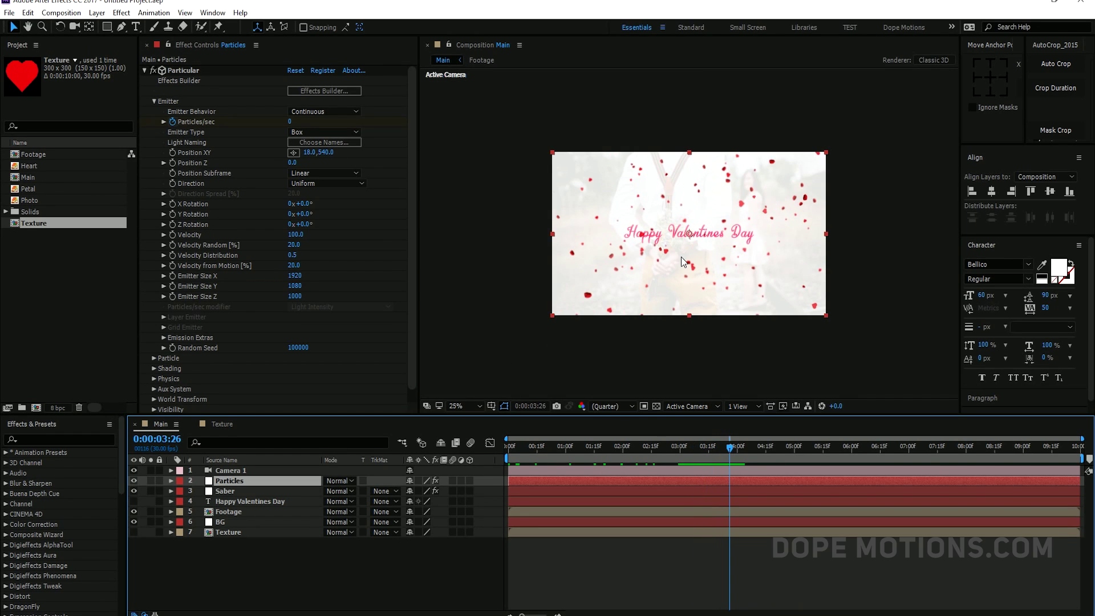
pyautogui.scroll(2, 681, 256)
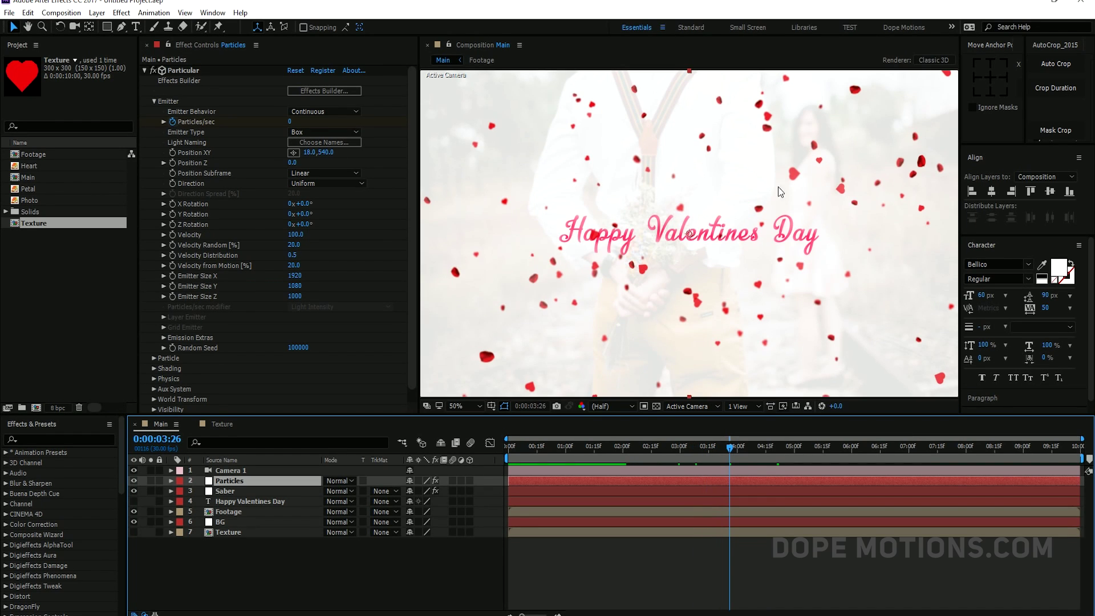
pyautogui.click(224, 424)
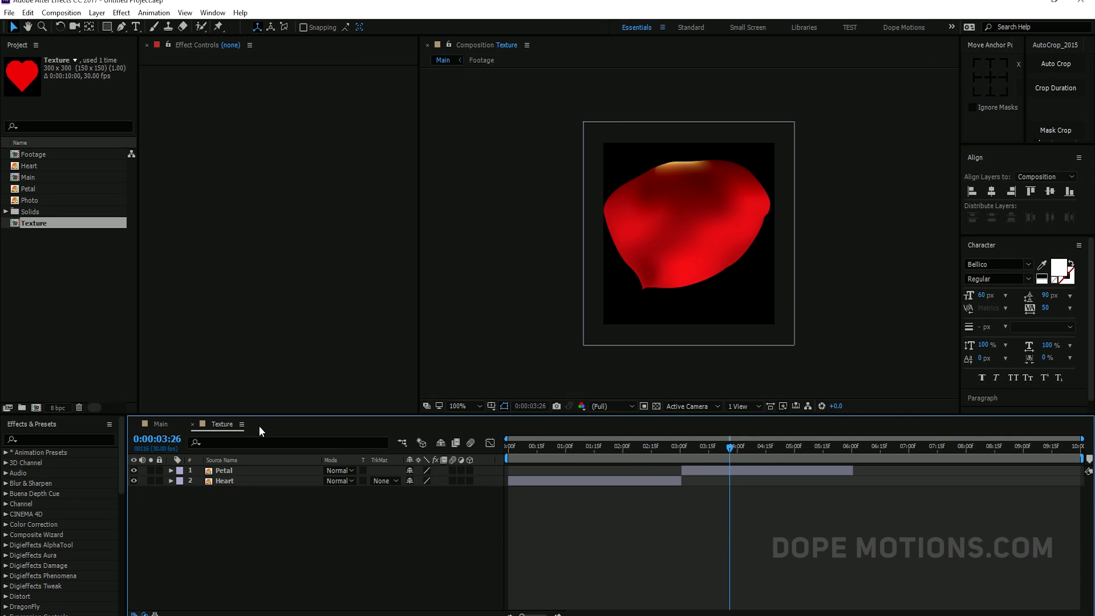
pyautogui.moveTo(656, 450); pyautogui.dragTo(741, 450)
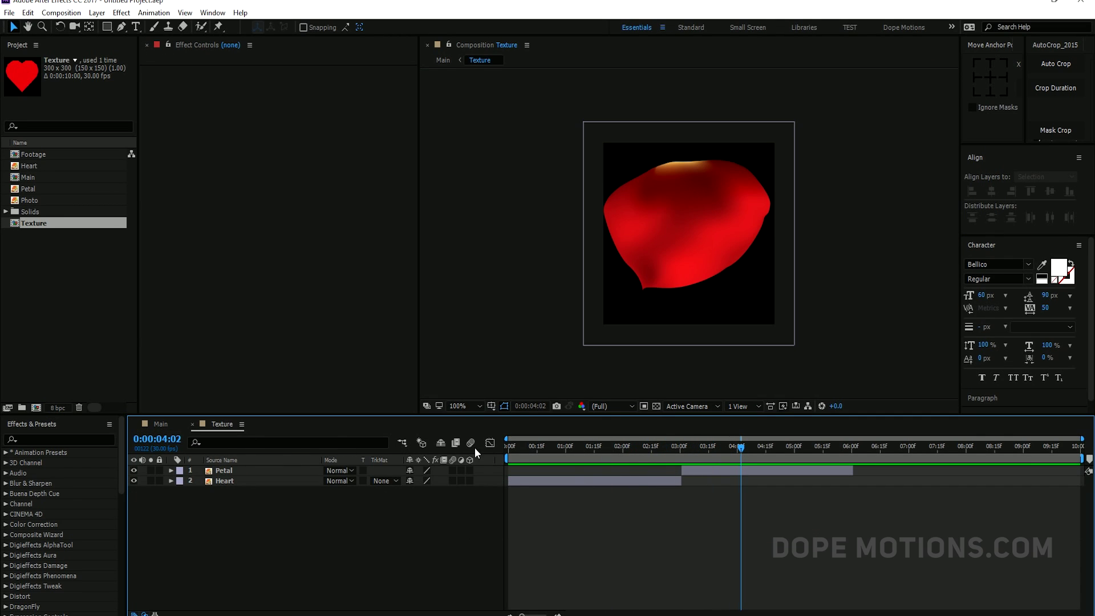
pyautogui.click(161, 424)
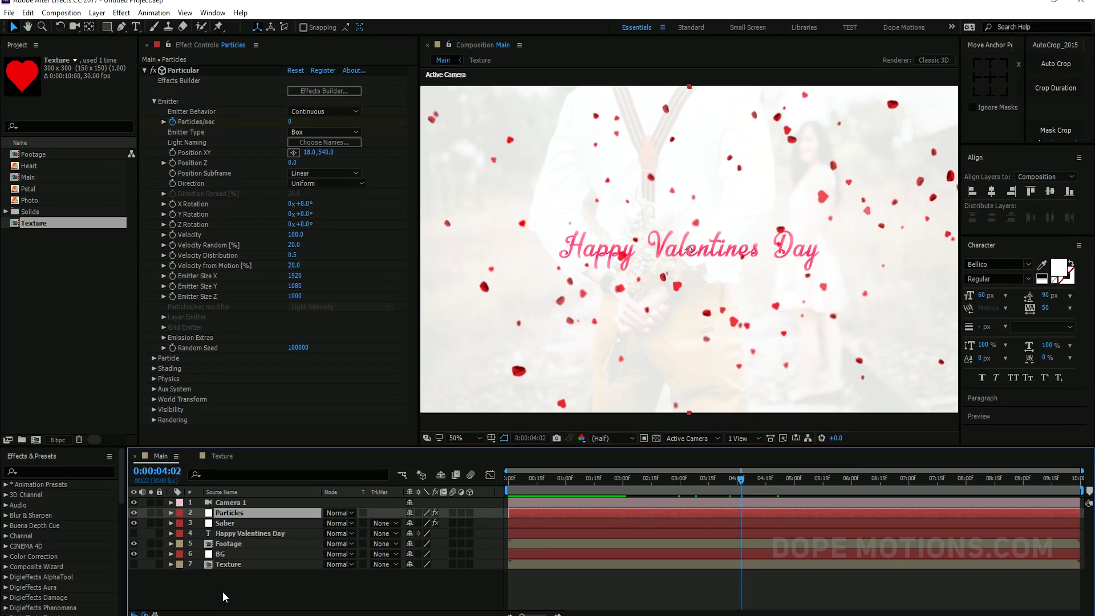
# Add a new adjustment layer named CC
pyautogui.rightClick(222, 591)
pyautogui.moveTo(285, 478)
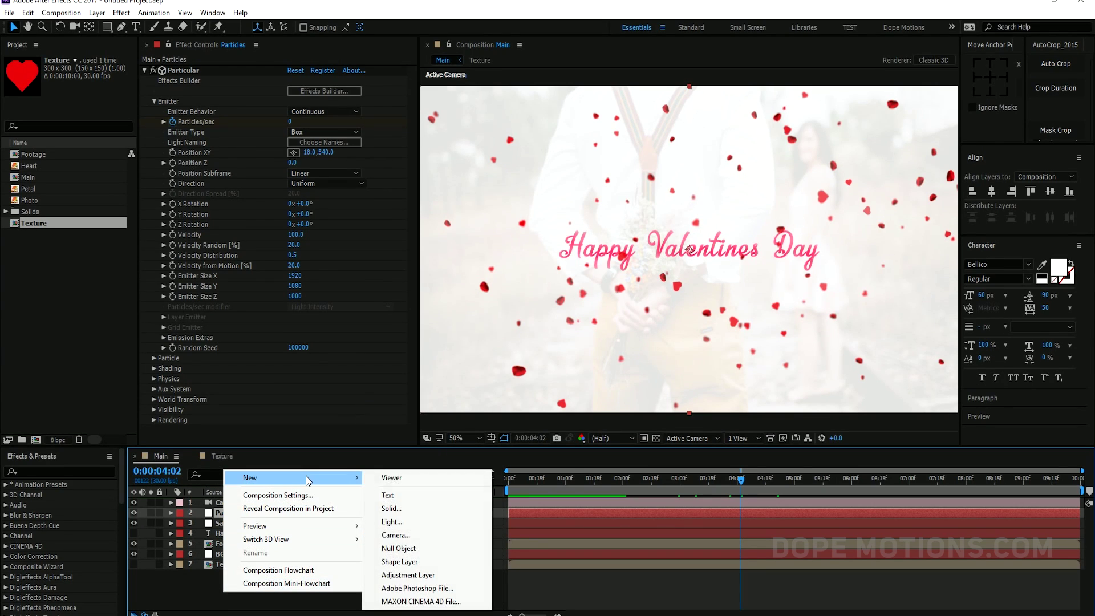
pyautogui.click(411, 573)
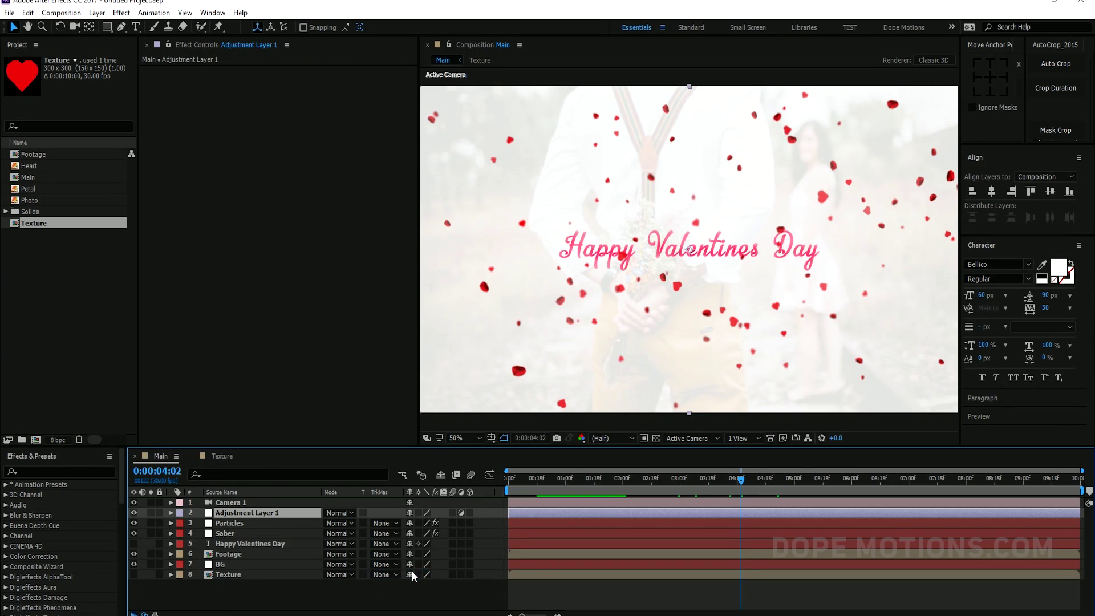
pyautogui.press('Return')
pyautogui.press('Return')
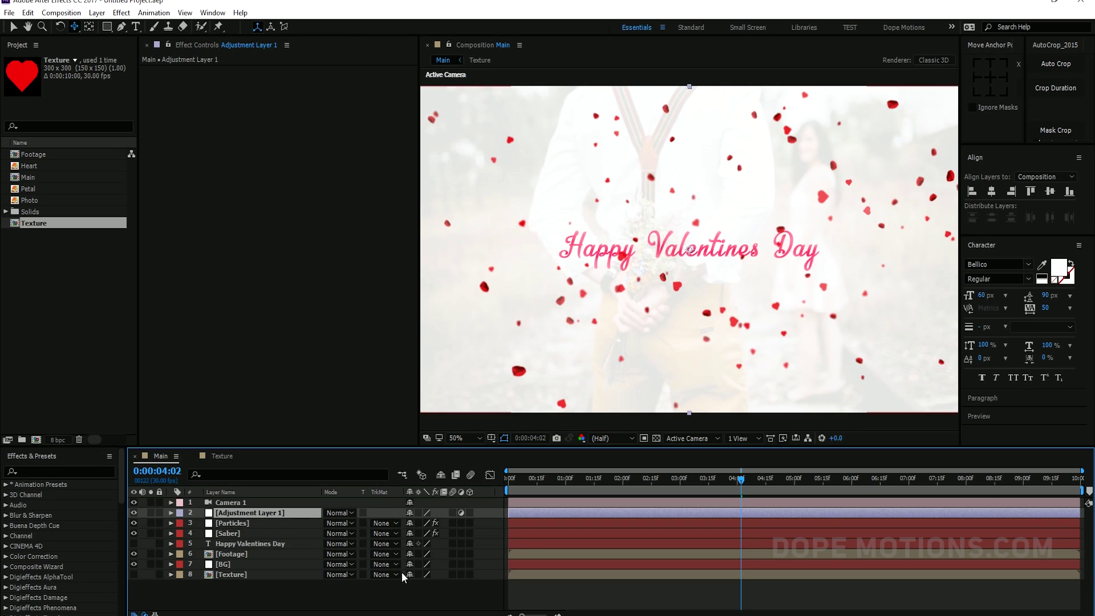
pyautogui.press('Return')
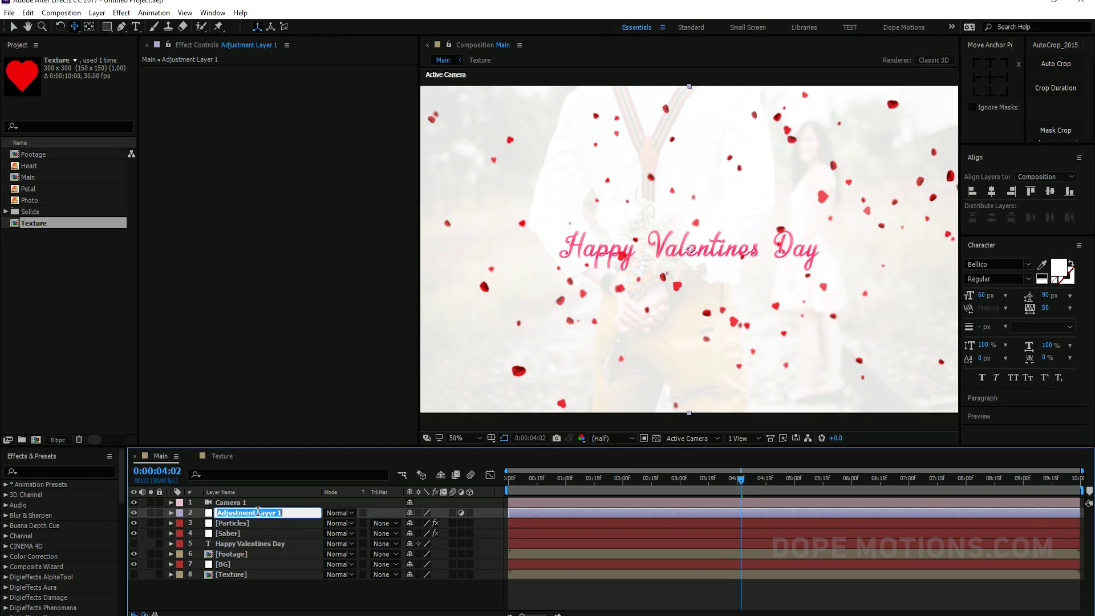
pyautogui.write('CC')
pyautogui.press('Return')
pyautogui.hotkey('ctrl', 'space')
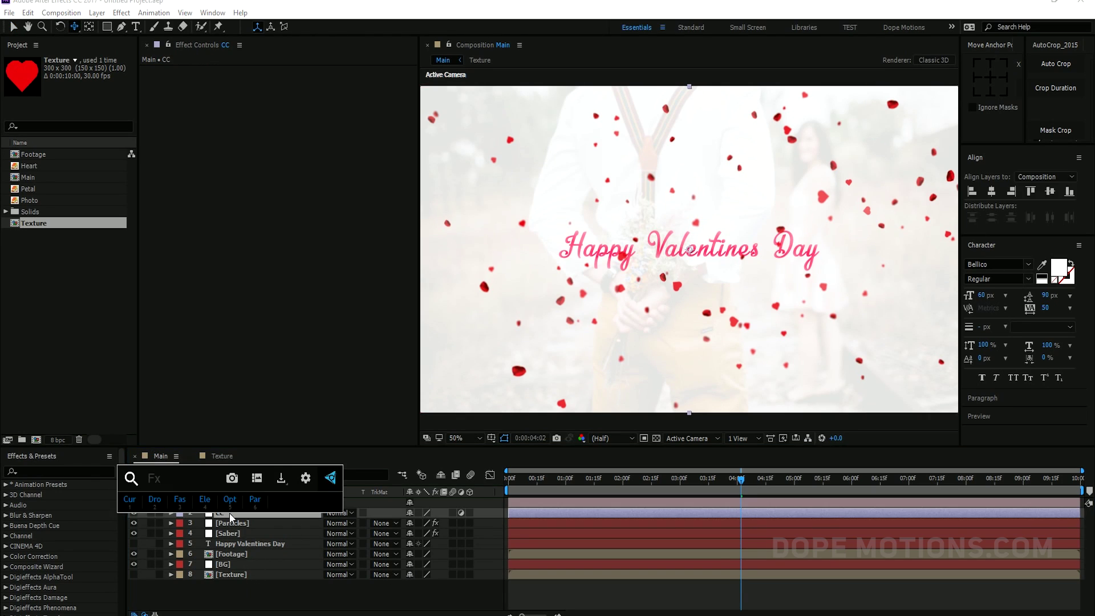
# Apply Curves to CC and drag RGB curve points into a gentle S-curve
pyautogui.write('curve')
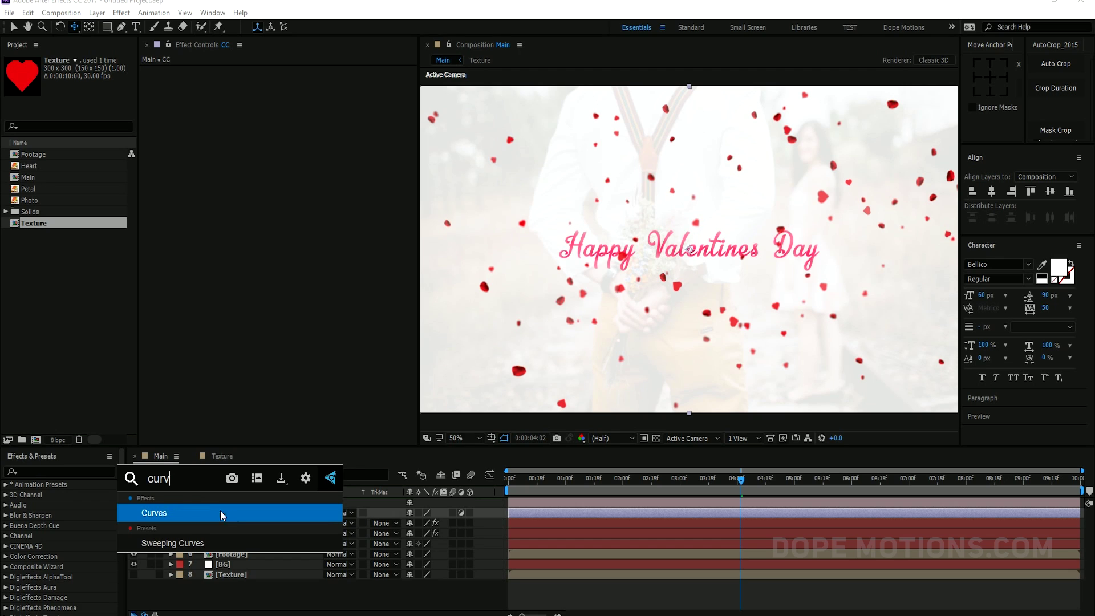
pyautogui.press('Return')
pyautogui.press('v')
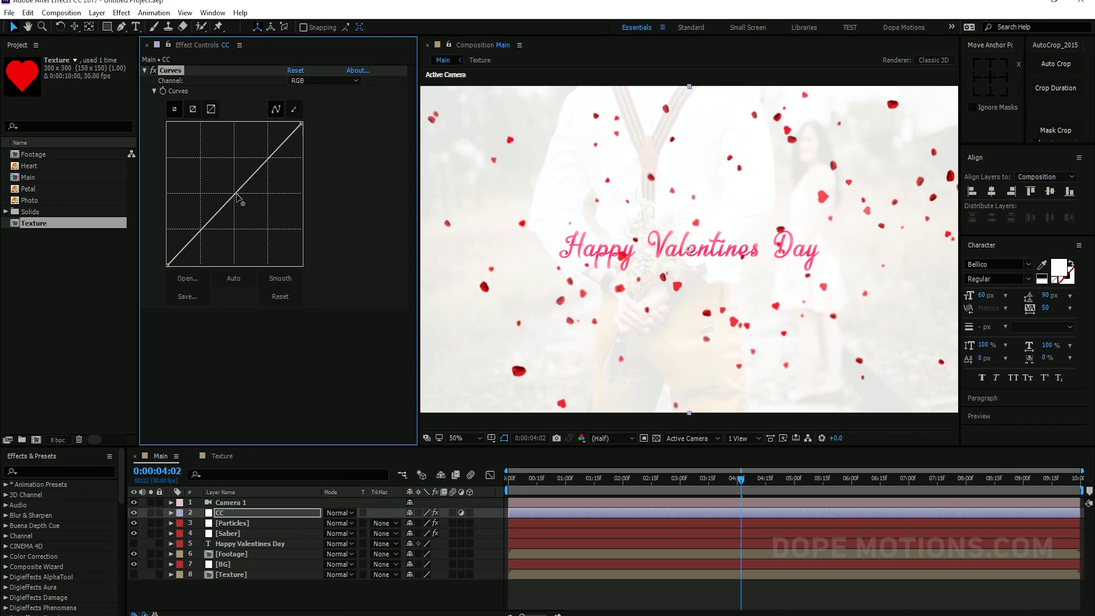
pyautogui.moveTo(240, 200)
pyautogui.mouseDown()
pyautogui.moveTo(252, 215)
pyautogui.moveTo(240, 201)
pyautogui.mouseUp()
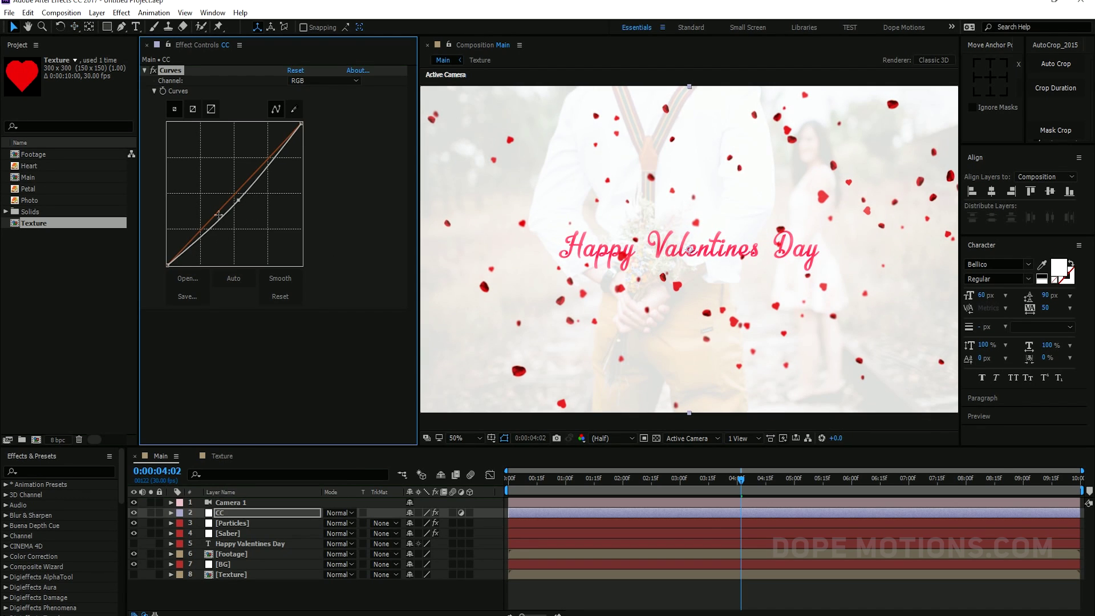
pyautogui.moveTo(199, 239); pyautogui.dragTo(205, 242)
pyautogui.moveTo(256, 179); pyautogui.dragTo(255, 174)
pyautogui.moveTo(207, 245); pyautogui.dragTo(201, 235)
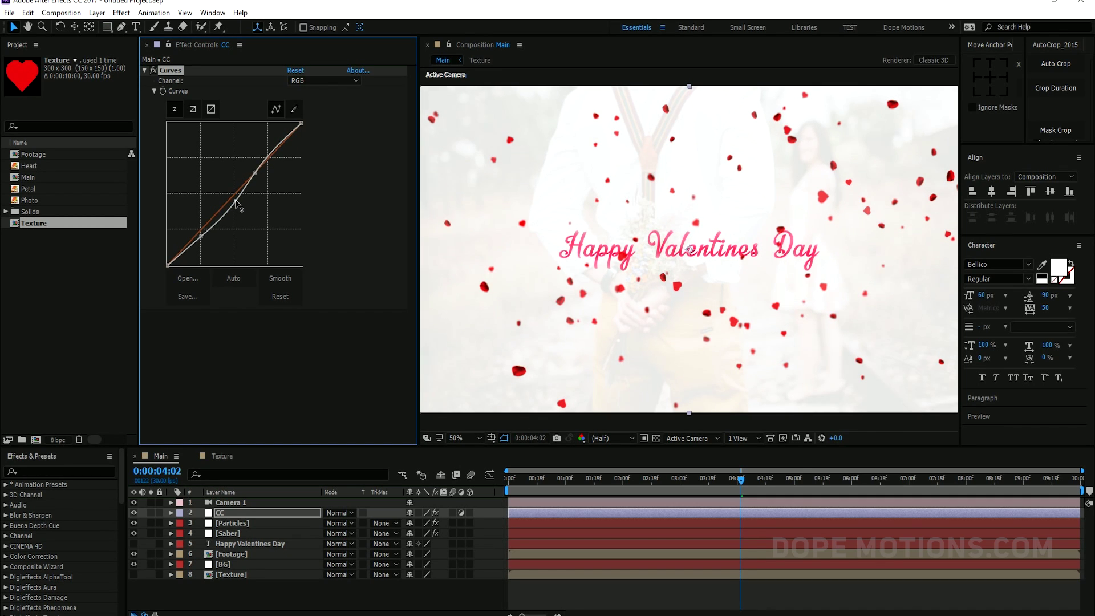
# Duplicate the CC layer as CC 2, lower its RGB curve and raise the Red curve
pyautogui.click(252, 596)
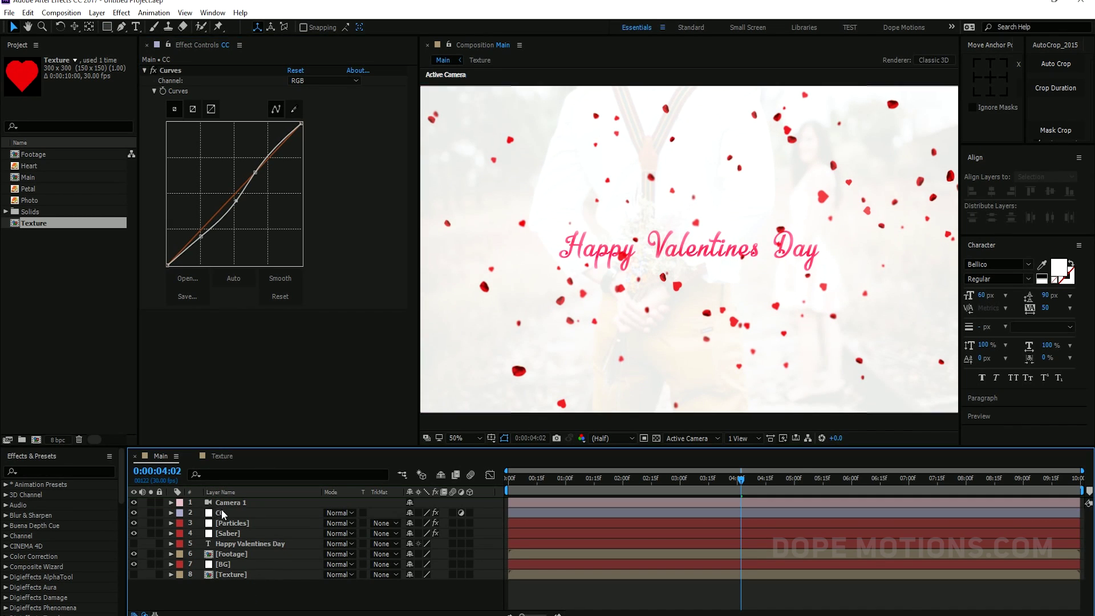
pyautogui.click(222, 513)
pyautogui.hotkey('ctrl', 'd')
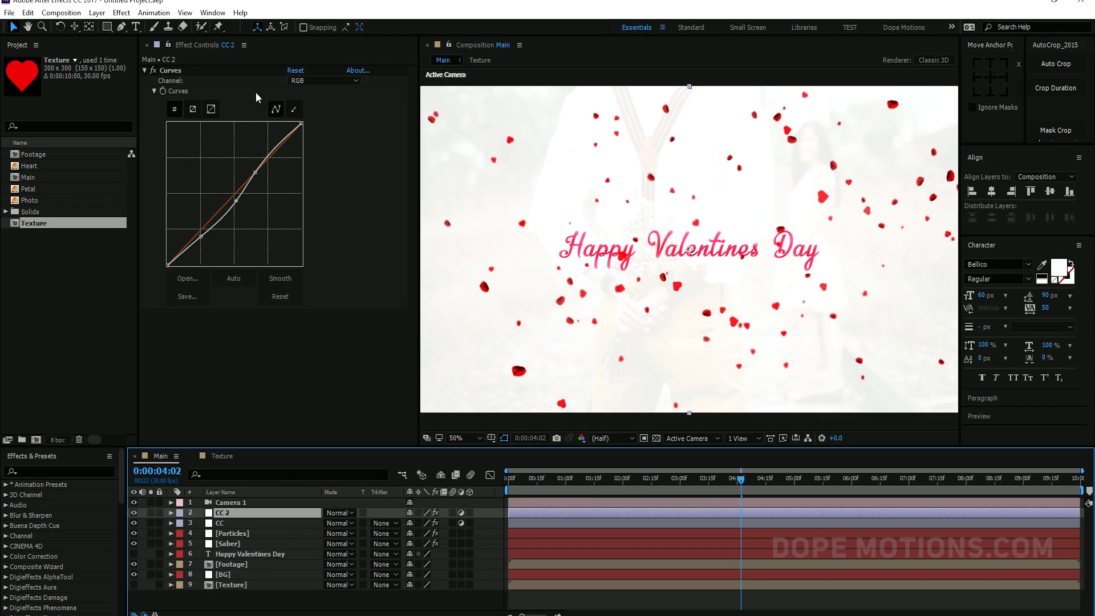
pyautogui.click(297, 76)
pyautogui.moveTo(232, 197); pyautogui.dragTo(253, 217)
pyautogui.click(314, 81)
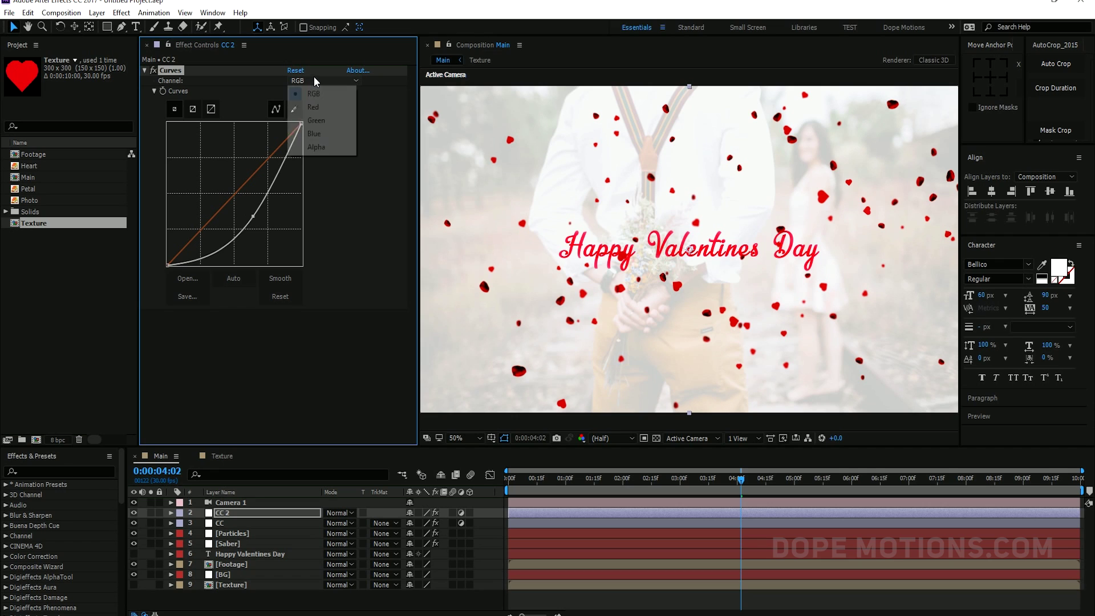
pyautogui.click(313, 107)
pyautogui.moveTo(228, 196); pyautogui.dragTo(215, 187)
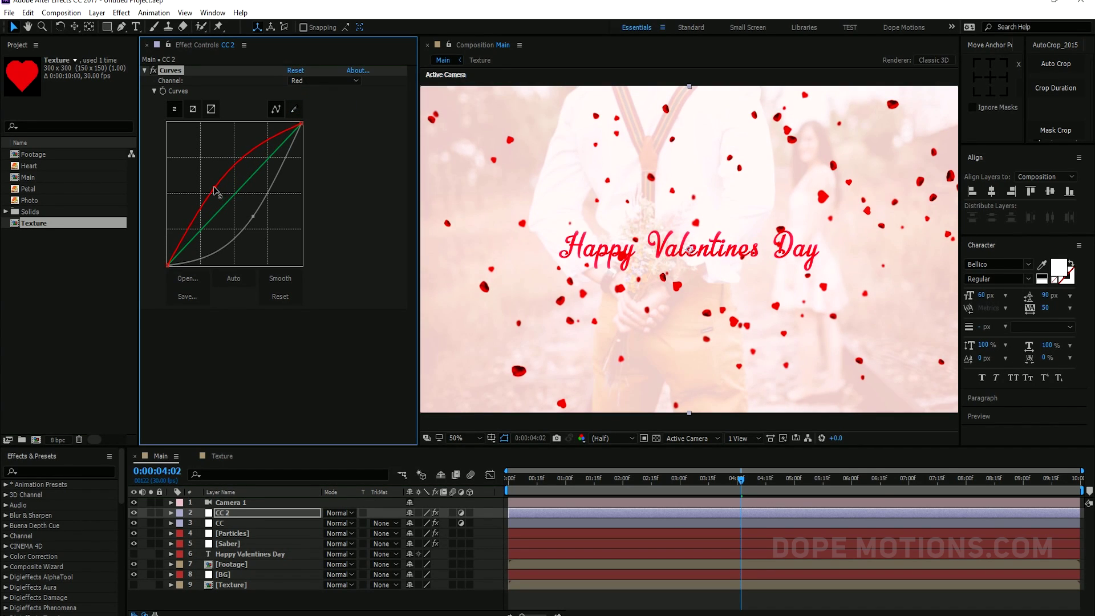
# Add an inverted full-layer ellipse mask to CC 2 with a 600-pixel feather
pyautogui.click(245, 514)
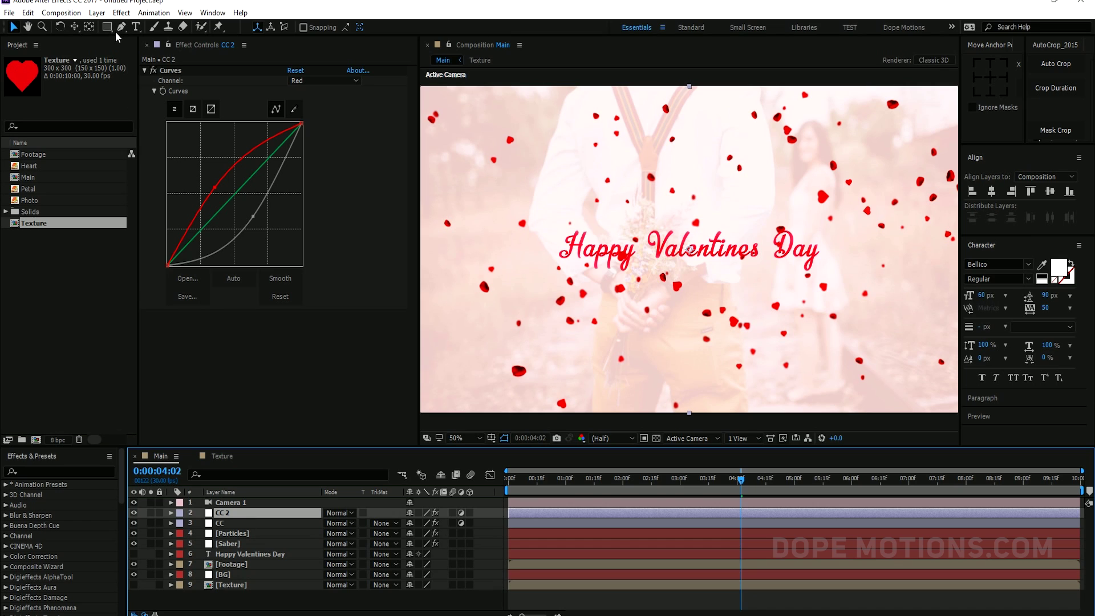
pyautogui.moveTo(107, 26); pyautogui.dragTo(137, 45)
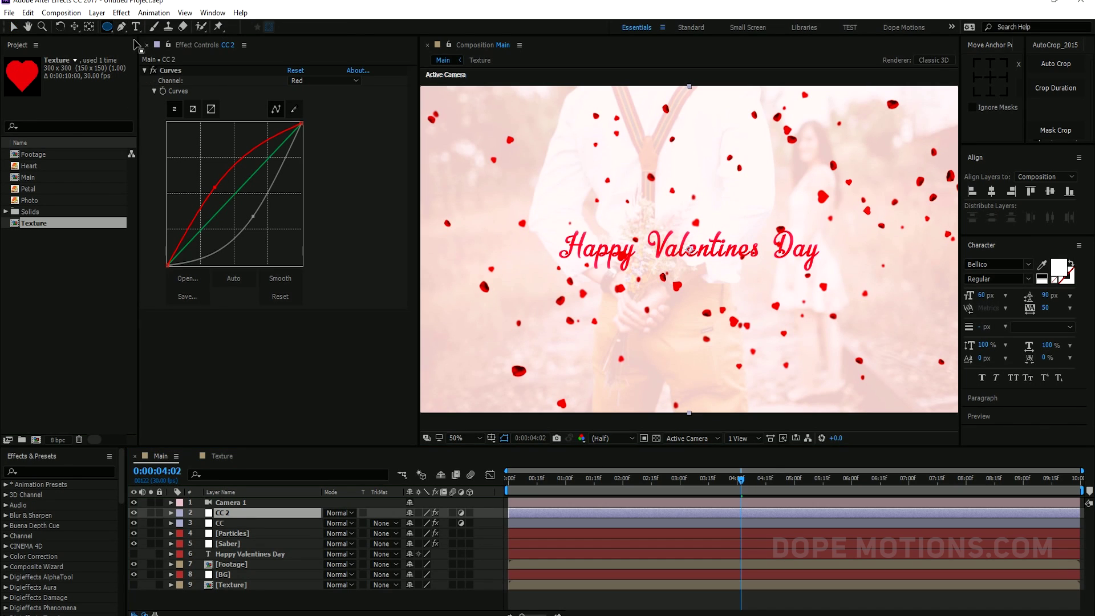
pyautogui.doubleClick(107, 26)
pyautogui.press('v')
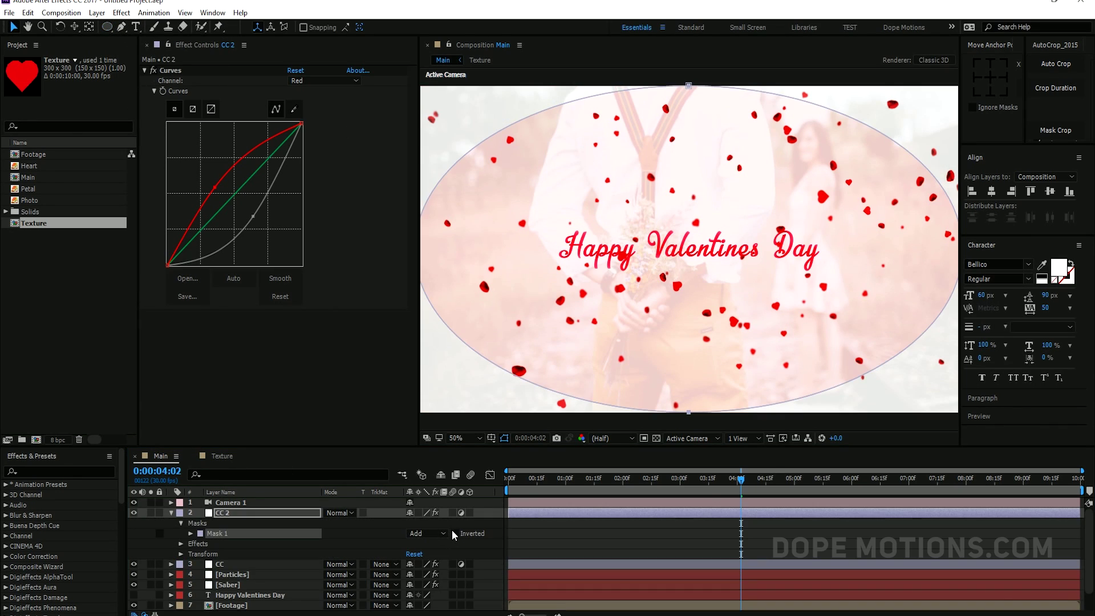
pyautogui.click(454, 534)
pyautogui.press('f')
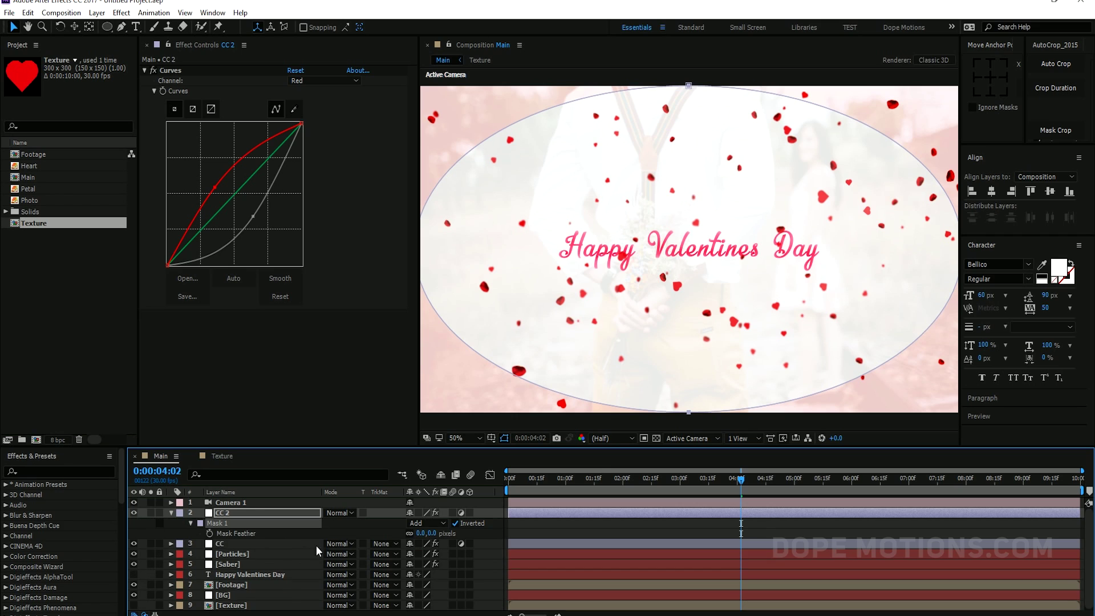
pyautogui.click(431, 533)
pyautogui.write('600')
pyautogui.click(493, 522)
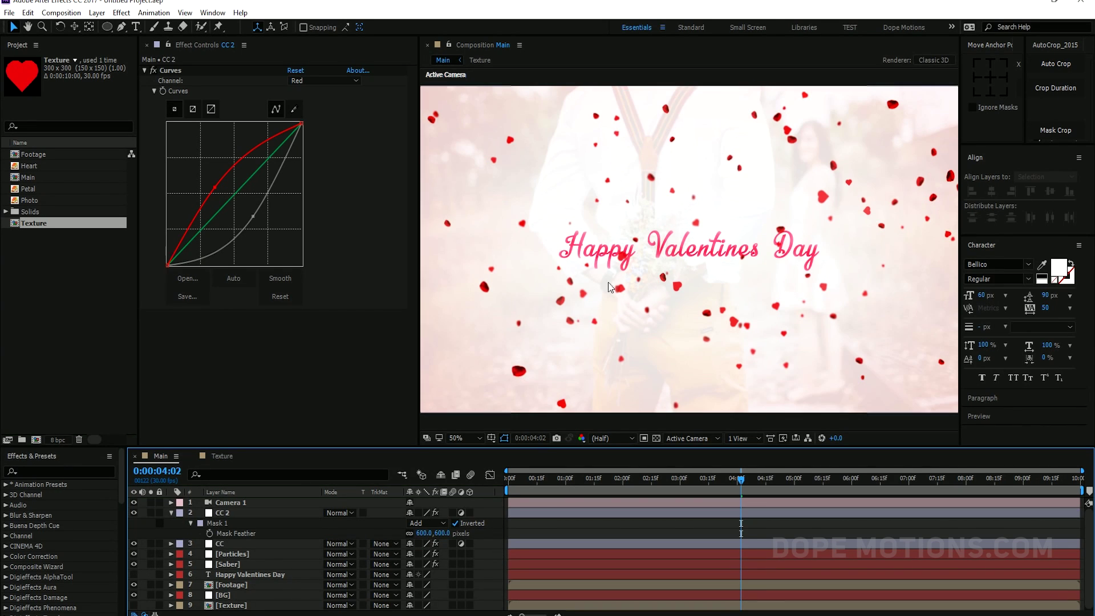
pyautogui.click(623, 481)
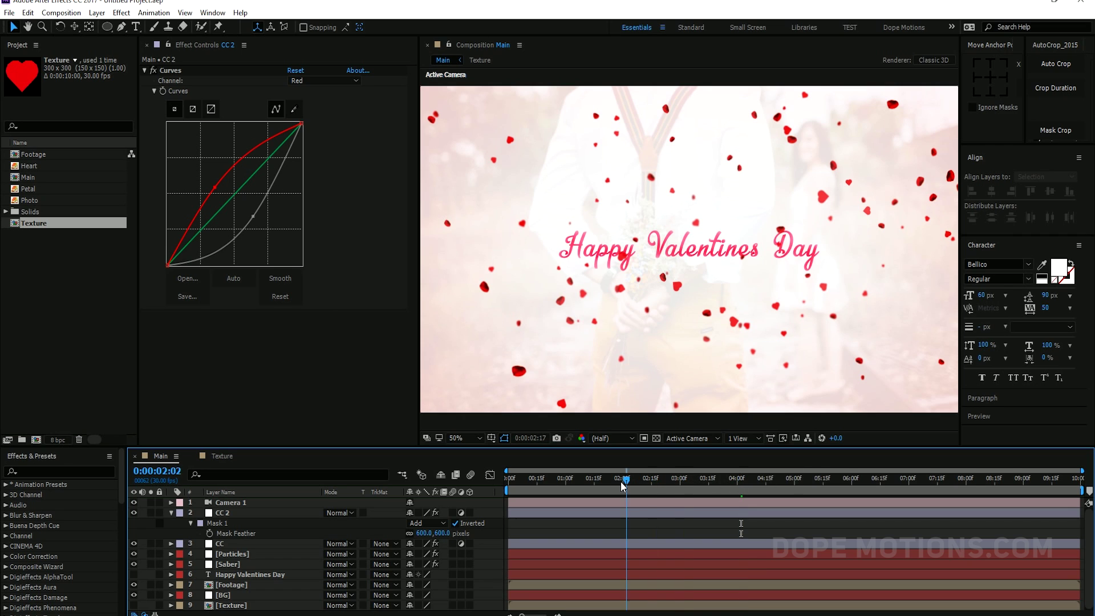
# Set Camera 1's Aperture to 150 pixels for stronger depth-of-field blur
pyautogui.moveTo(621, 482)
pyautogui.mouseDown()
pyautogui.moveTo(604, 486)
pyautogui.moveTo(937, 487)
pyautogui.moveTo(625, 496)
pyautogui.mouseUp()
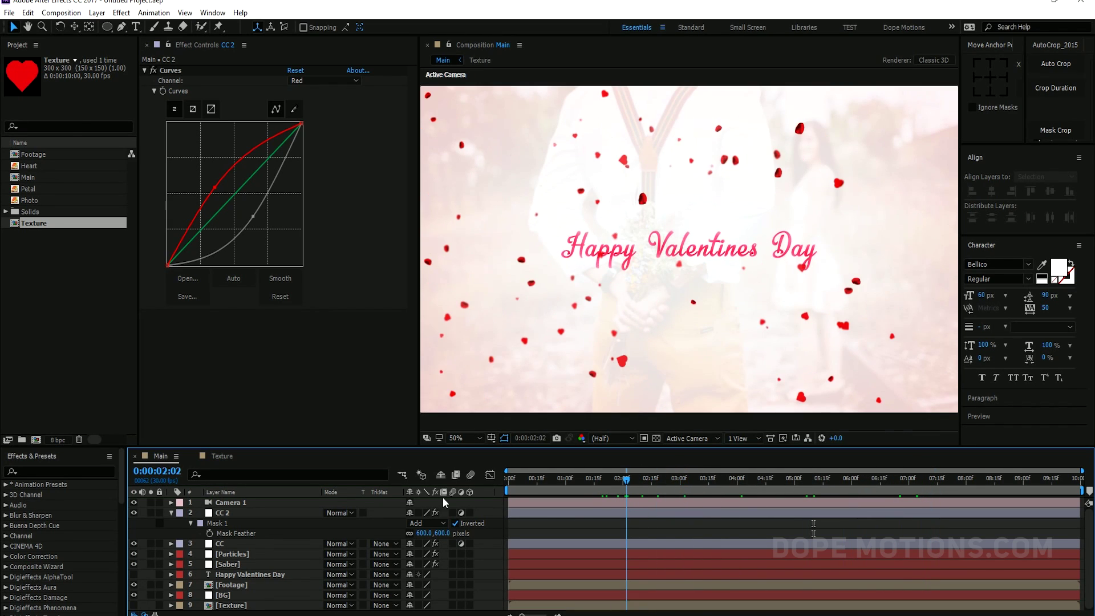
pyautogui.click(171, 513)
pyautogui.click(223, 502)
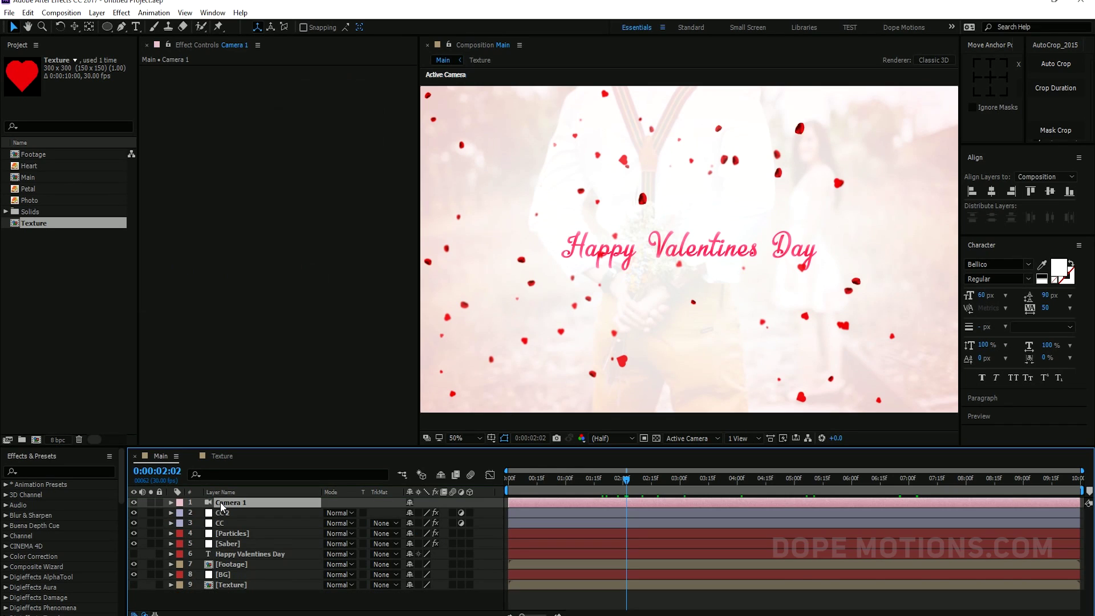
pyautogui.press('a')
pyautogui.press('a')
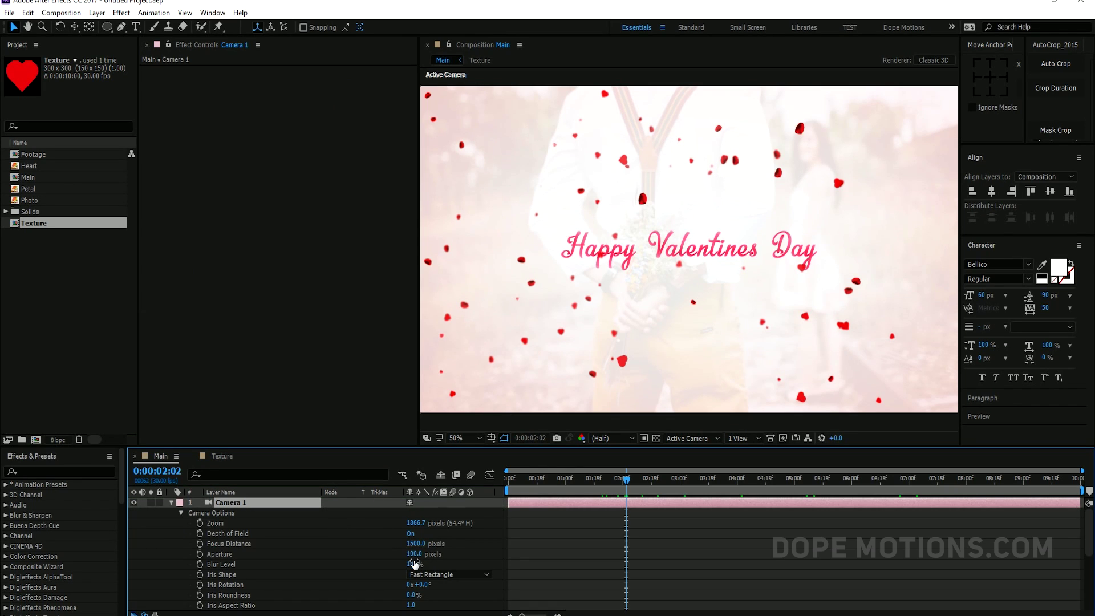
pyautogui.click(414, 554)
pyautogui.write('150')
pyautogui.click(456, 552)
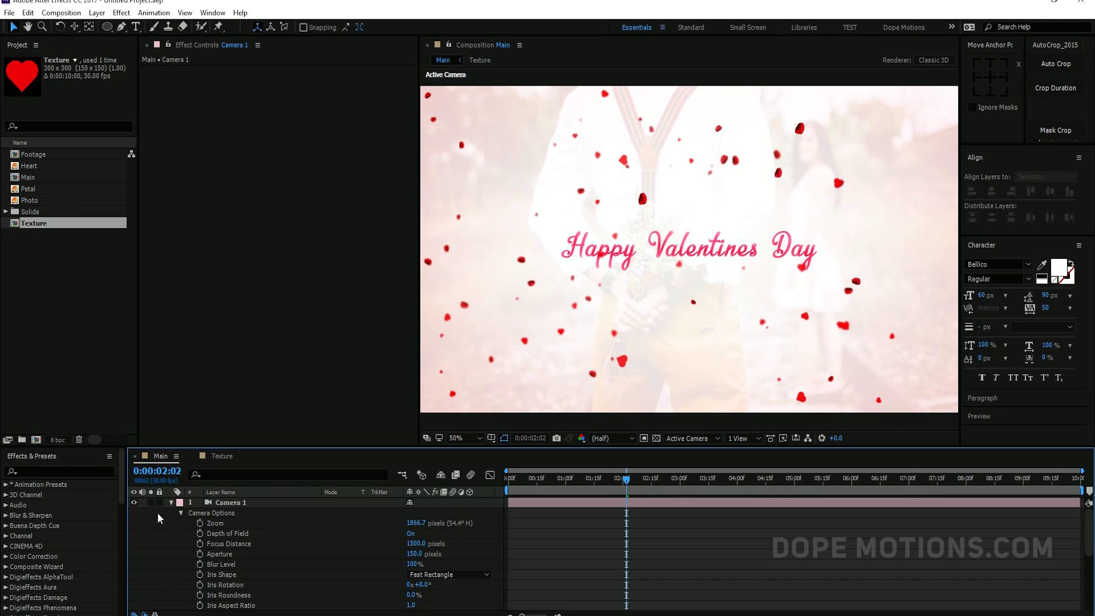
pyautogui.click(171, 502)
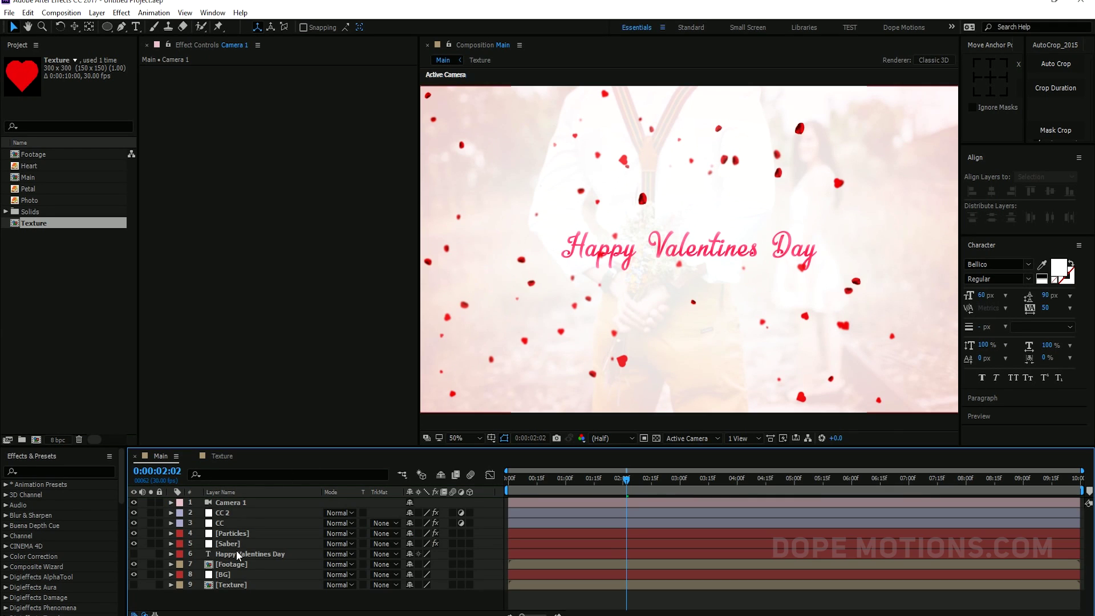
# Turn on Particular's Rendering motion blur for the Particles layer with a 350 shutter angle
pyautogui.click(236, 533)
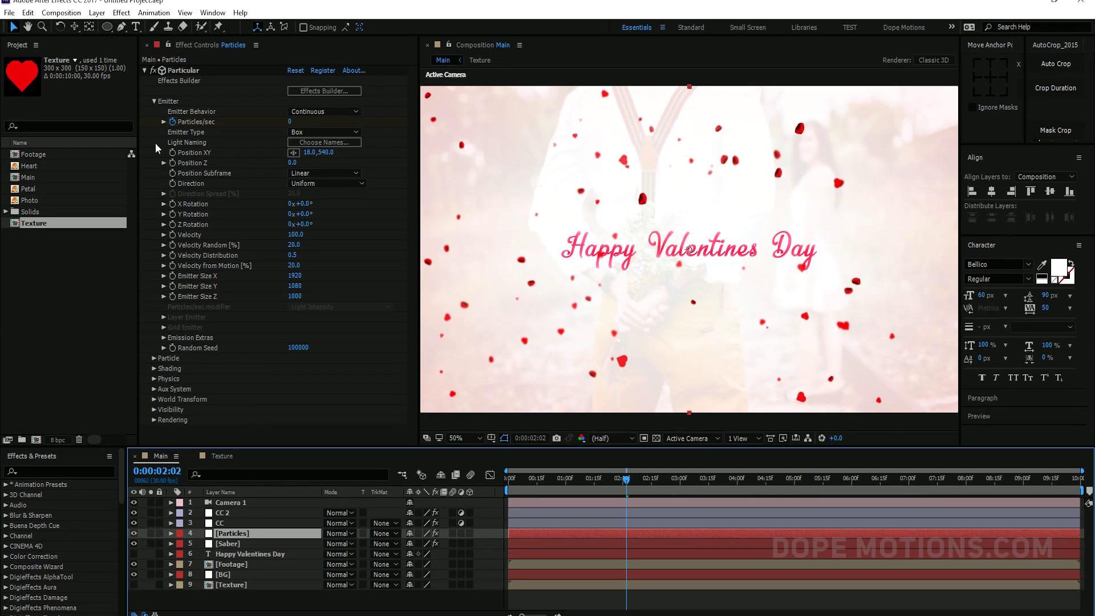
pyautogui.click(155, 101)
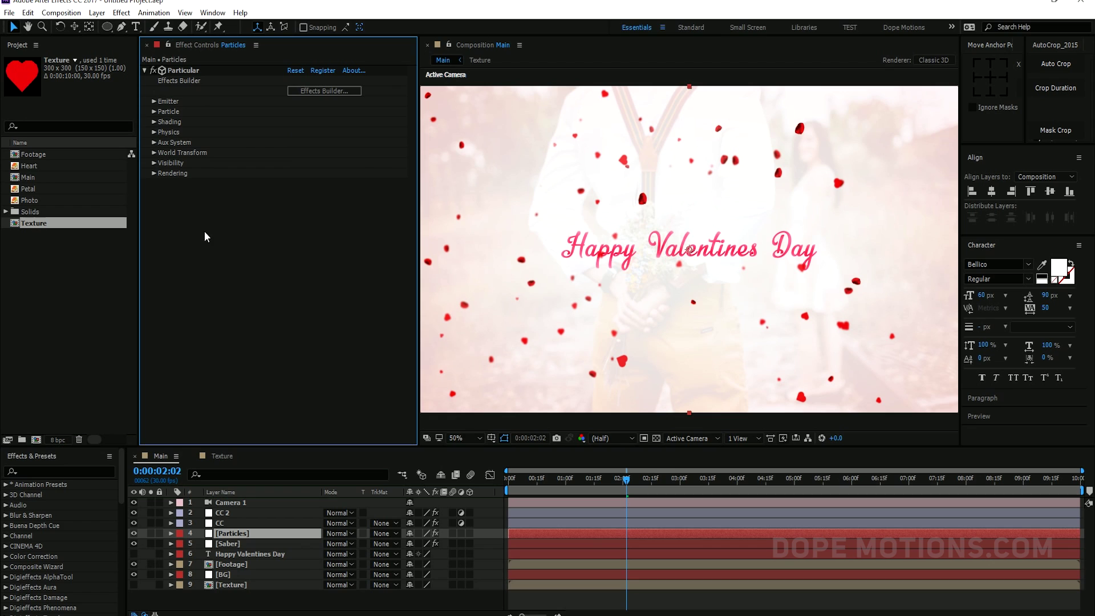
pyautogui.click(154, 172)
pyautogui.click(163, 244)
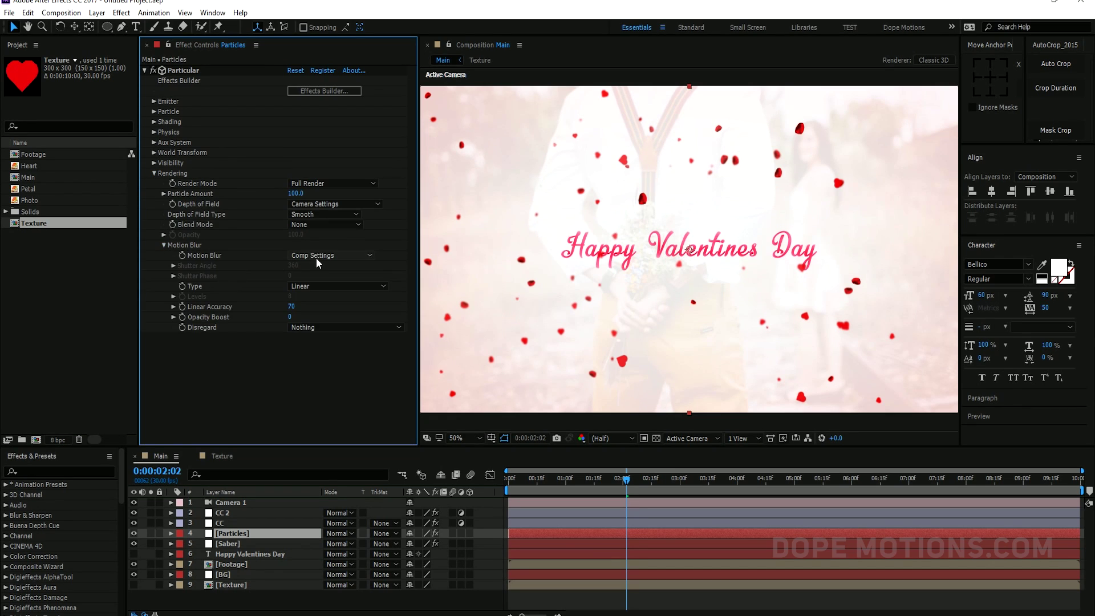
pyautogui.click(325, 255)
pyautogui.click(312, 295)
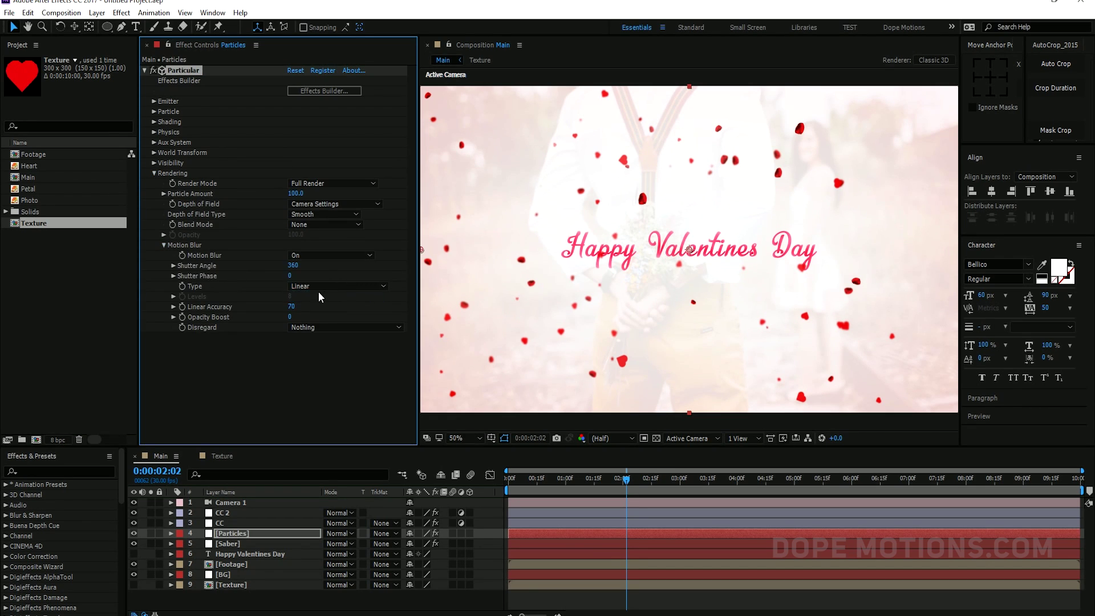
pyautogui.click(292, 265)
pyautogui.write('350')
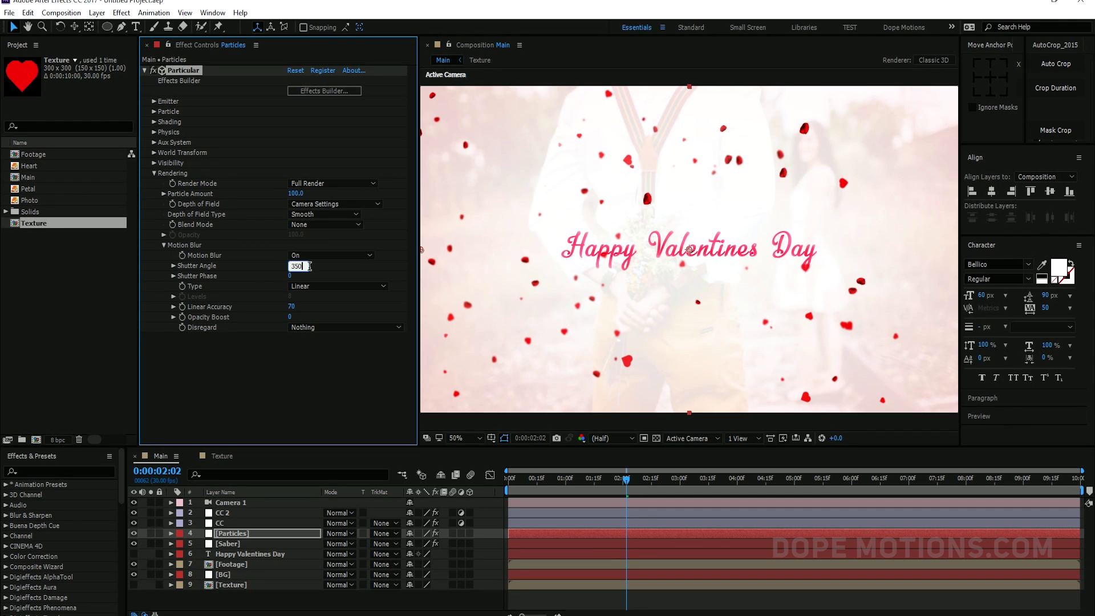
pyautogui.click(328, 268)
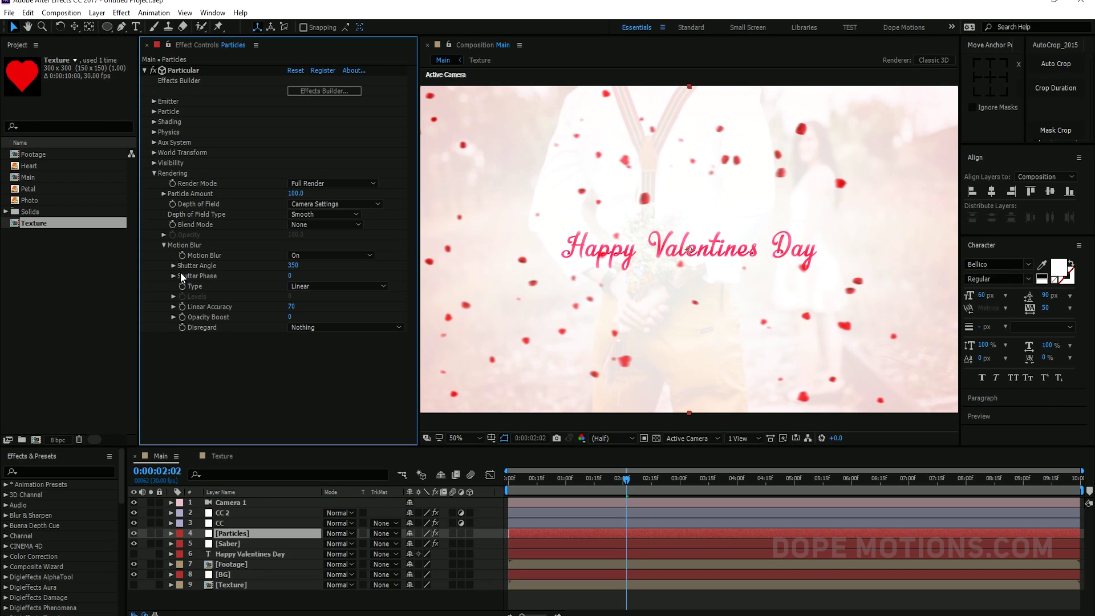
# Set Particular's motion blur to Comp Settings and enable the layer's motion blur switch
pyautogui.click(302, 256)
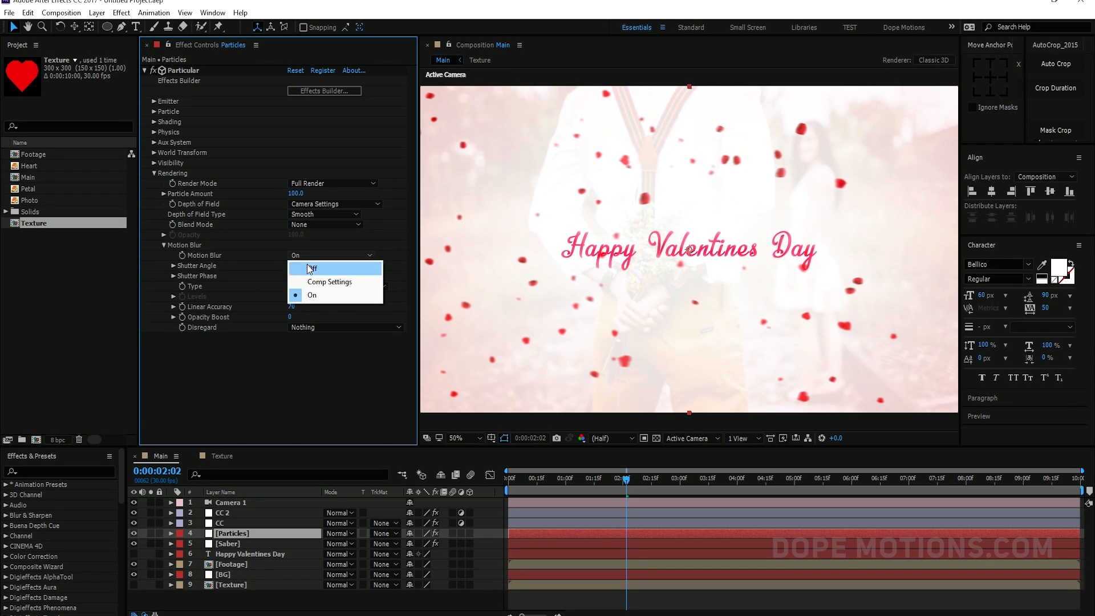
pyautogui.click(310, 268)
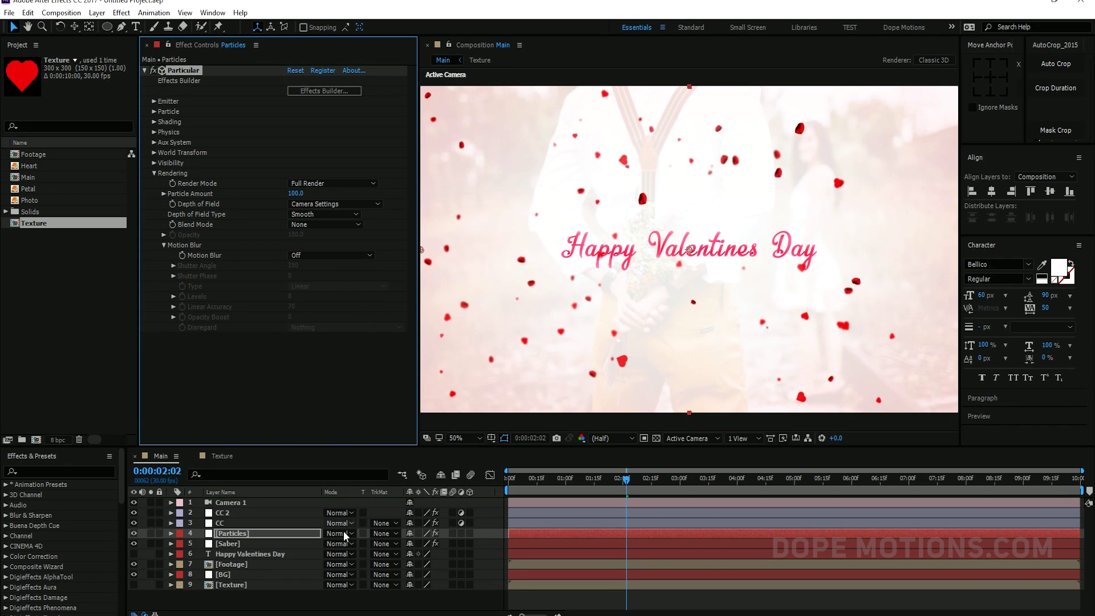
pyautogui.click(307, 254)
pyautogui.click(311, 280)
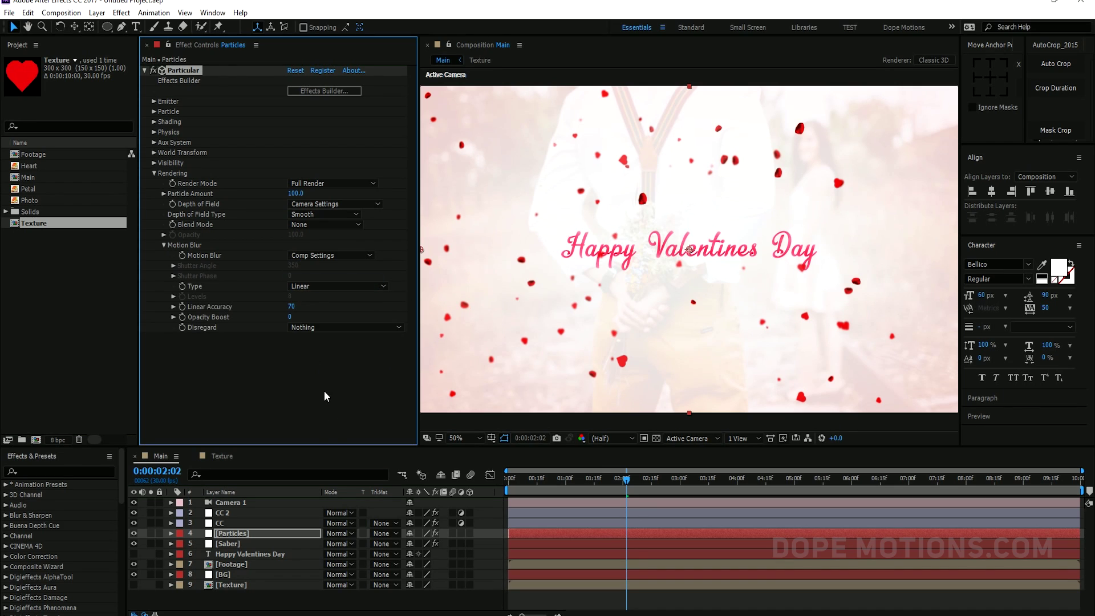
pyautogui.click(453, 534)
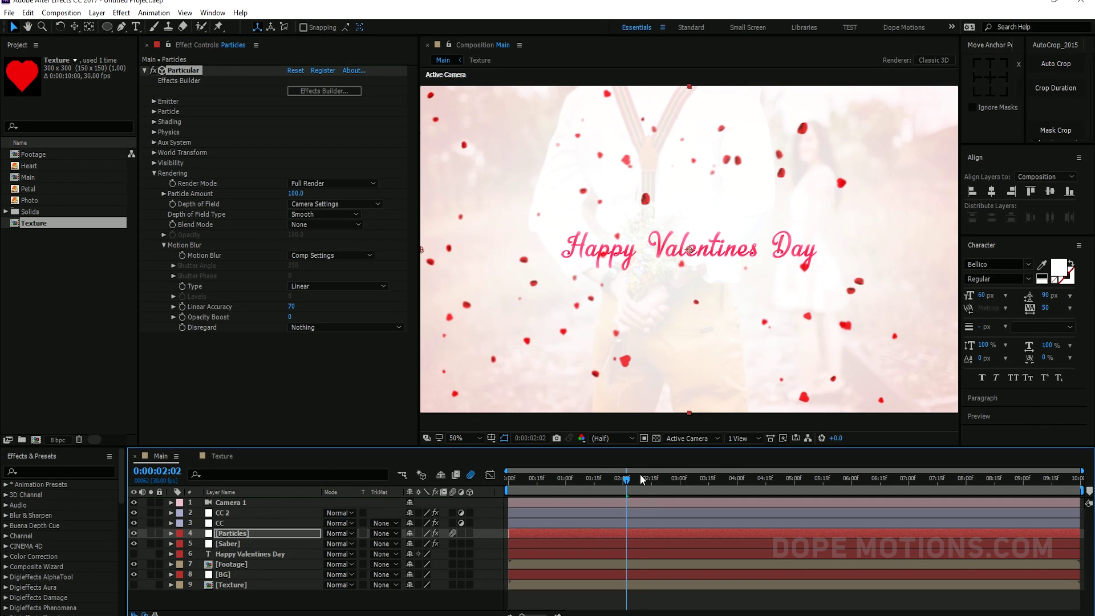
pyautogui.moveTo(642, 479); pyautogui.dragTo(688, 480)
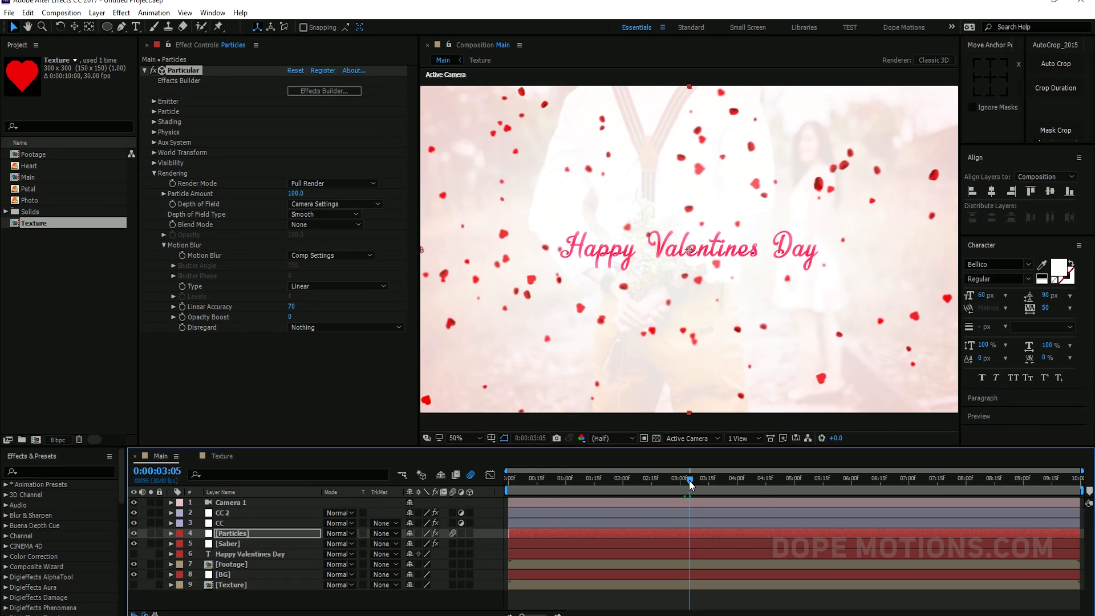